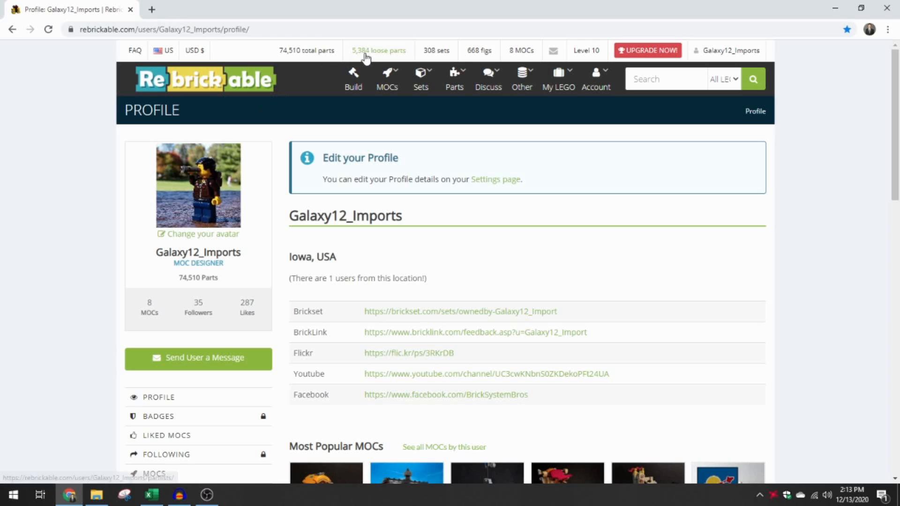
- Open the account's loose parts and show the Part Lot temp list
click(375, 51)
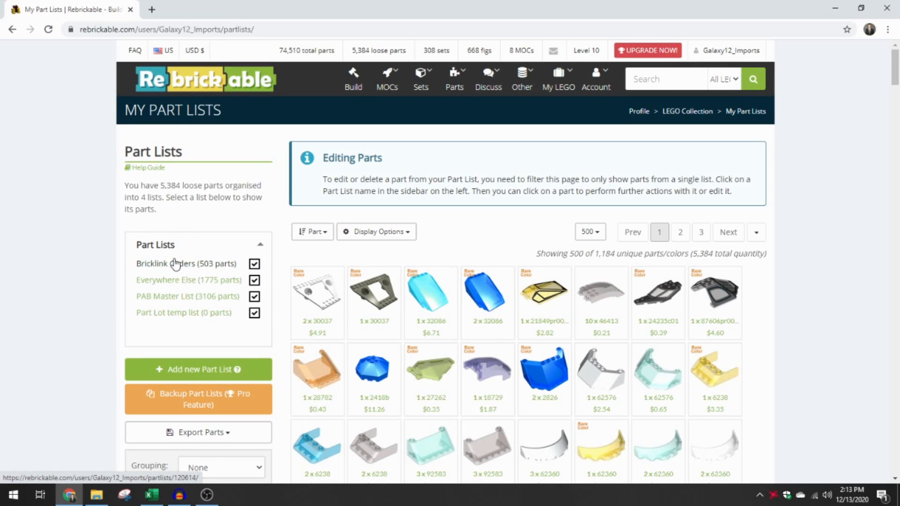
click(168, 314)
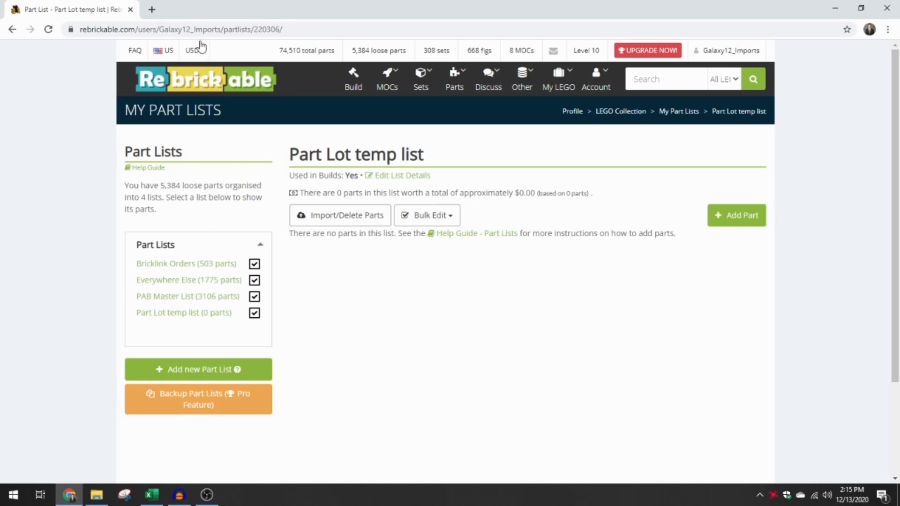
- Open BrickLink's parts catalog in a new browser tab, and return to the Part Lot temp list on Rebrickable
click(152, 10)
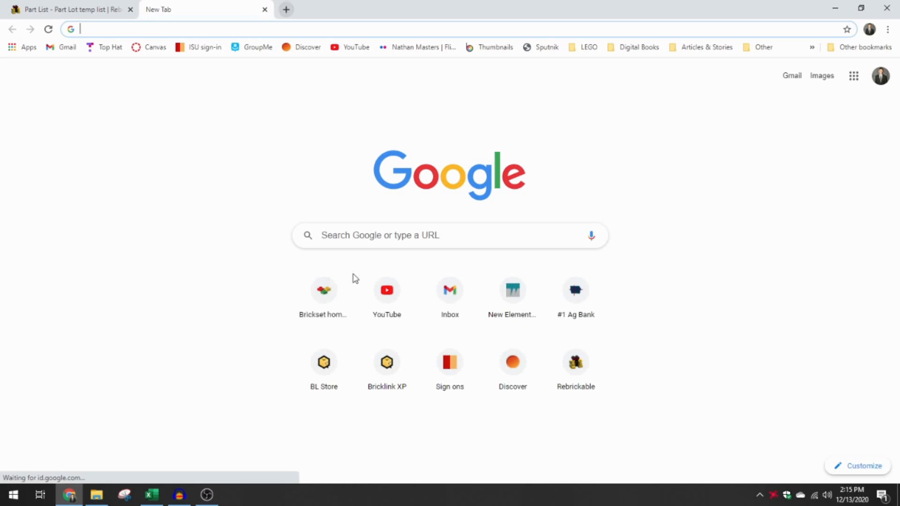
click(384, 361)
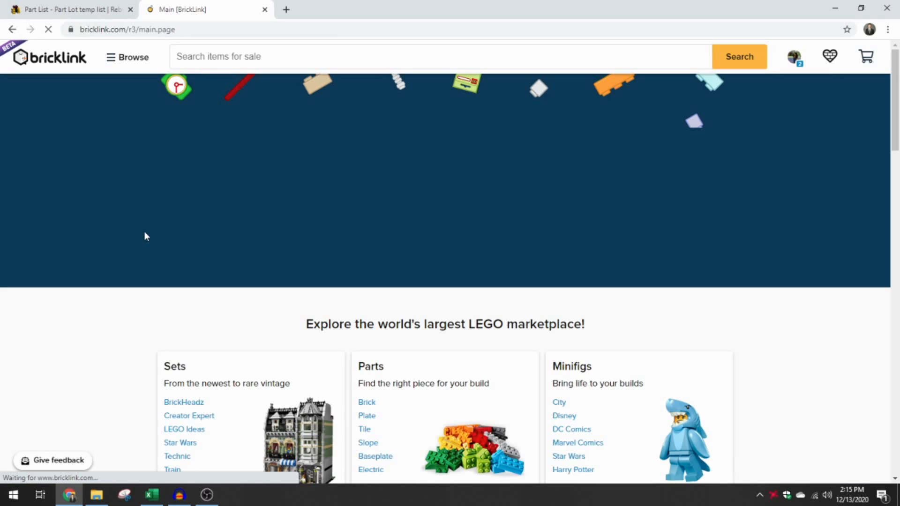
click(130, 57)
click(133, 116)
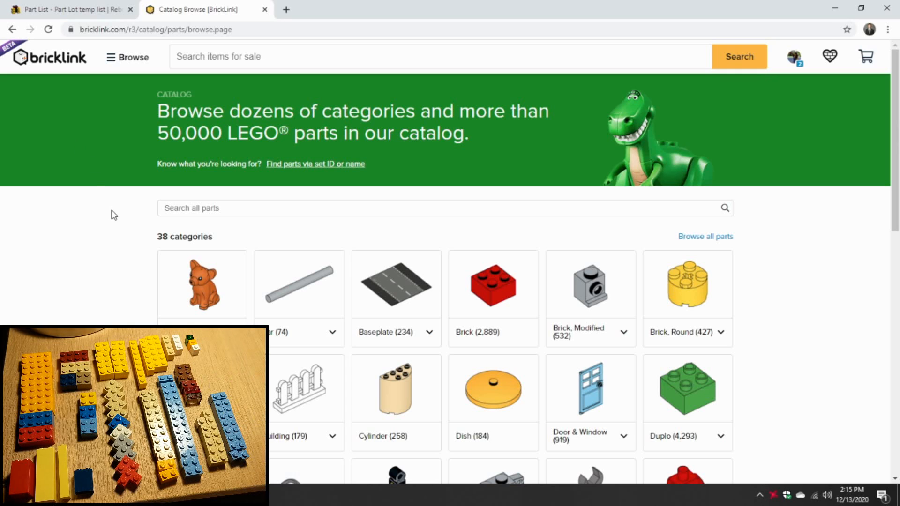
click(85, 8)
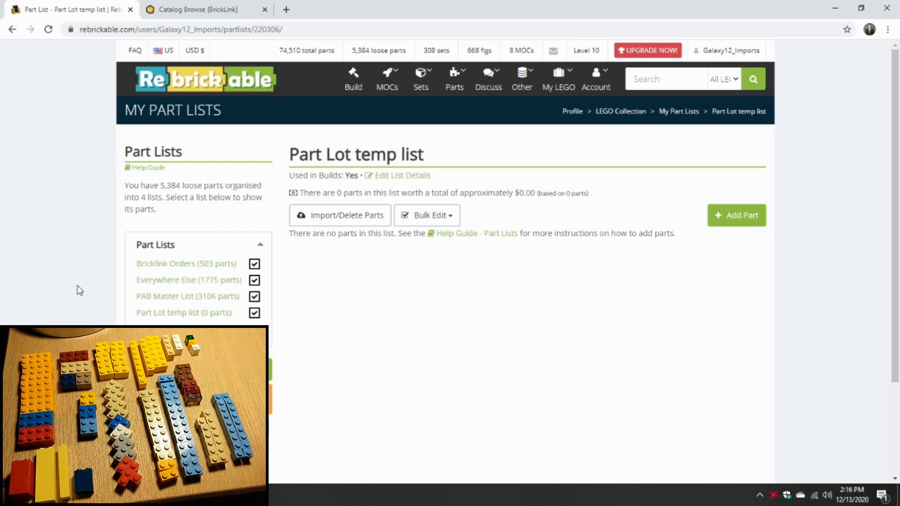
click(734, 215)
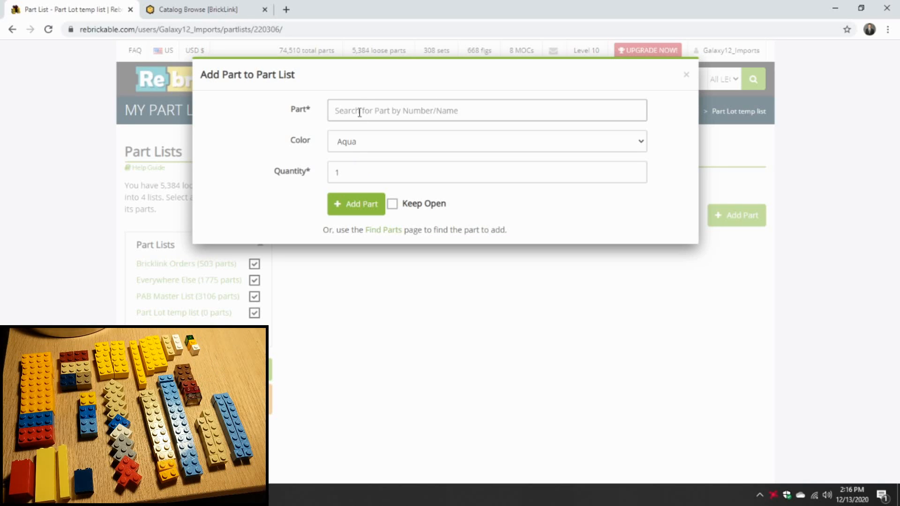
drag(350, 76, 277, 123)
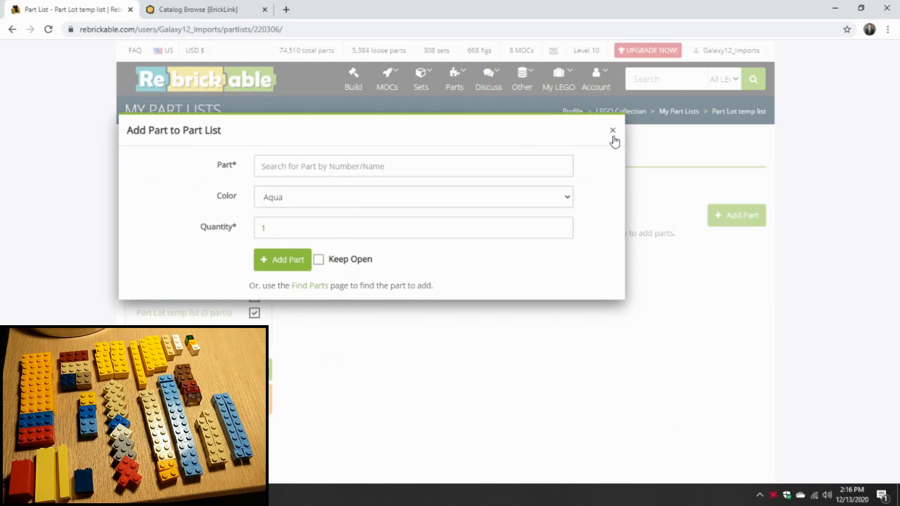
click(612, 131)
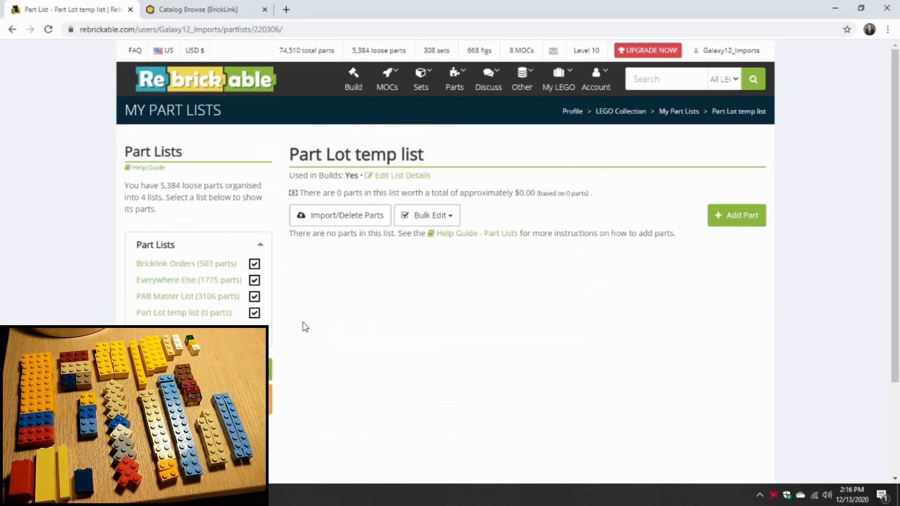
- Open the form for adding a part to the Part Lot temp list and enable Keep Open
click(750, 219)
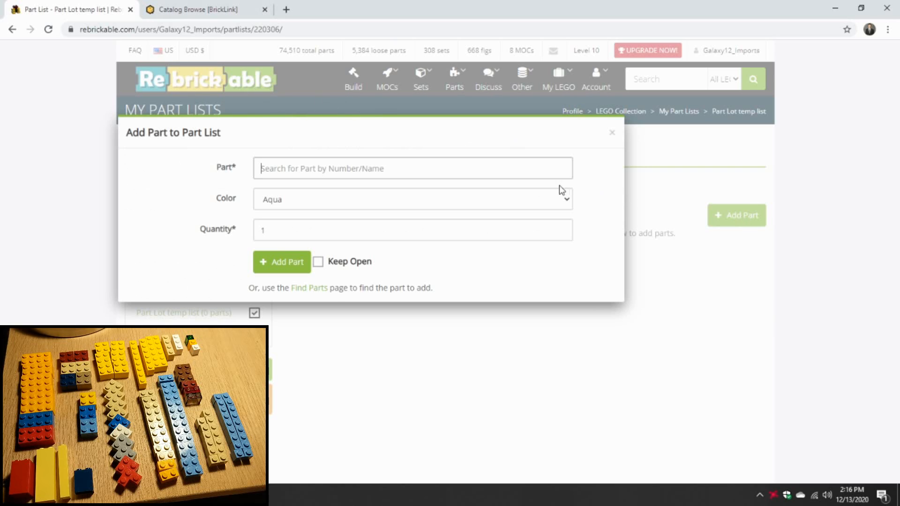
mouse_move(538, 135)
mouse_down()
mouse_move(602, 271)
mouse_move(697, 276)
mouse_move(642, 170)
mouse_move(515, 163)
mouse_move(543, 148)
mouse_up()
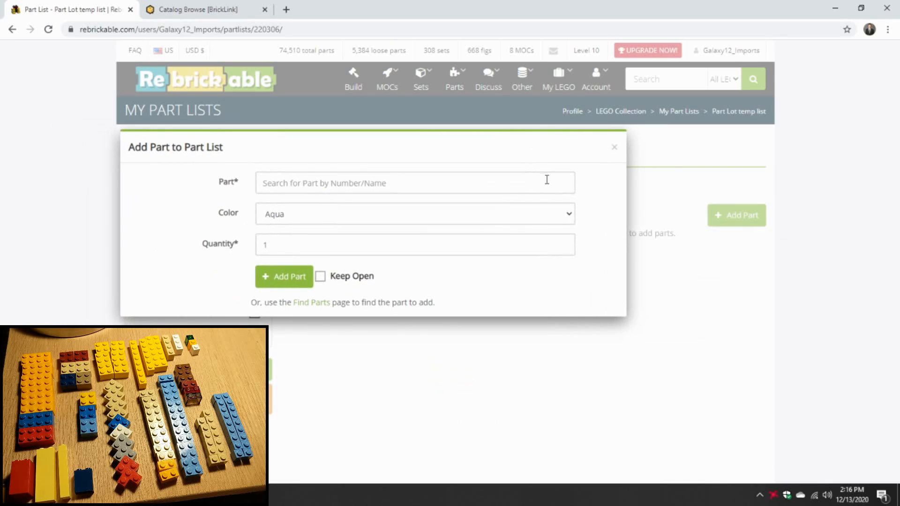
click(321, 276)
- Choose part 3005 Brick 1 x 1 as the part to add
click(281, 183)
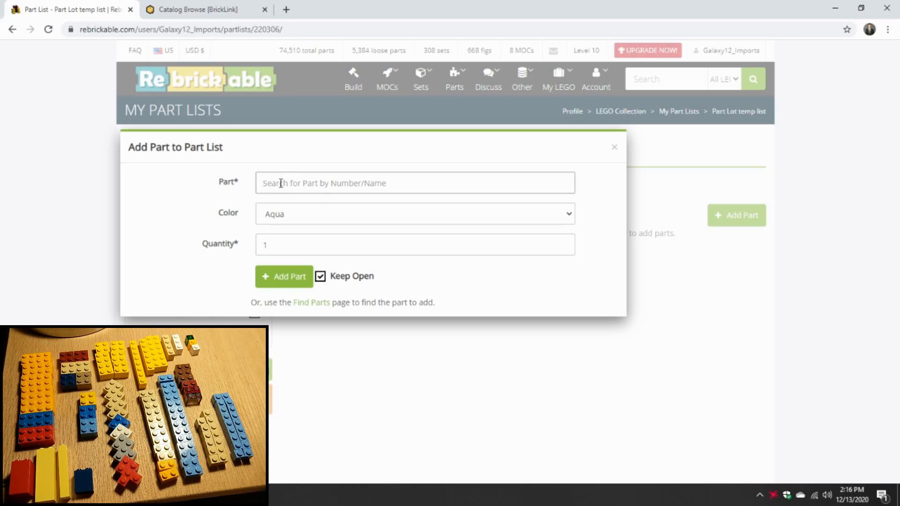
text(3003)
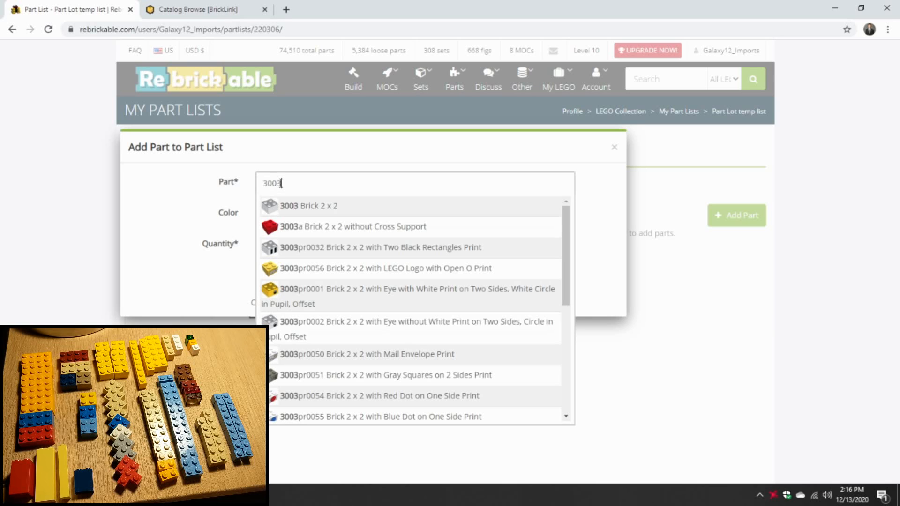
key(BackSpace)
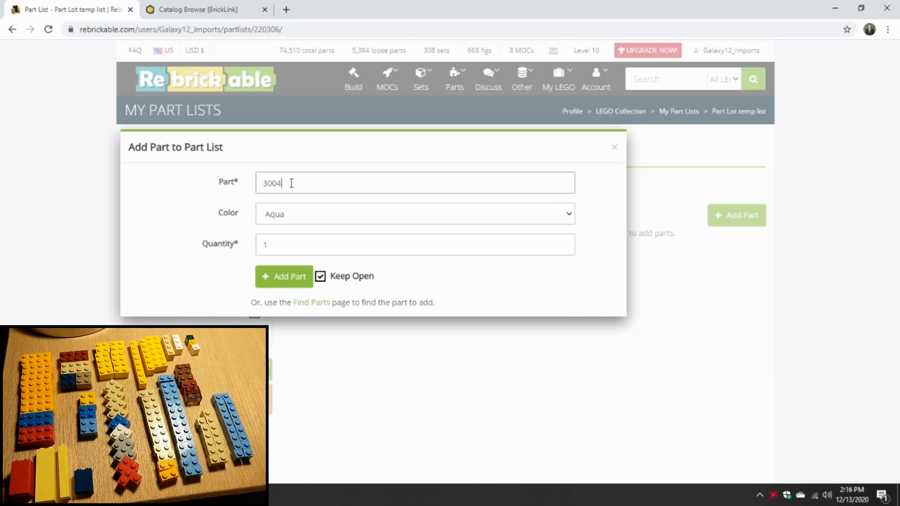
key(BackSpace)
text(5)
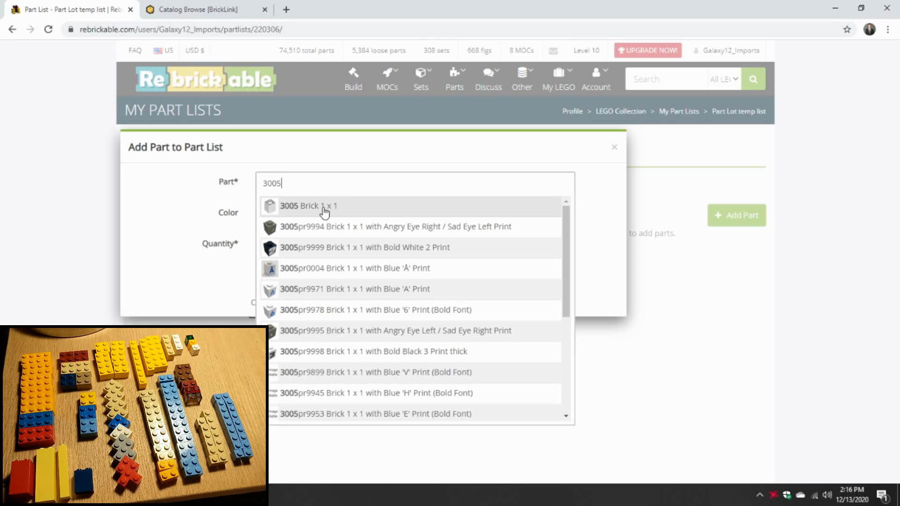
click(308, 211)
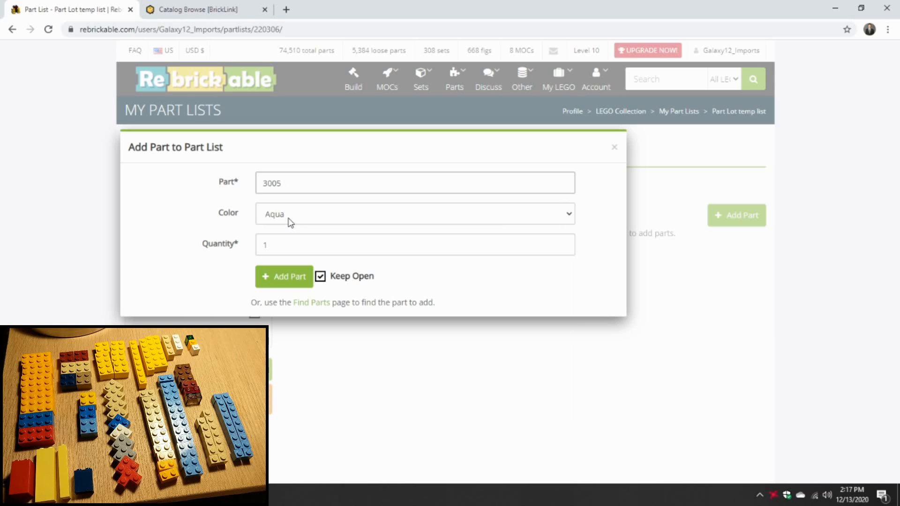
- Set the colour of part 3005 to Medium Blue
click(289, 222)
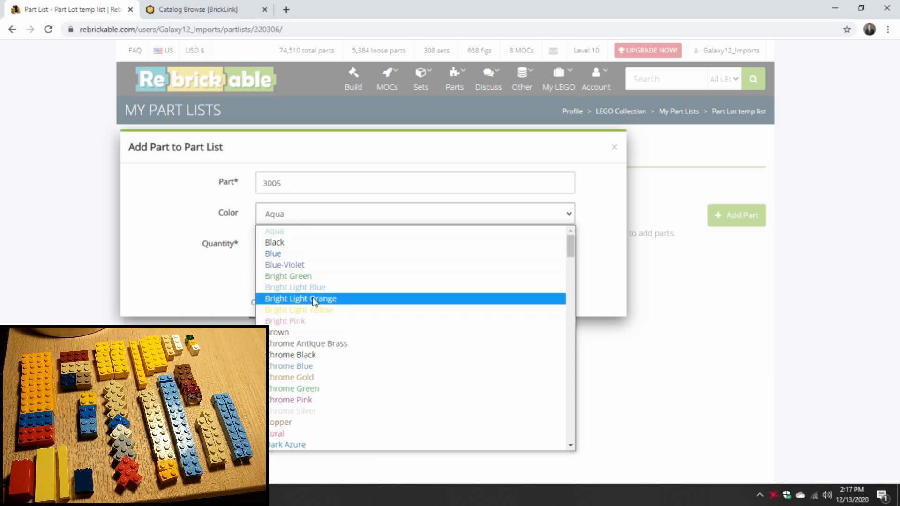
scroll(312, 300, down, 20)
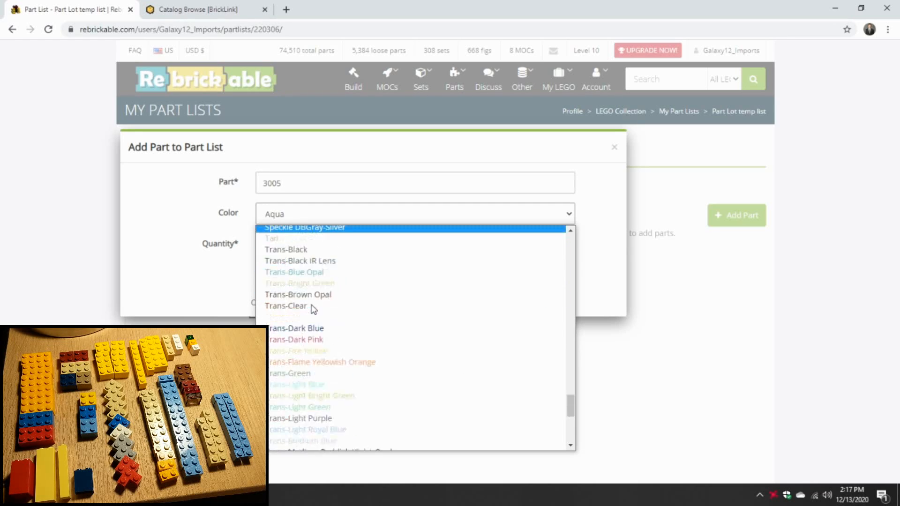
scroll(319, 328, down, 6)
scroll(302, 388, up, 8)
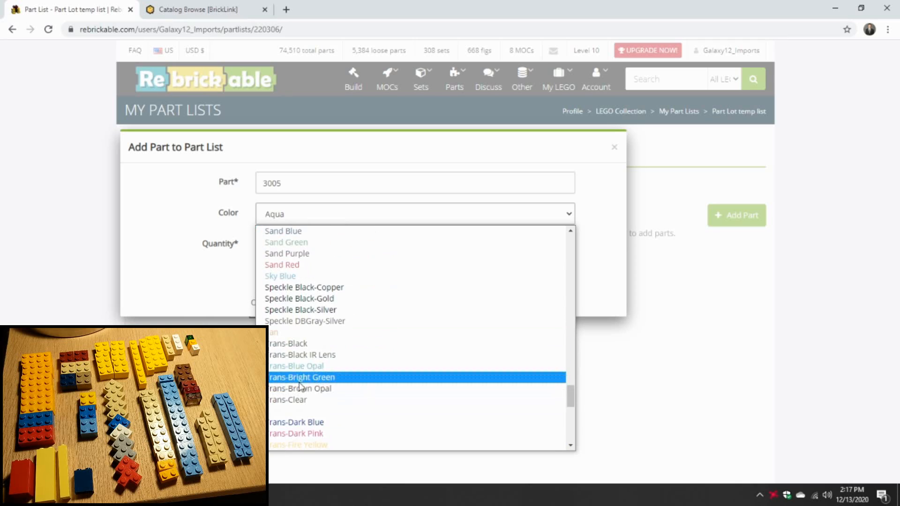
scroll(300, 387, up, 20)
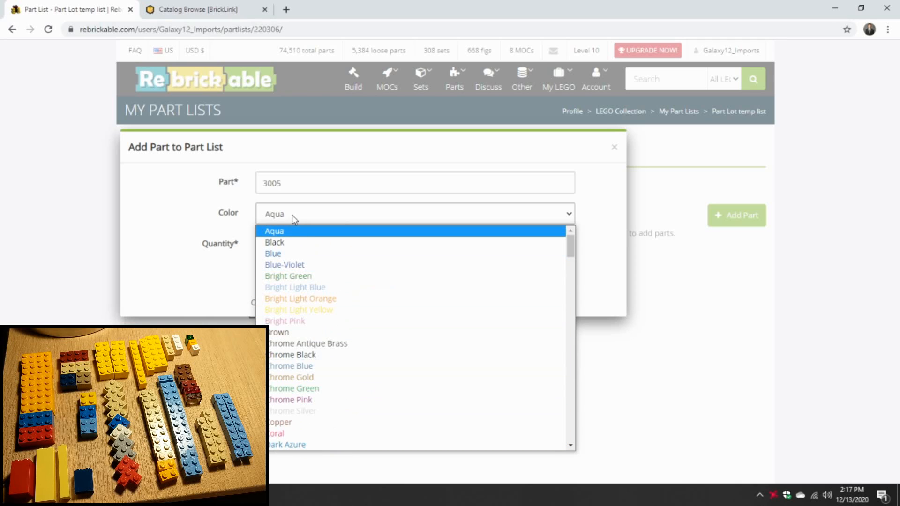
scroll(317, 346, down, 5)
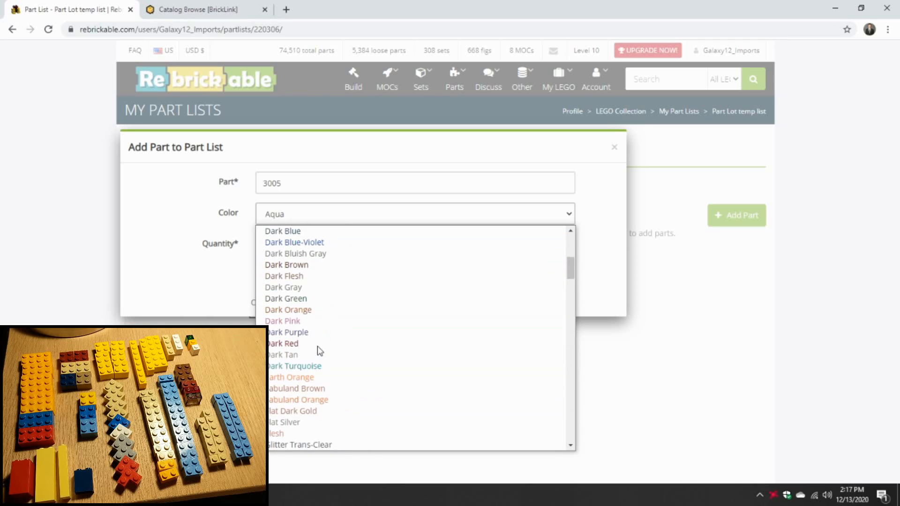
scroll(328, 347, down, 5)
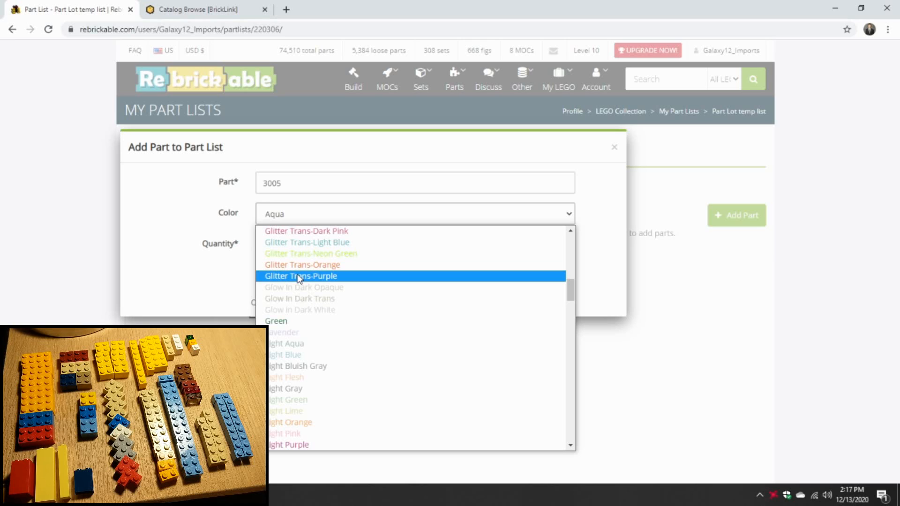
text(me)
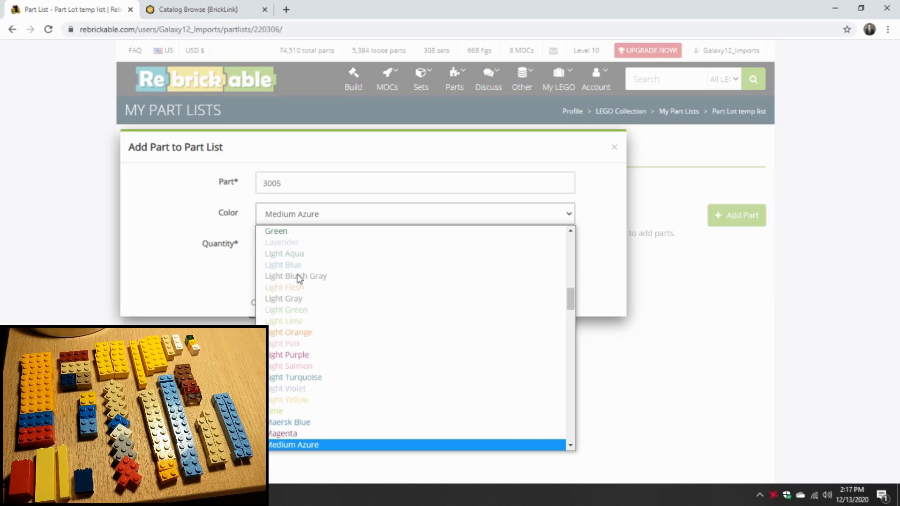
scroll(335, 328, down, 3)
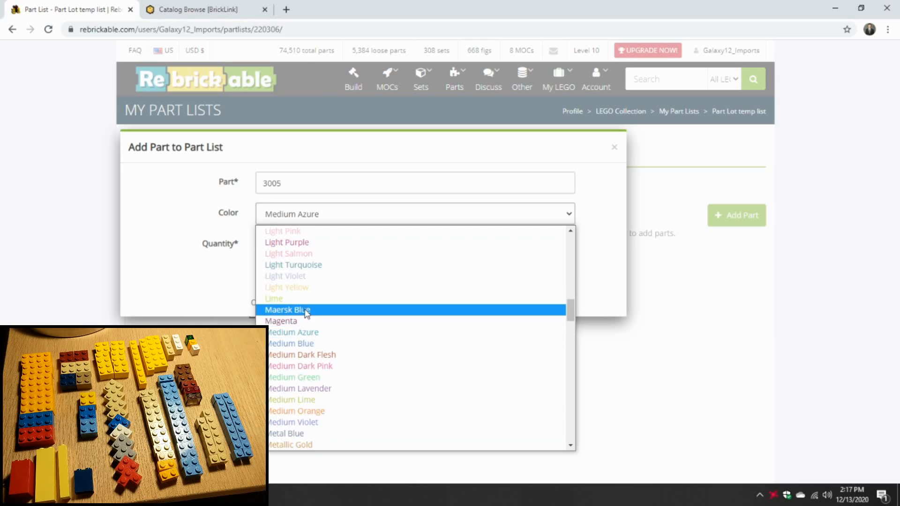
click(289, 344)
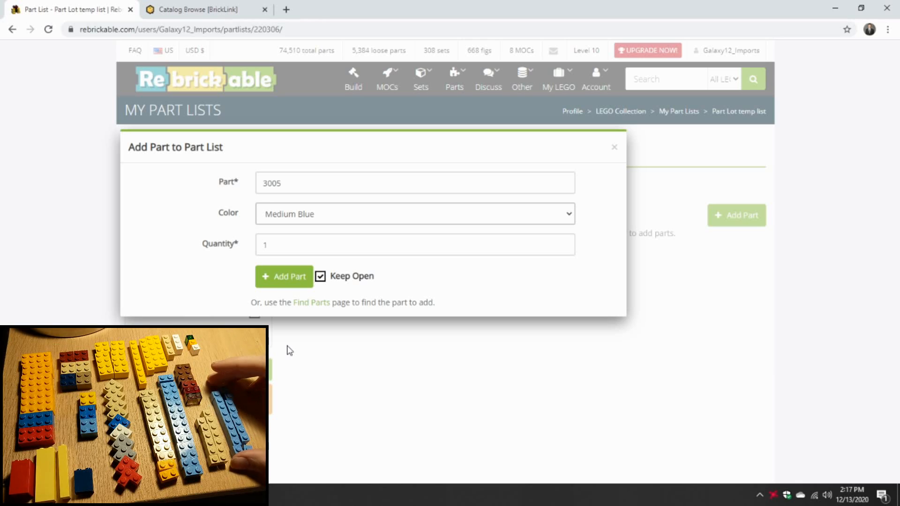
- Set the quantity to 18, add the Medium Blue 3005 bricks, and check their entry in the part list
double_click(263, 245)
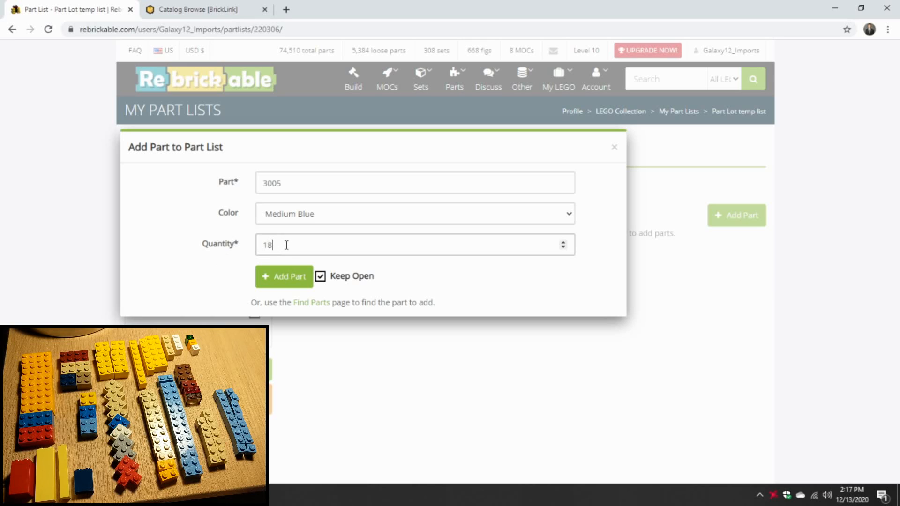
click(281, 285)
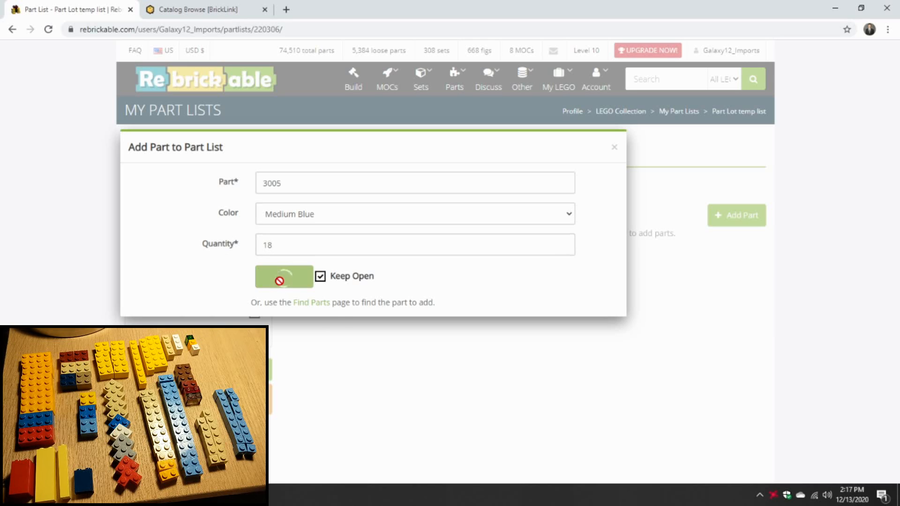
drag(479, 141, 478, 97)
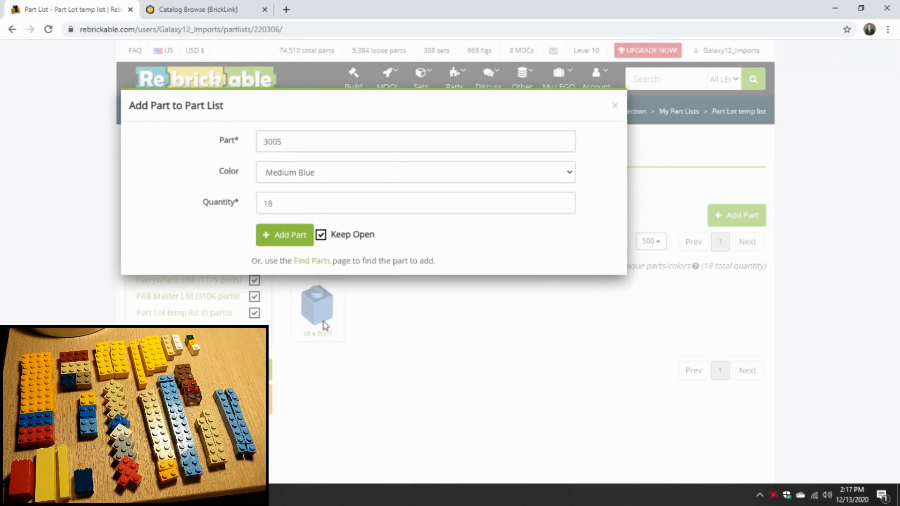
drag(343, 102, 344, 155)
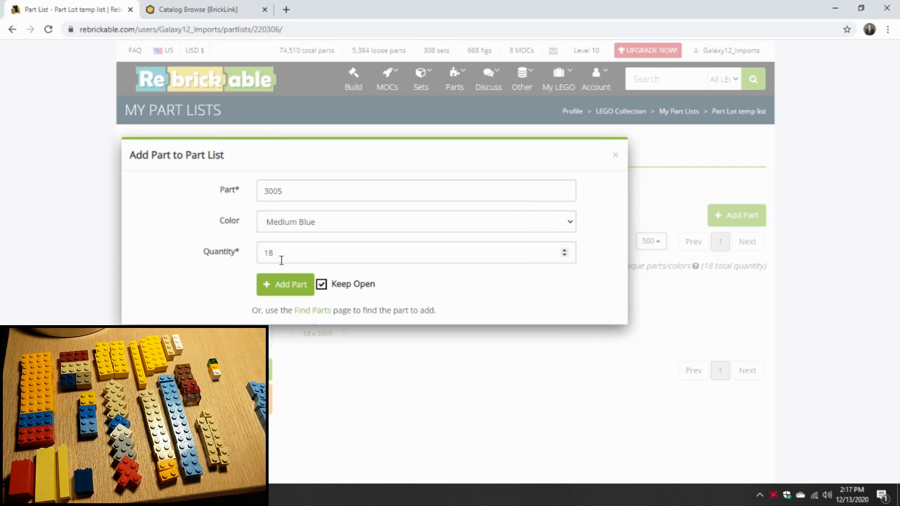
- Add 13 of part 3005 in Tan to the part list
drag(279, 257, 249, 259)
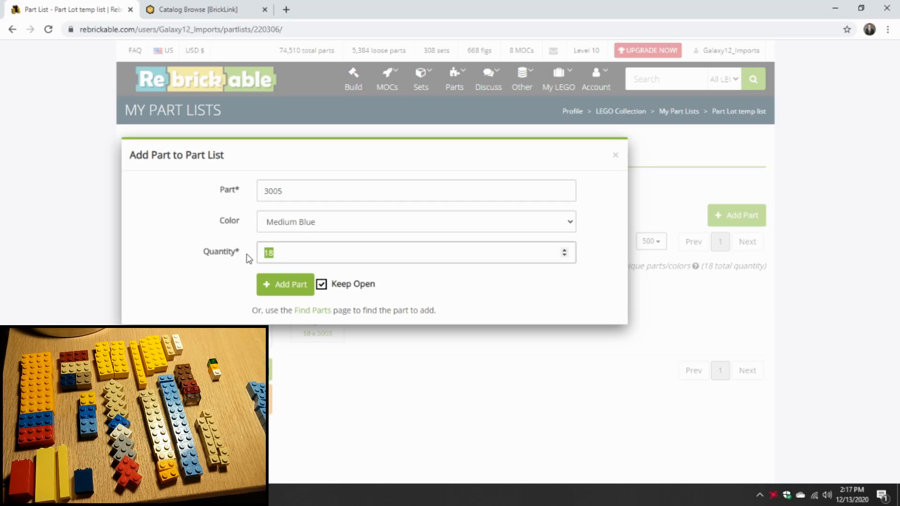
click(328, 227)
text(tan)
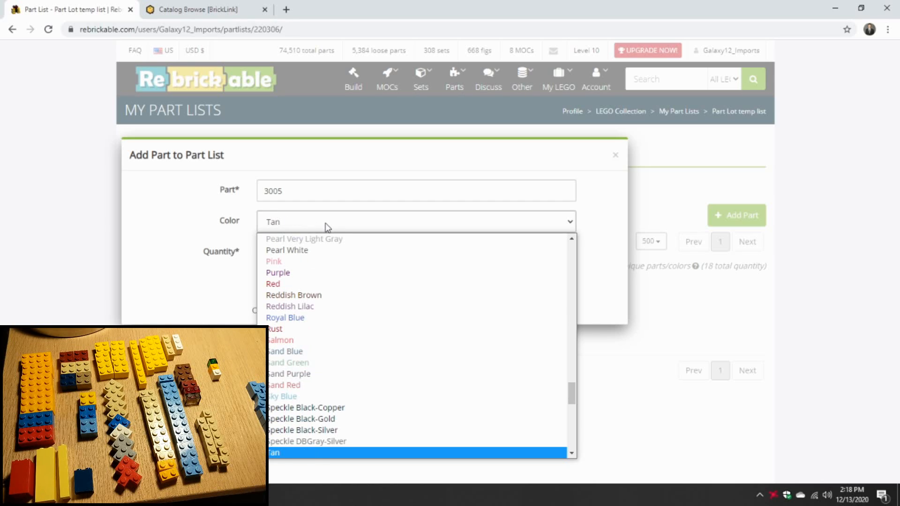
click(241, 300)
click(286, 284)
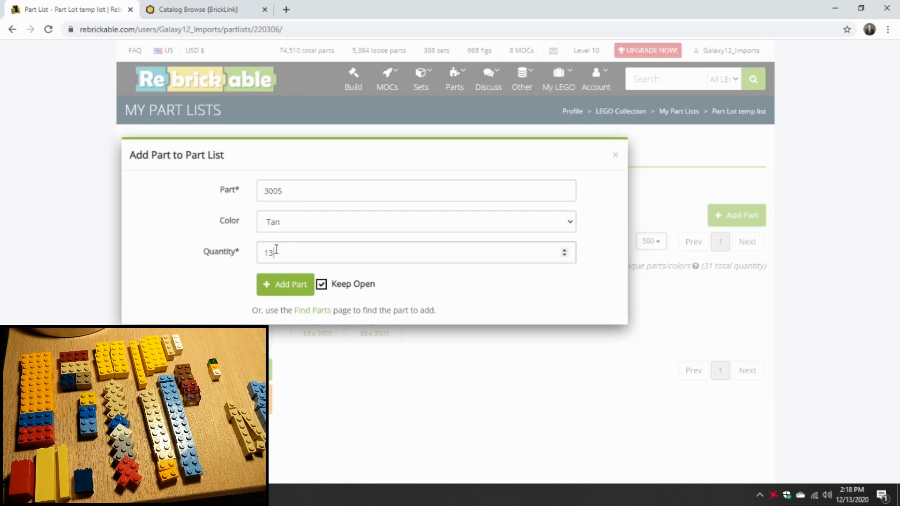
- Add 1 of part 3005 in White to the part list
drag(274, 253, 241, 255)
click(293, 222)
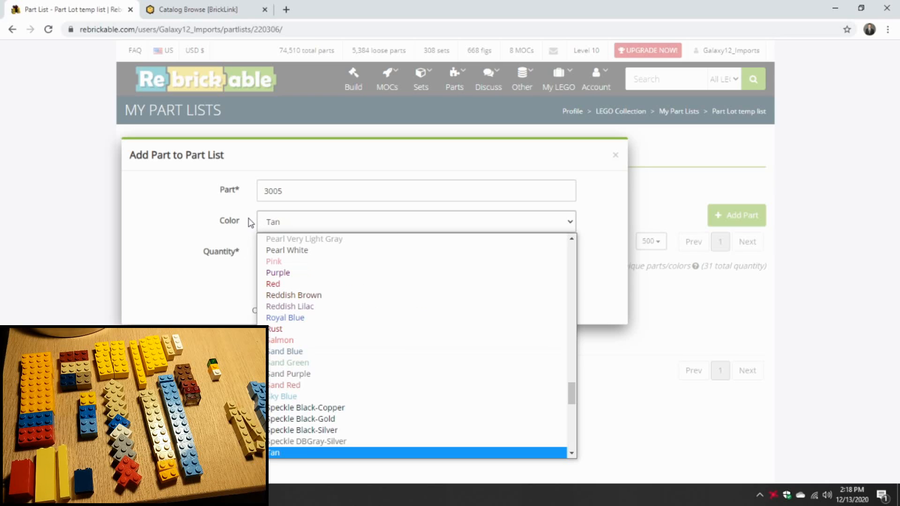
key(w)
key(Return)
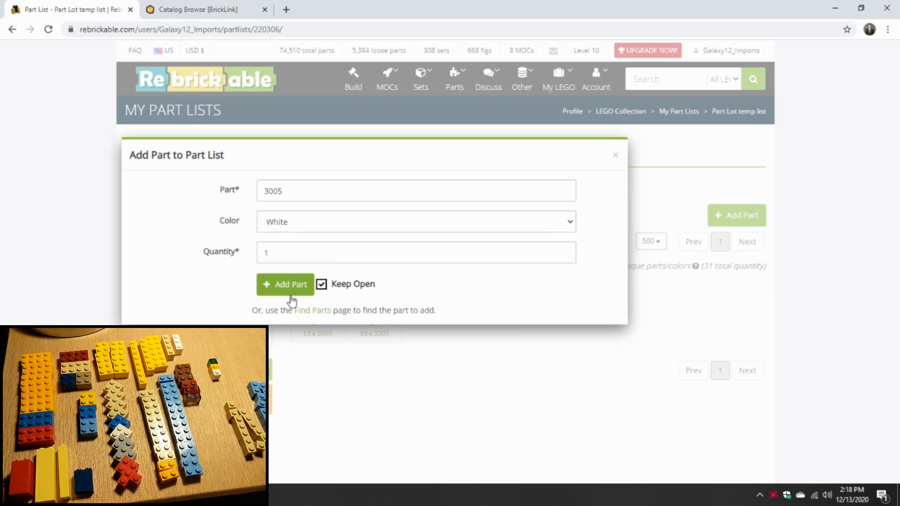
click(289, 295)
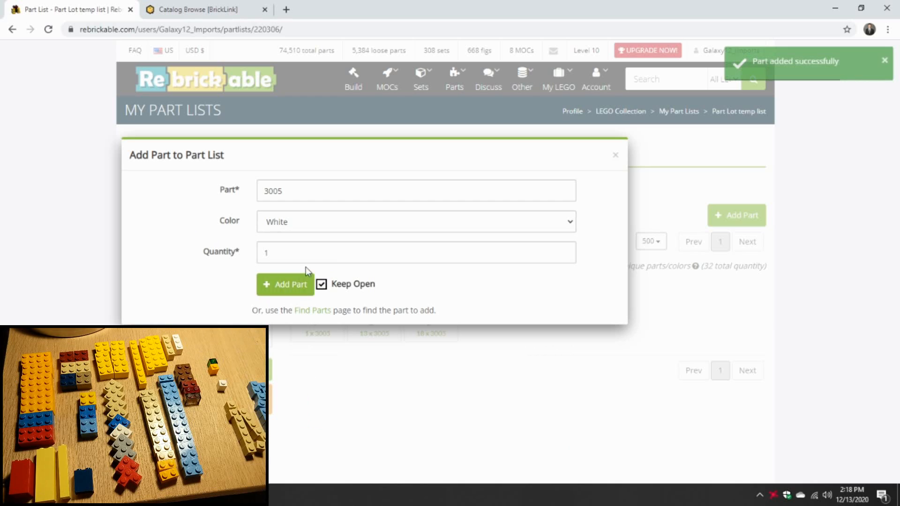
click(299, 230)
scroll(291, 239, up, 1)
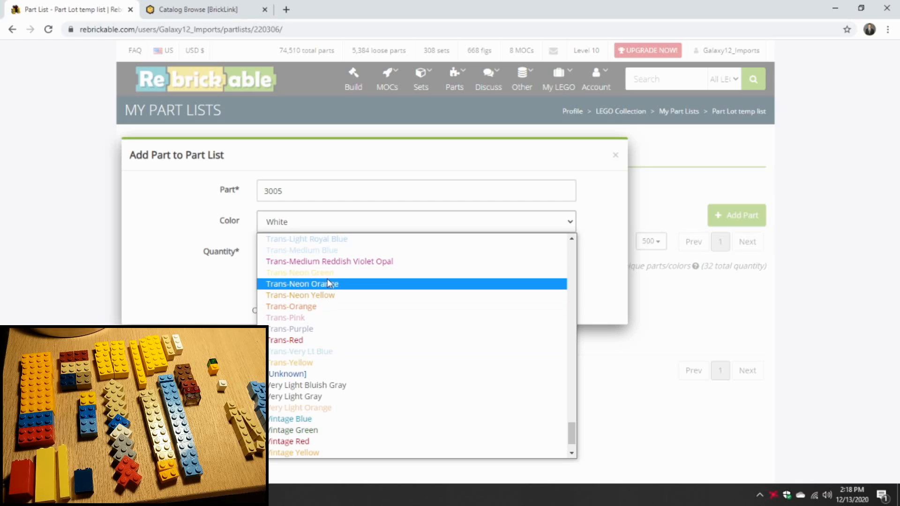
scroll(337, 331, up, 20)
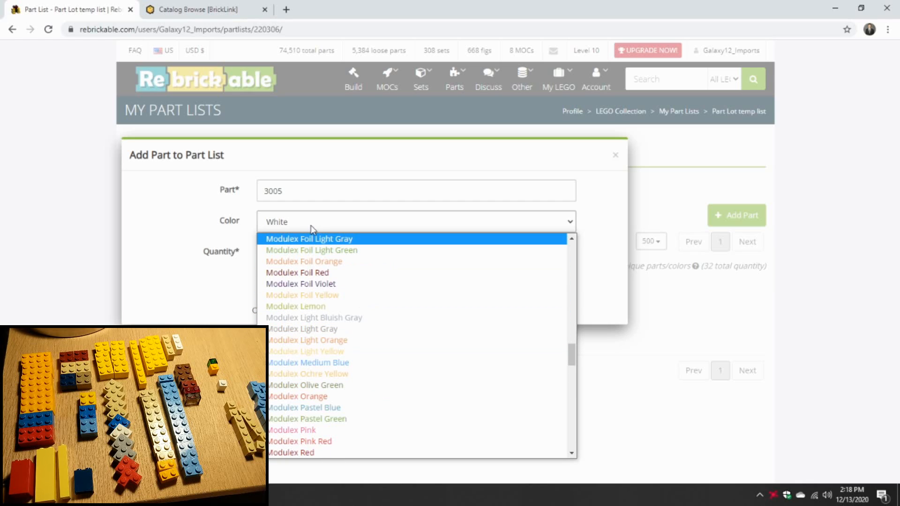
text(or)
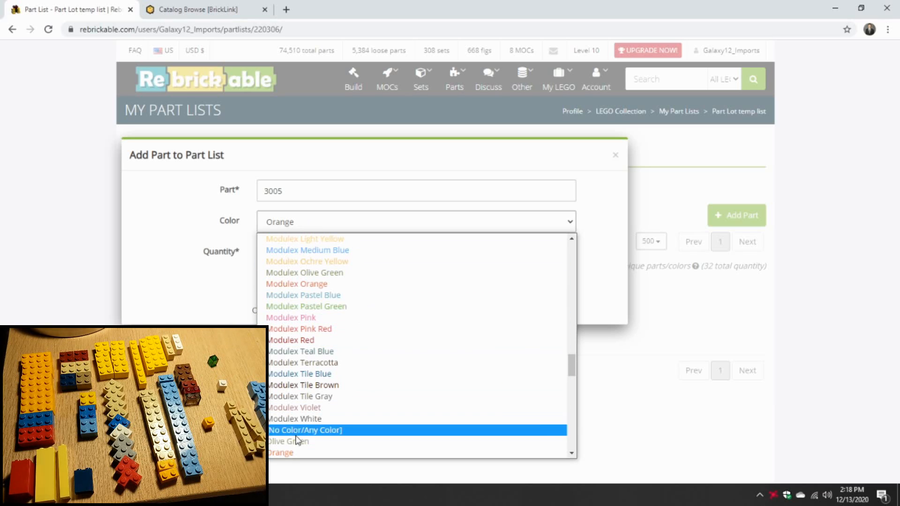
scroll(295, 453, down, 3)
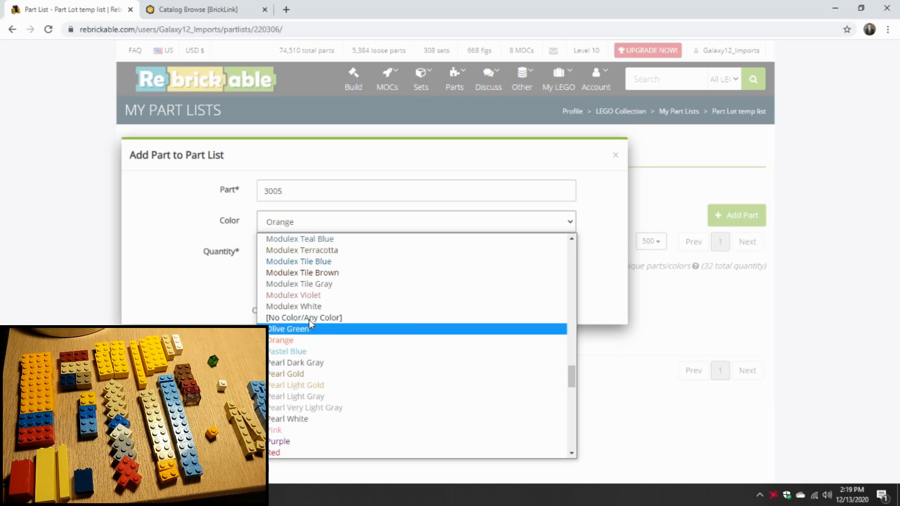
scroll(316, 235, up, 1)
- Add 1 of part 3005 in Bright Light Orange to the part list
click(313, 231)
text(br)
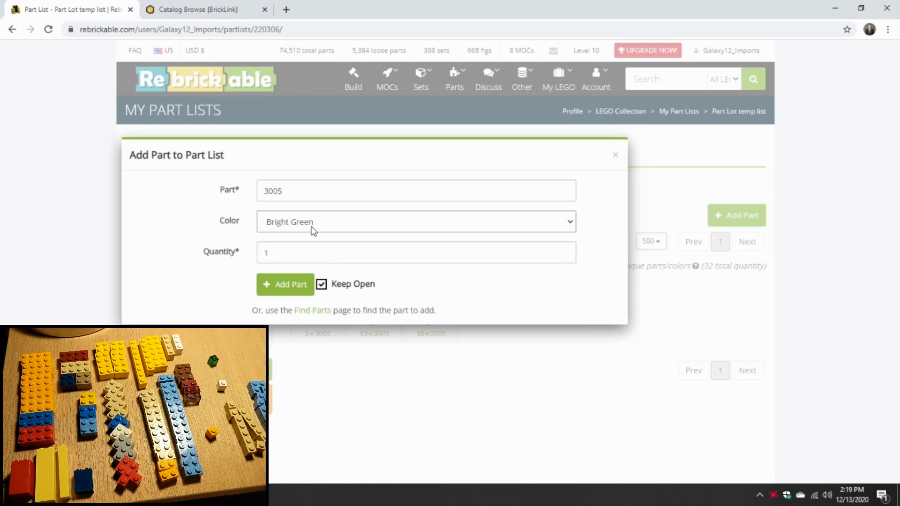
click(313, 230)
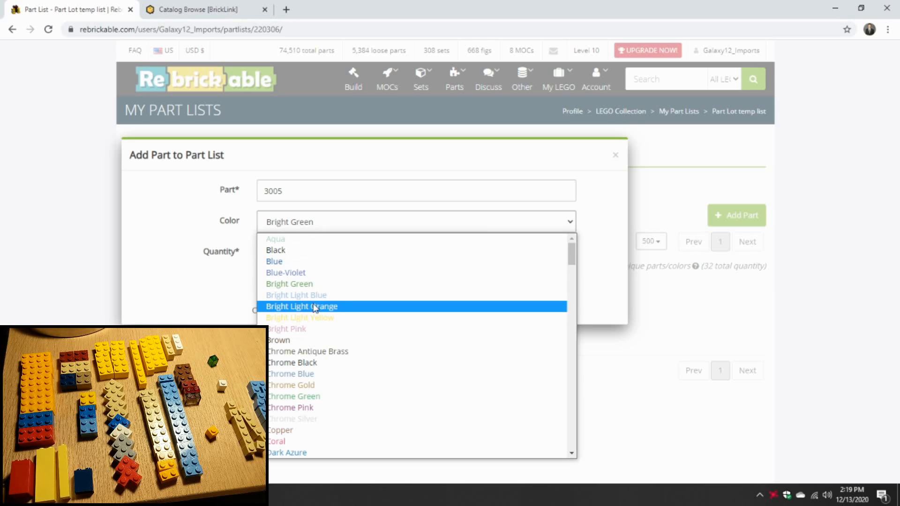
click(315, 306)
click(281, 284)
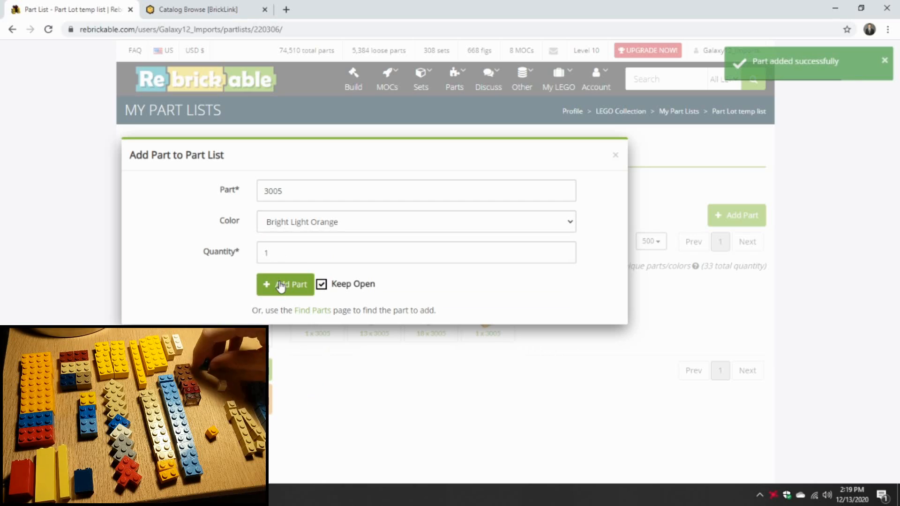
- Add 1 of part 3005 in Trans-Green to the part list and close the add-part dialog
click(333, 230)
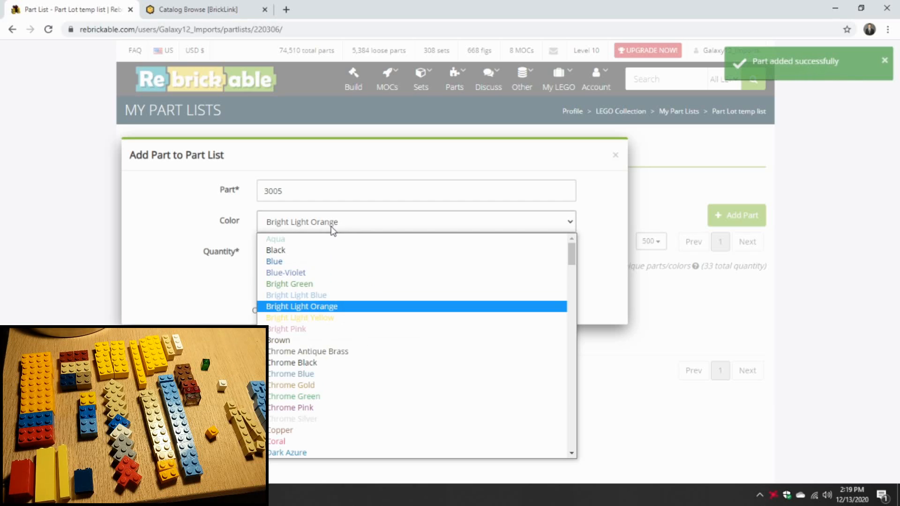
text(tr)
scroll(314, 305, down, 3)
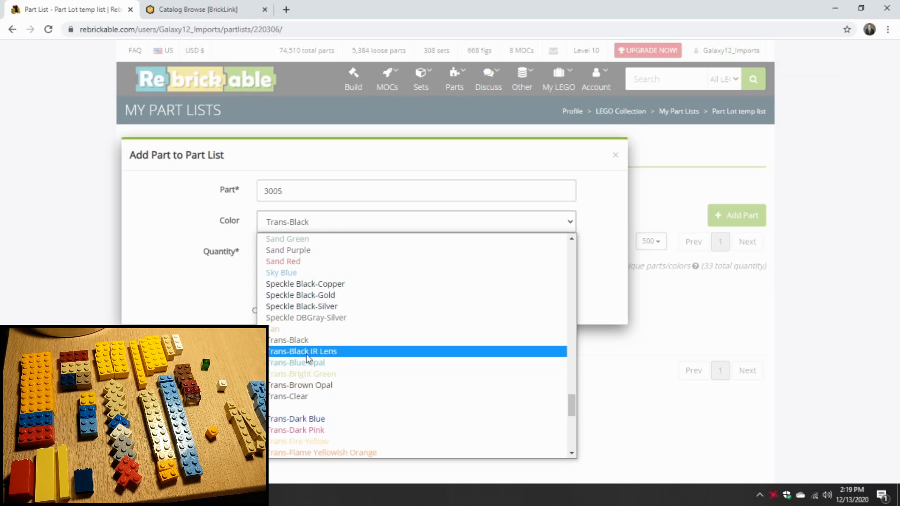
scroll(304, 351, down, 3)
click(300, 352)
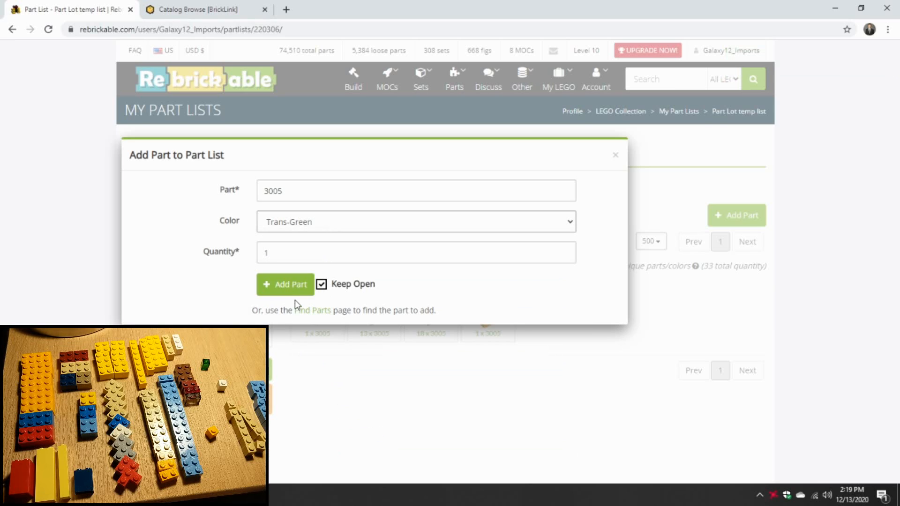
click(290, 286)
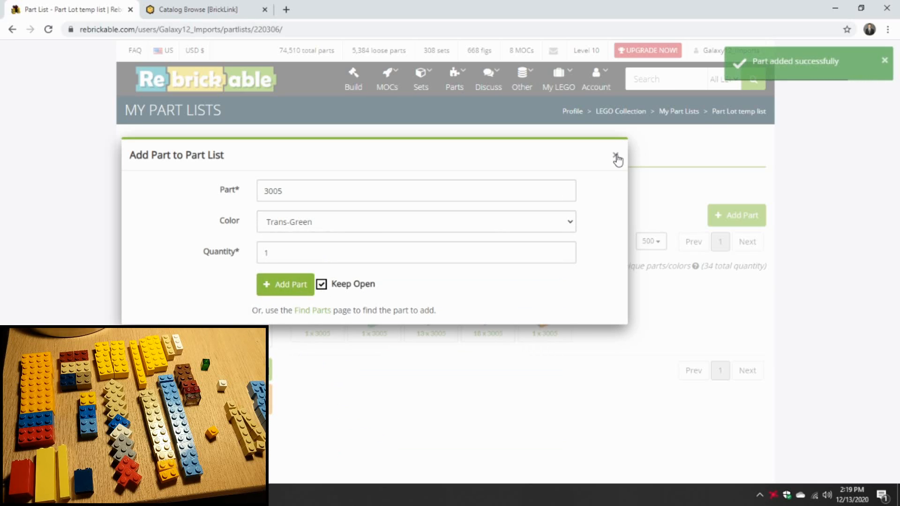
click(617, 155)
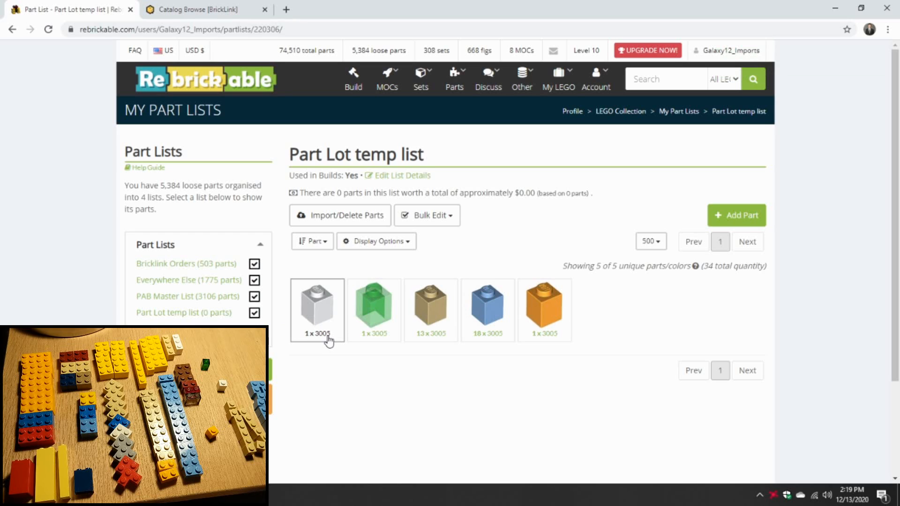
- Reload the Part Lot temp list and sort its parts by price from highest to lowest
click(48, 30)
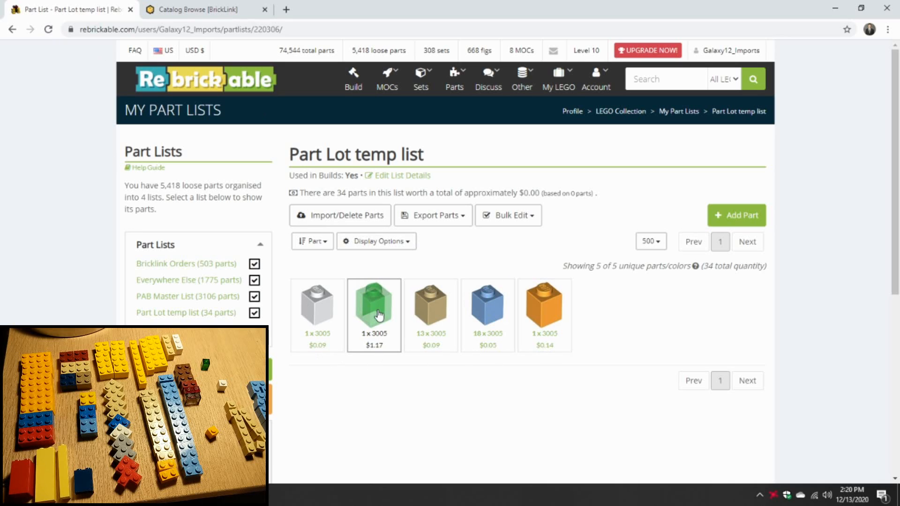
click(387, 250)
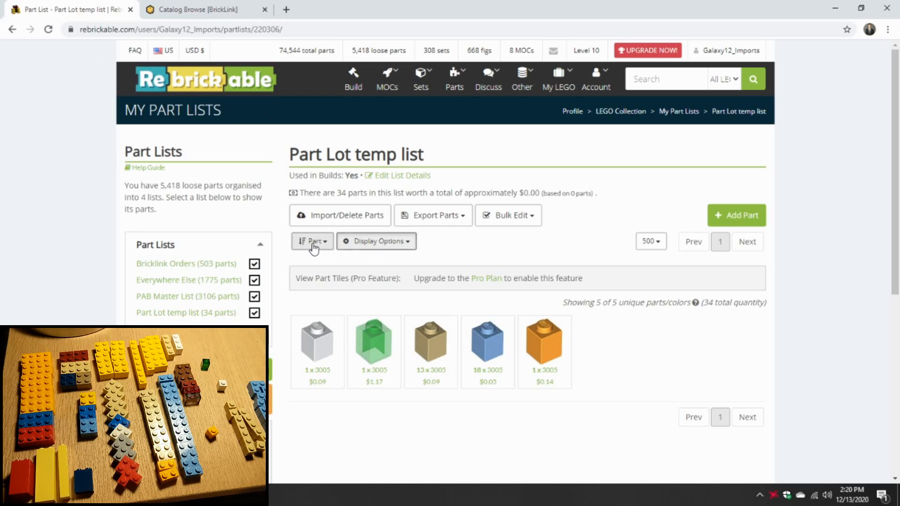
click(312, 244)
click(315, 319)
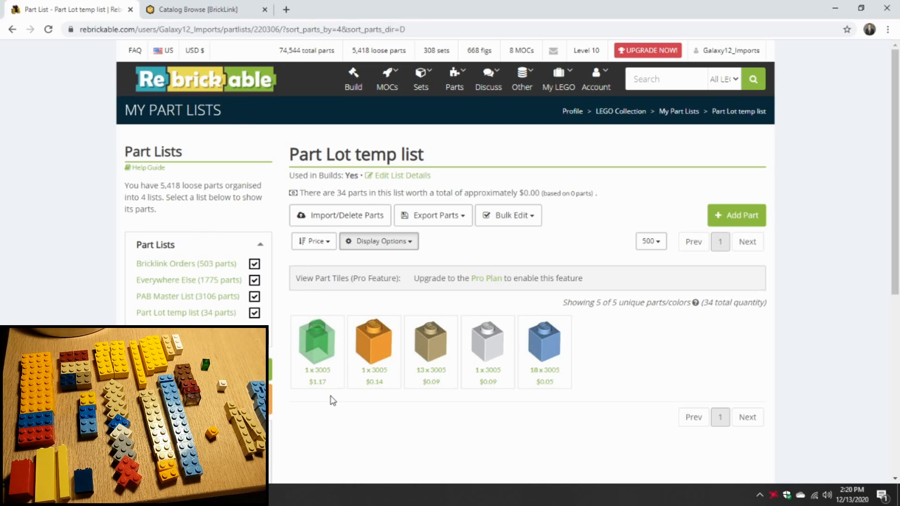
- Switch to BrickLink to look up part 3005, and return to the Rebrickable part list
click(214, 10)
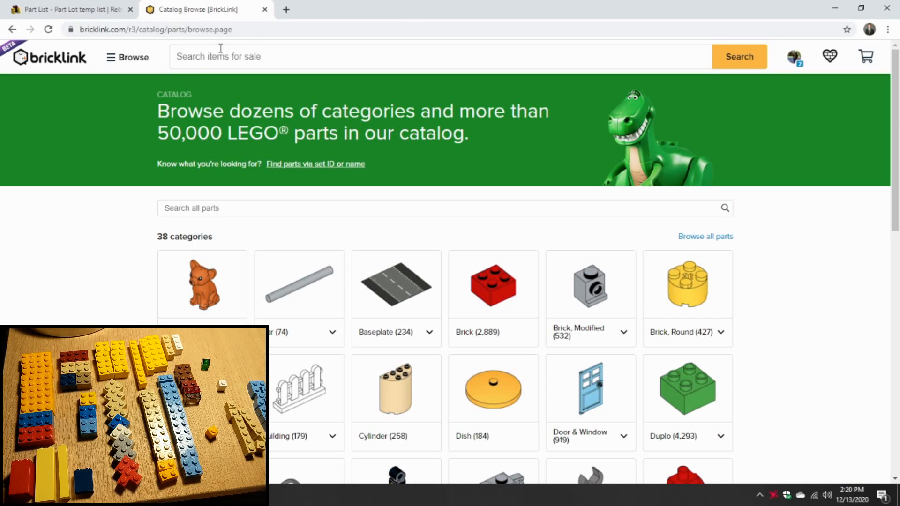
click(103, 12)
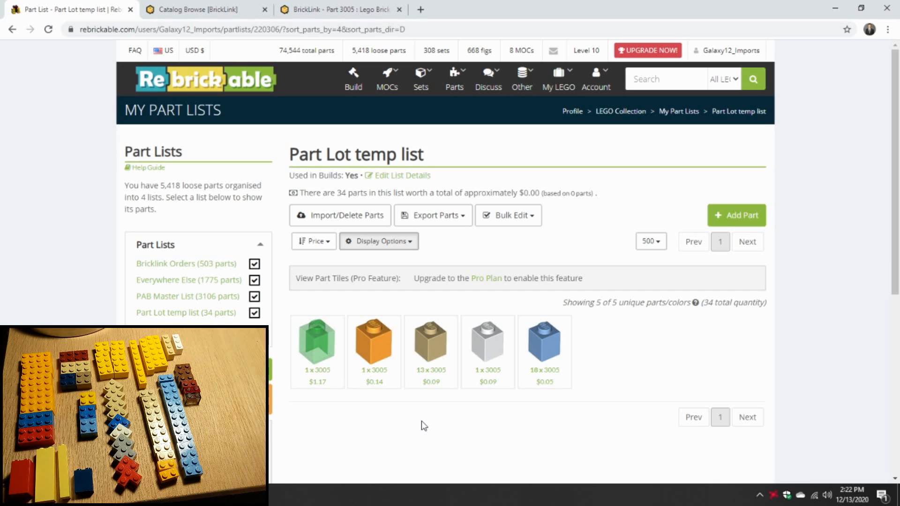
- Add 1 of part 3065 (Brick 1 x 2 without Bottom Tube) in Trans-Black, keeping the add-part dialog open
click(733, 215)
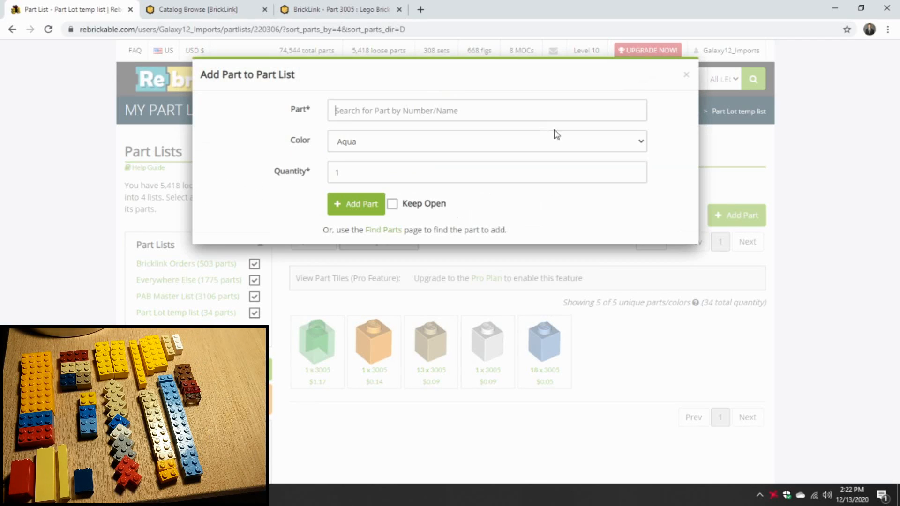
drag(527, 70, 411, 185)
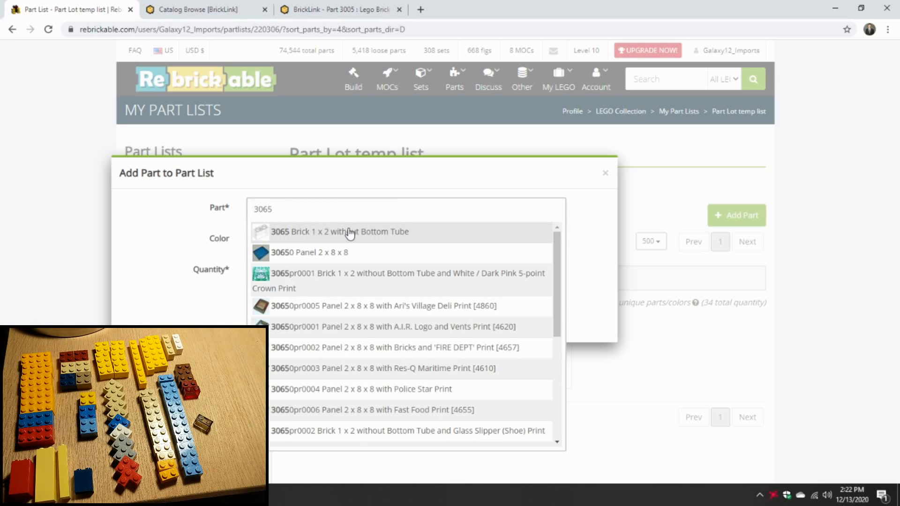
click(350, 233)
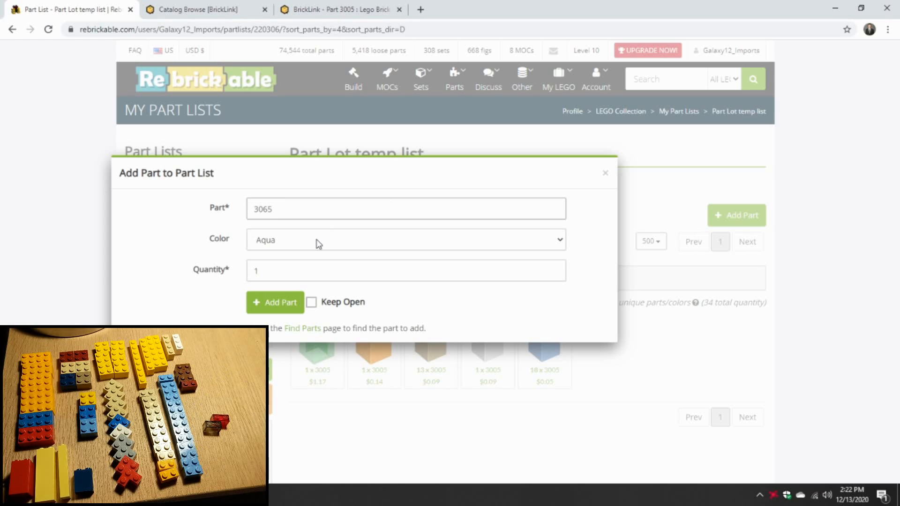
click(327, 242)
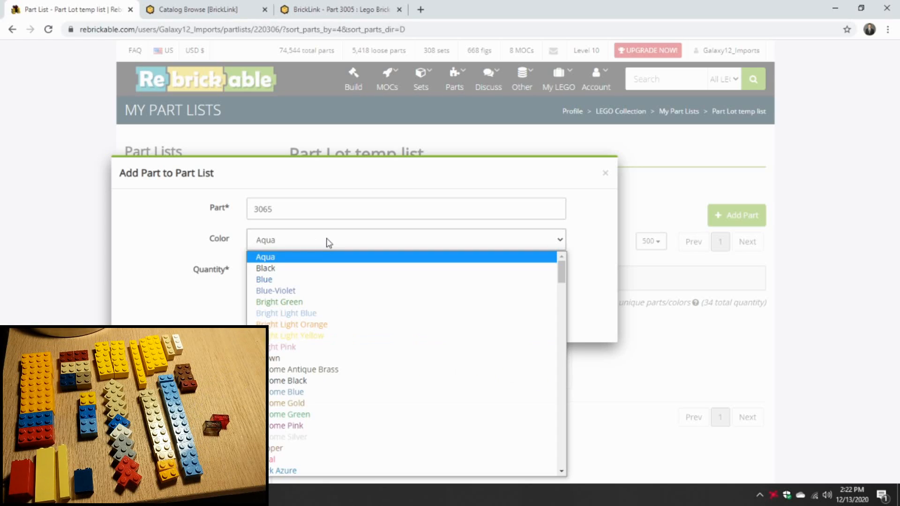
text(tr)
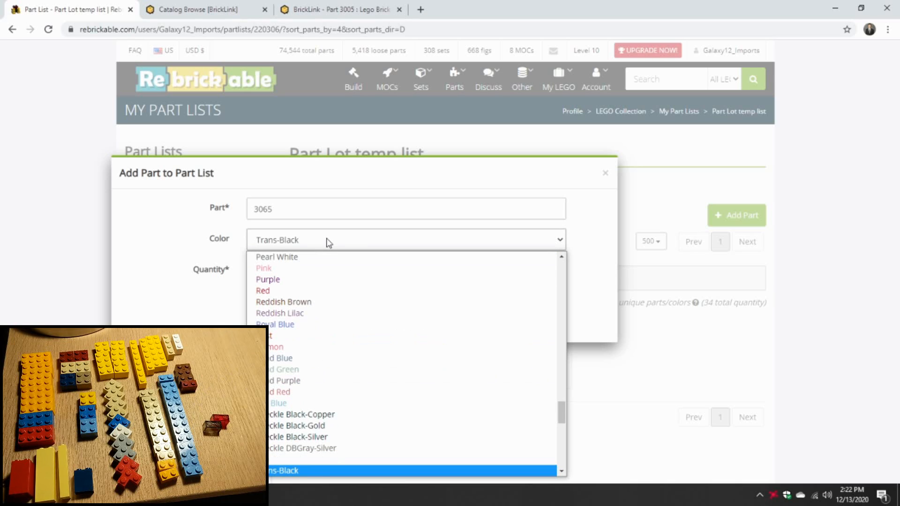
scroll(345, 374, down, 3)
click(293, 357)
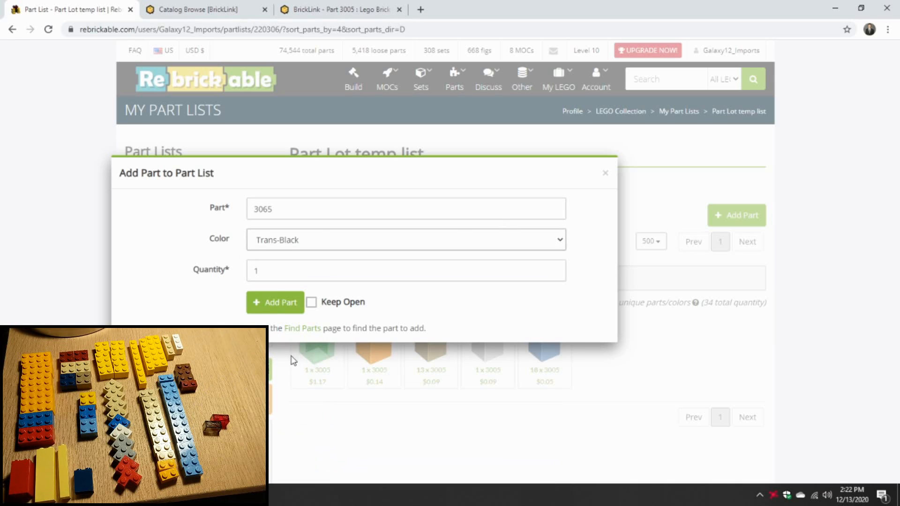
click(312, 303)
click(281, 307)
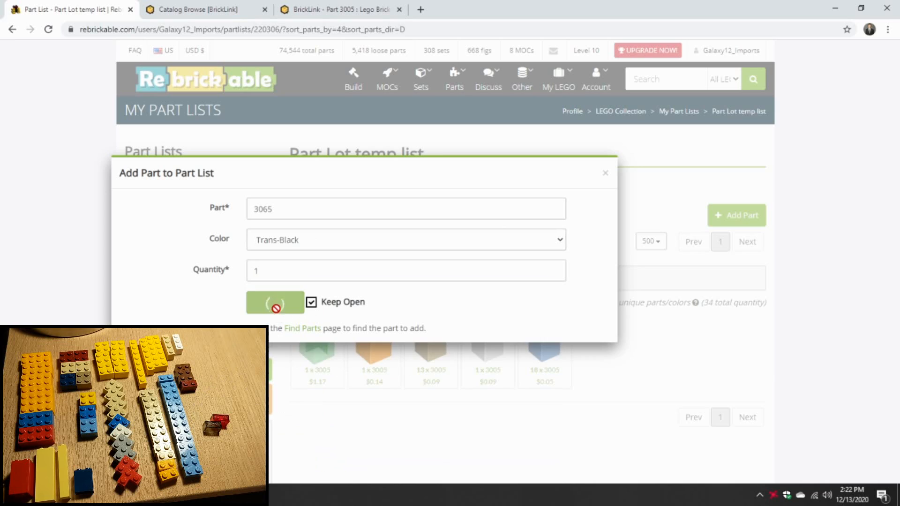
- Add 1 of part 3065 in Trans-Red to the part list
click(308, 242)
scroll(346, 429, down, 3)
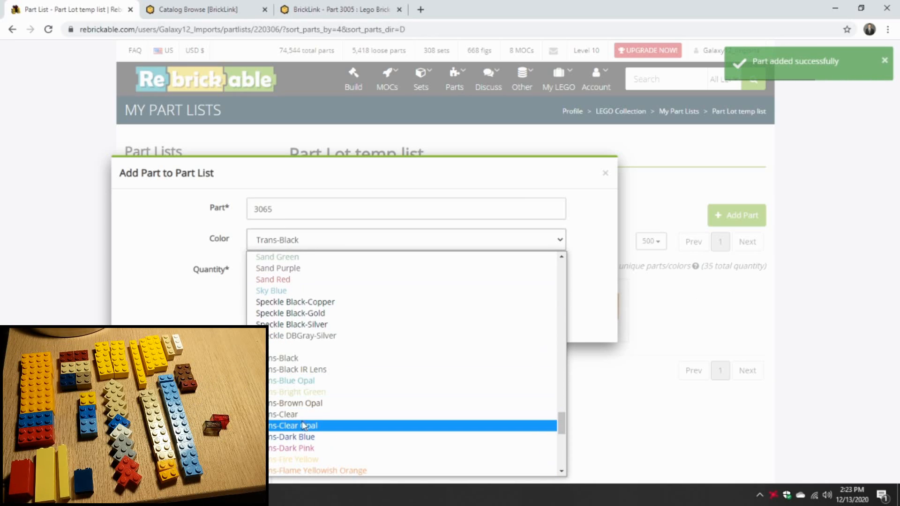
scroll(293, 394, down, 3)
click(295, 415)
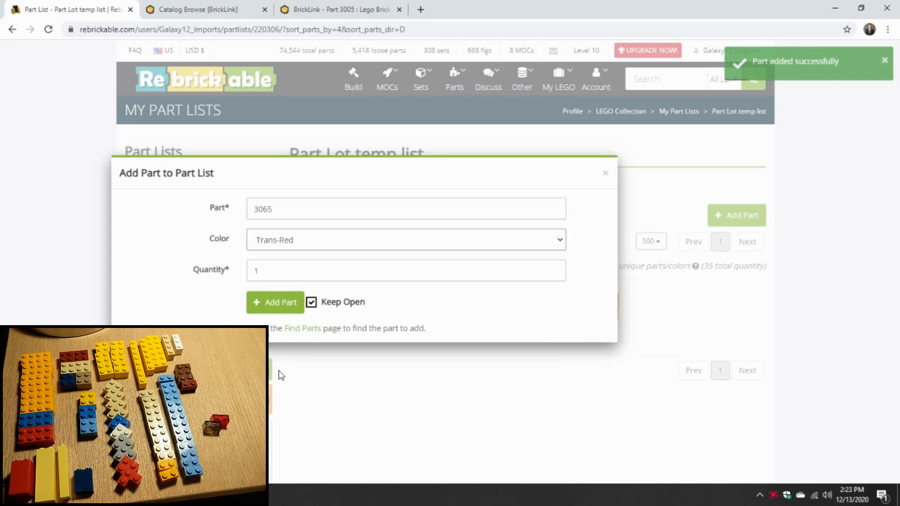
click(276, 314)
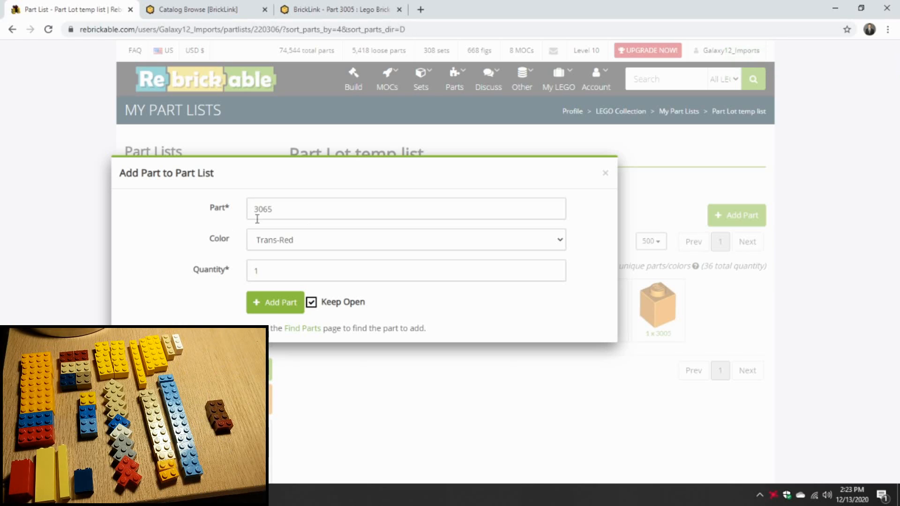
- Add 1 of part 3004 (Brick 1 x 2) in Dark Red to the part list
click(284, 209)
text(300)
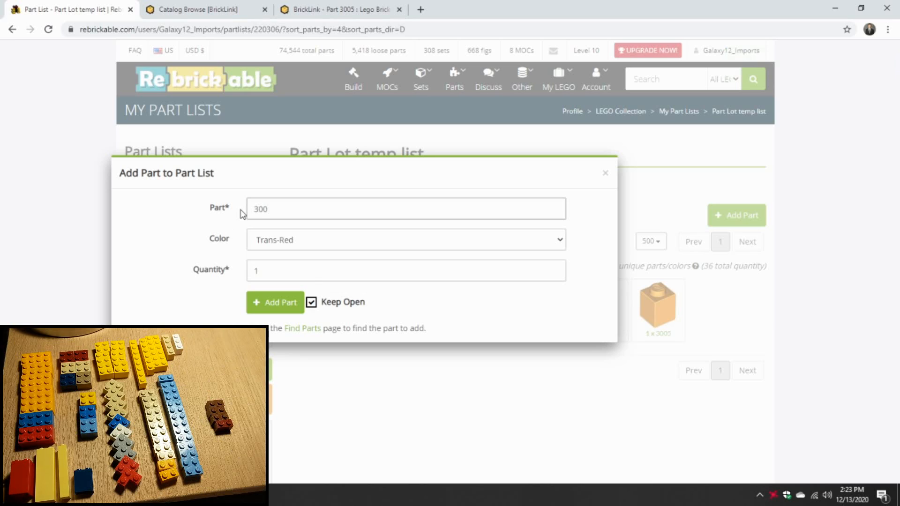
text(4)
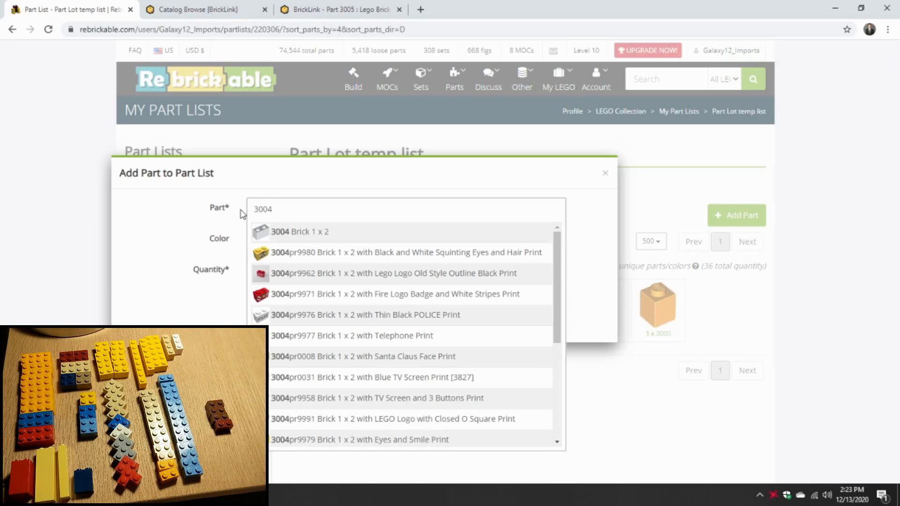
click(286, 227)
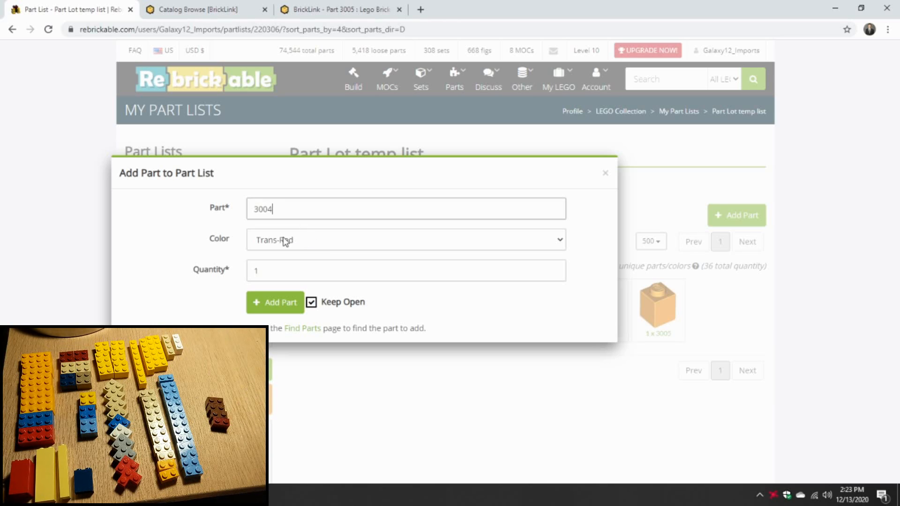
click(317, 248)
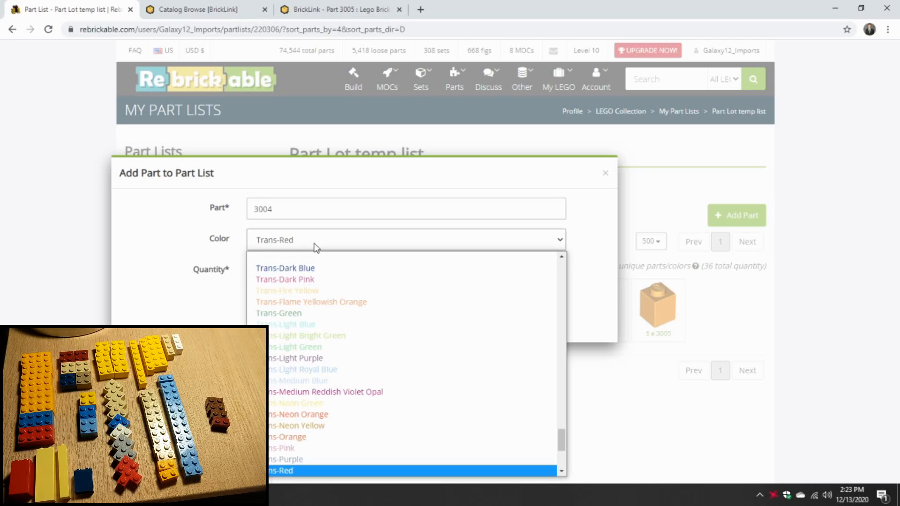
key(d)
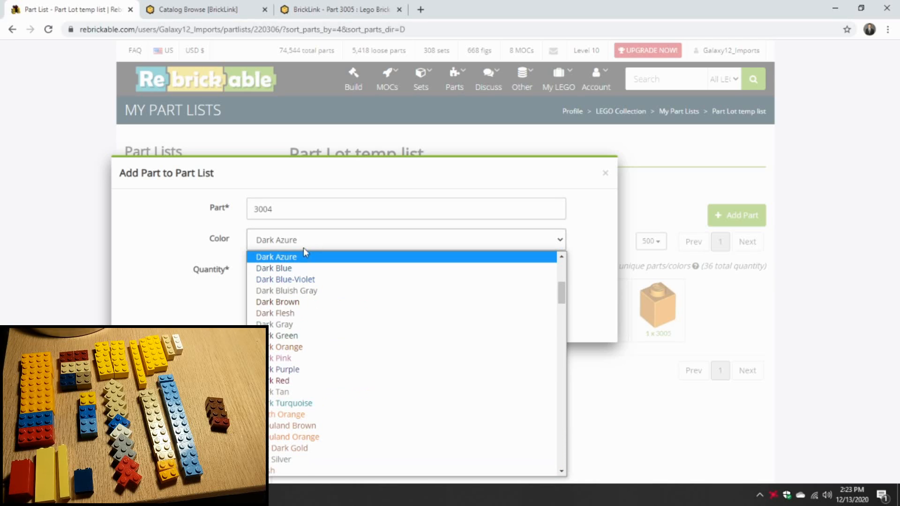
click(292, 402)
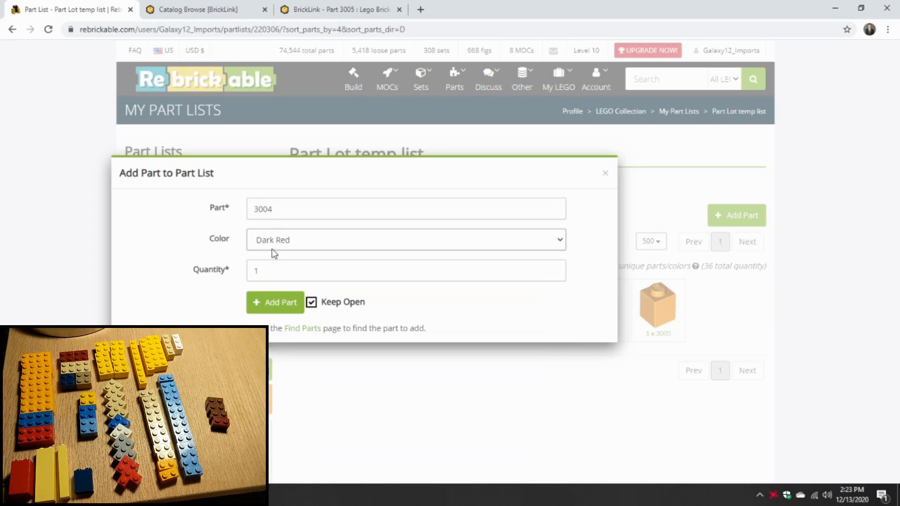
click(263, 304)
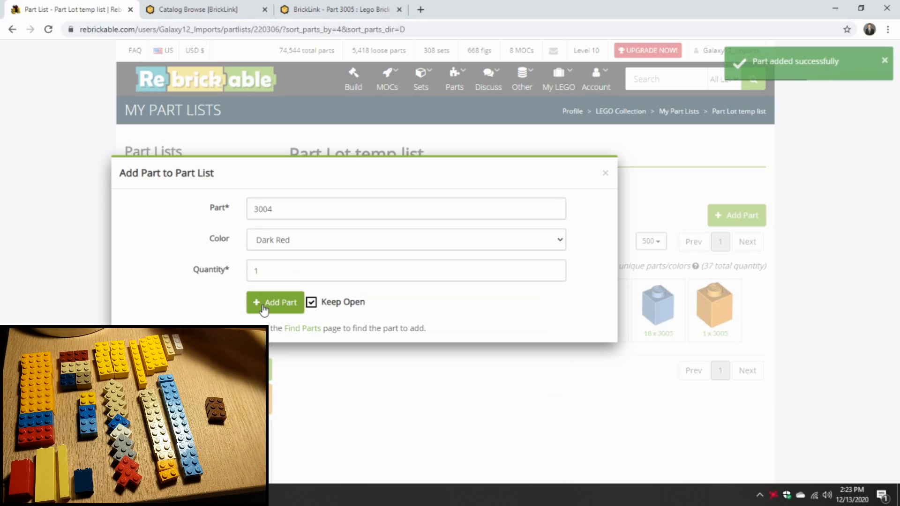
- Add 3 of part 3004 (Brick 1 x 2) in Reddish Brown to the part list
click(312, 241)
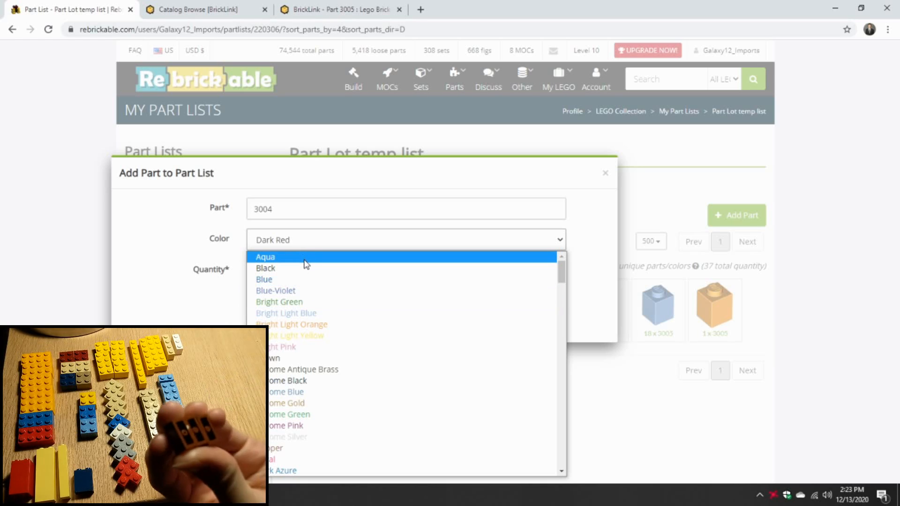
click(295, 245)
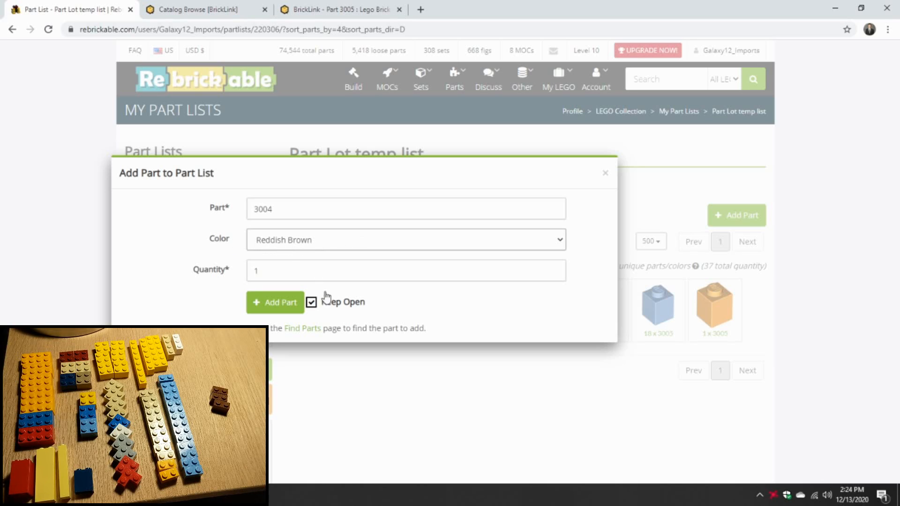
key(Tab)
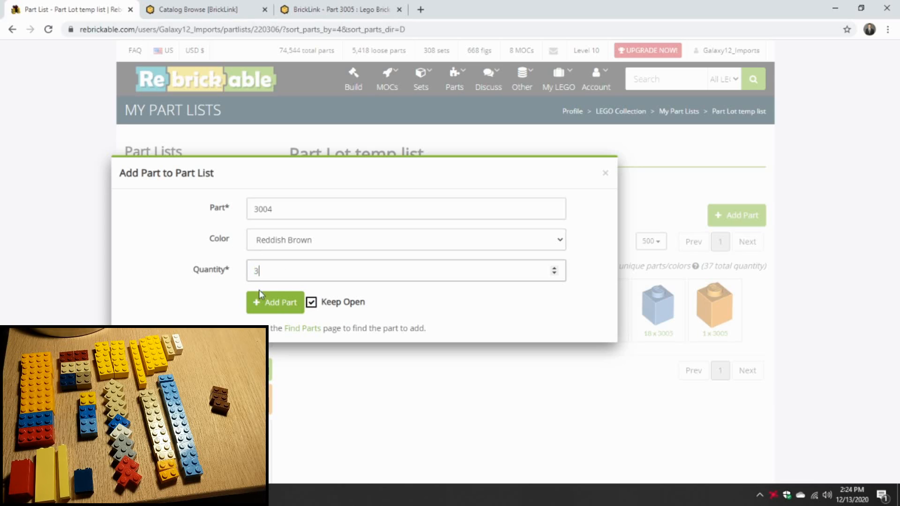
text(3)
click(267, 303)
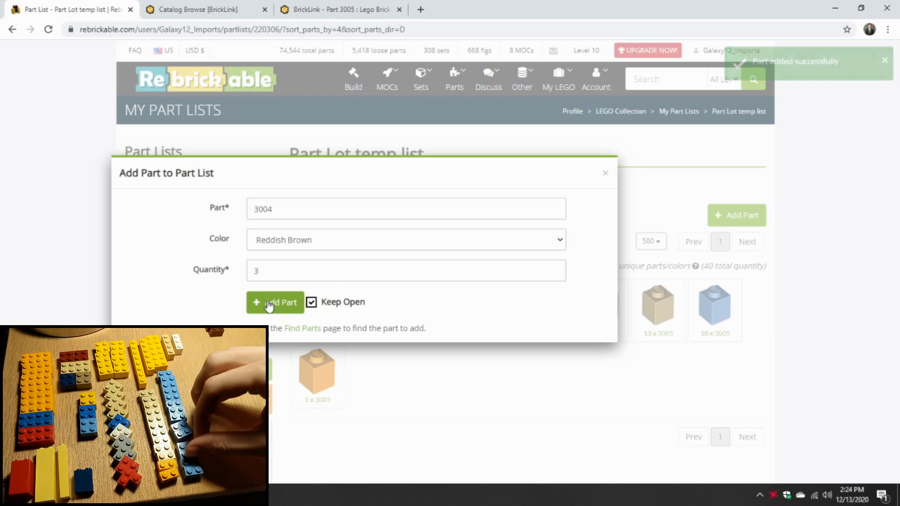
- Add 14 of part 3004 in Medium Blue to the part list
click(298, 245)
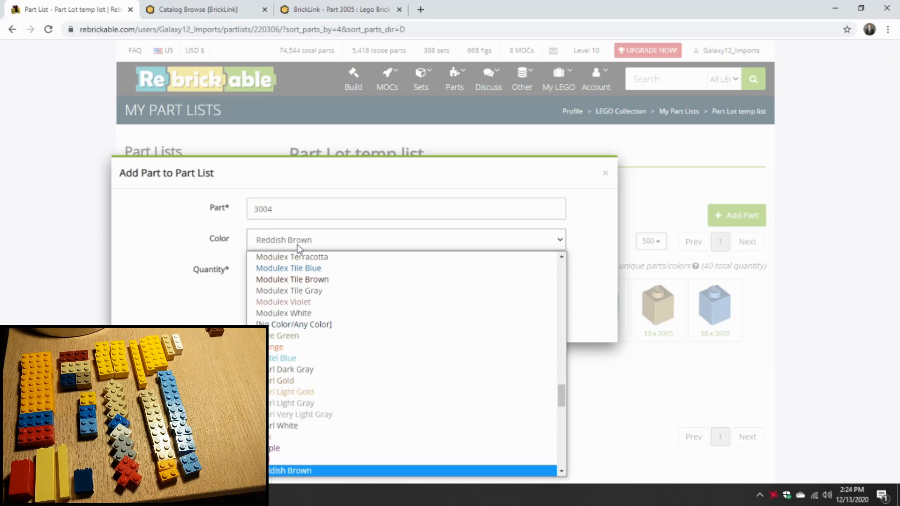
text(me)
key(Down)
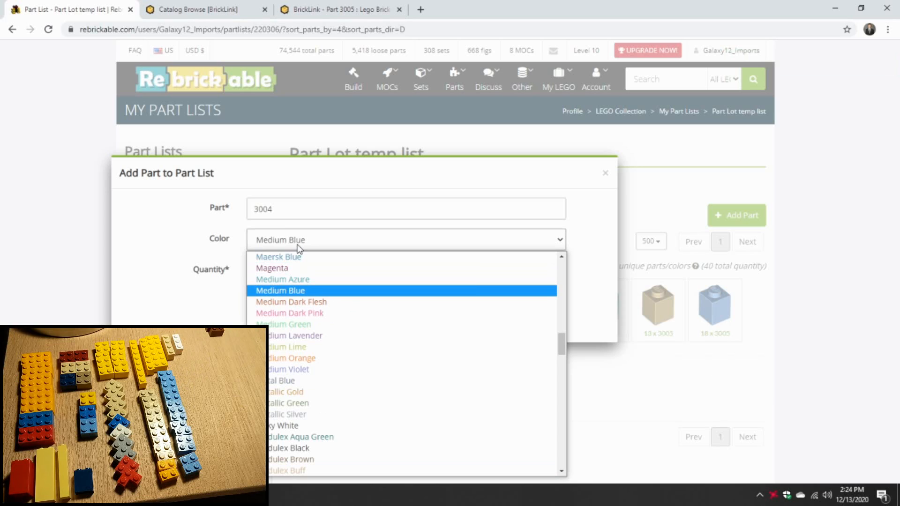
key(Return)
key(Tab)
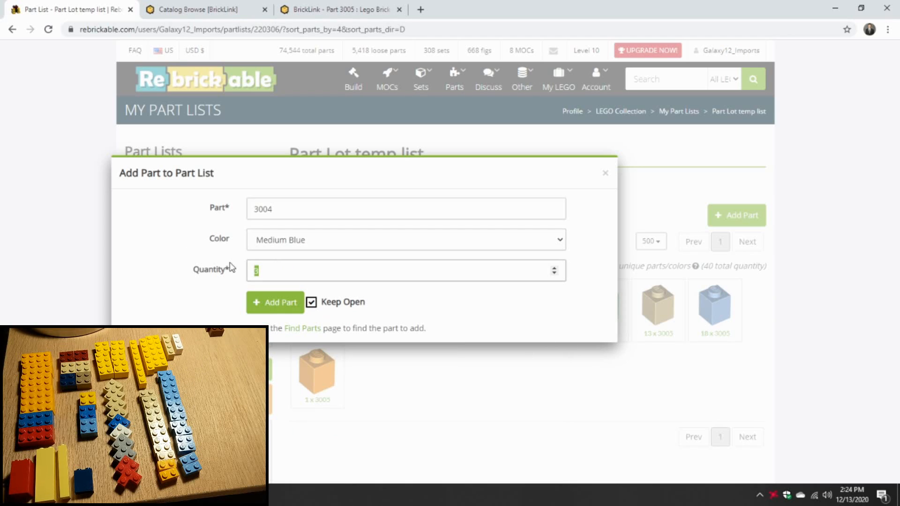
click(262, 304)
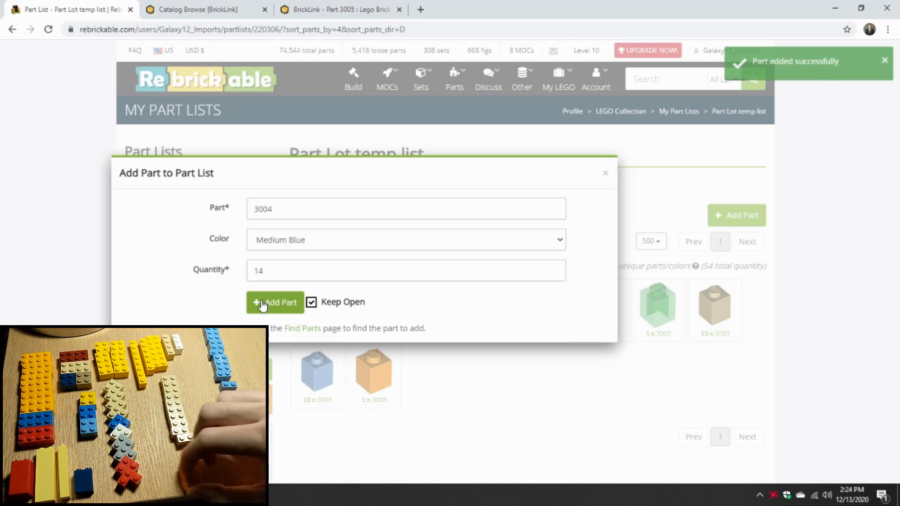
- Add 2 of part 3004 in Bright Light Orange to the part list
click(298, 240)
text(br)
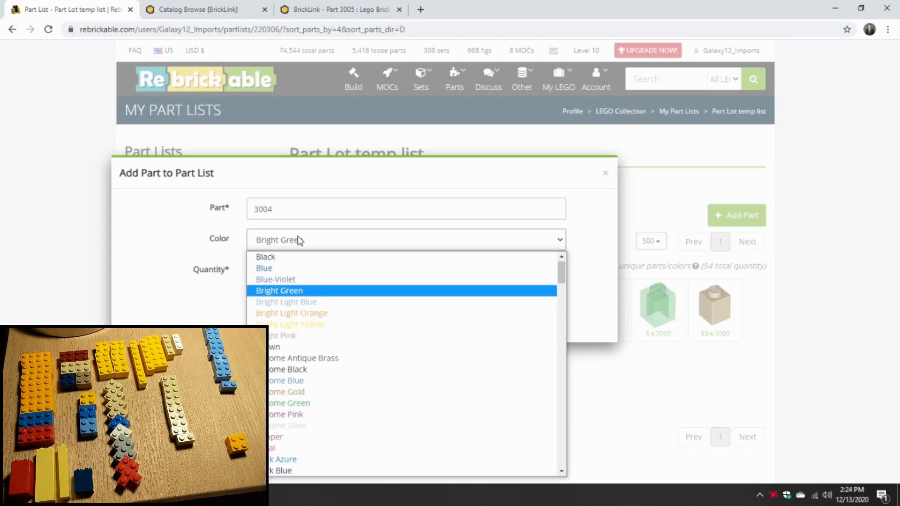
click(315, 314)
key(Tab)
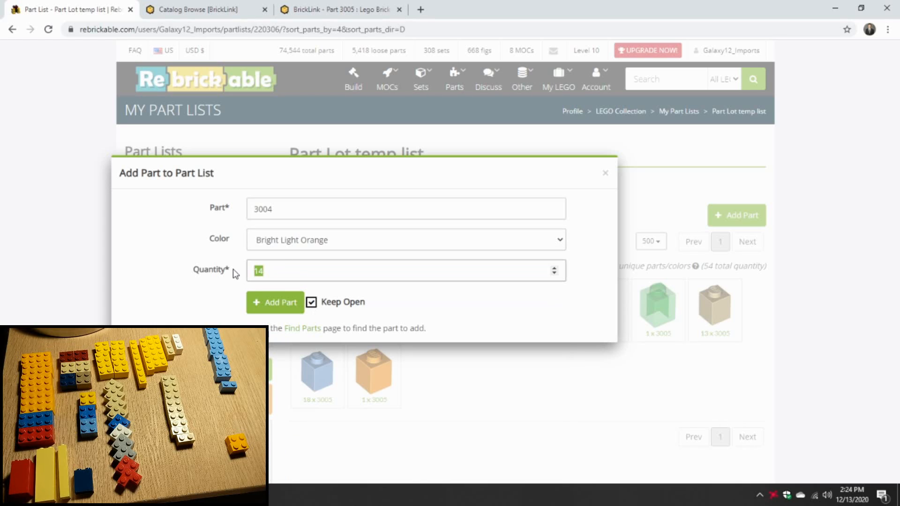
click(264, 306)
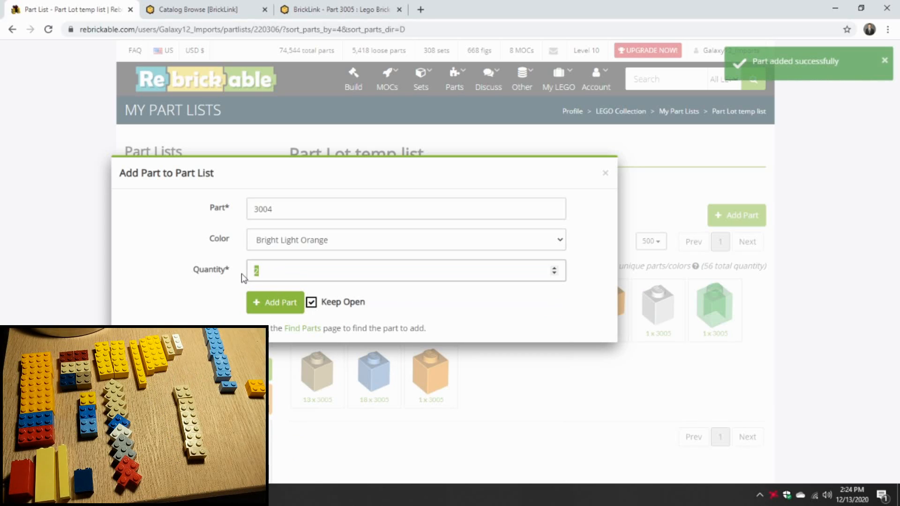
- Add 10 of part 3004 in Tan to the part list
text(10)
click(306, 240)
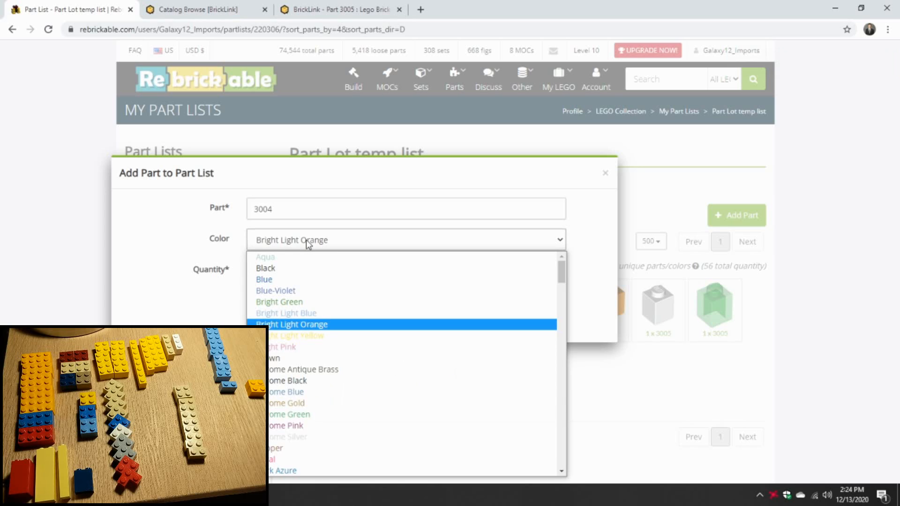
text(tan)
key(Return)
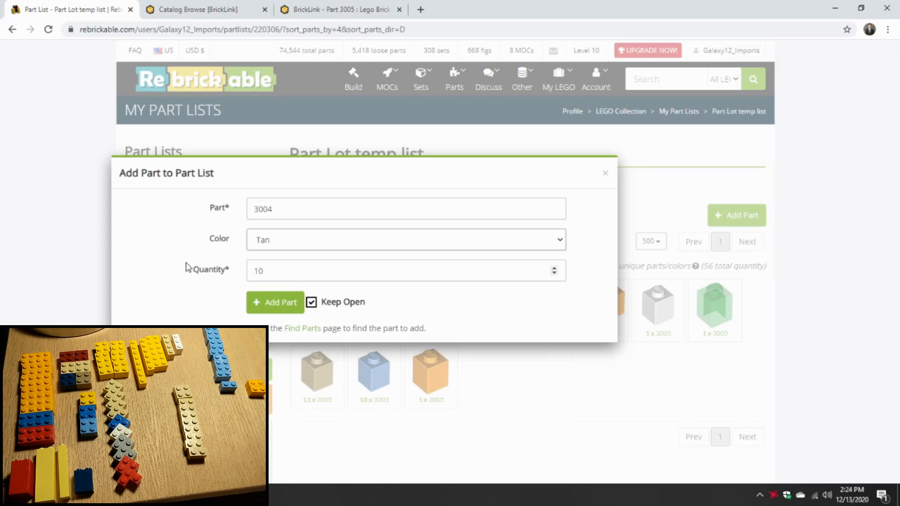
click(281, 313)
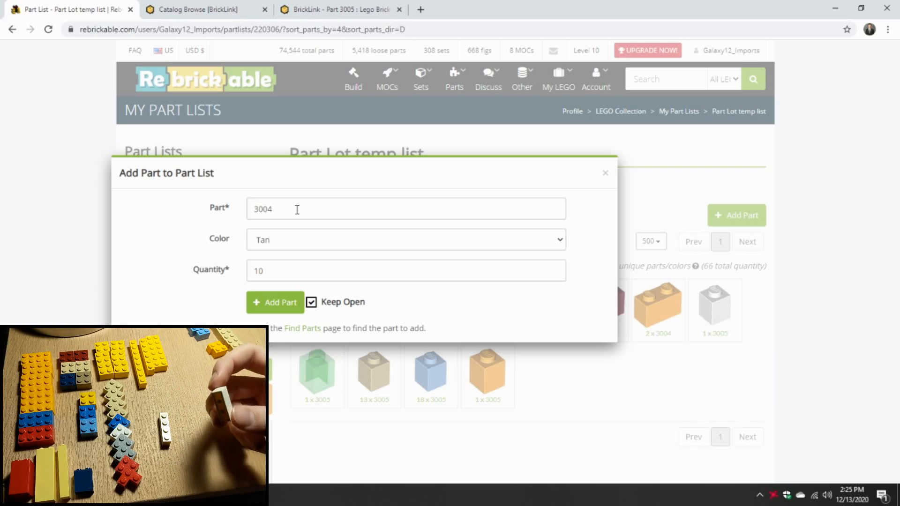
- Look up part numbers 3006, 3005, 3002, 3007, 3008 and 3009 in search of the 1 x 3 brick
drag(397, 209, 224, 210)
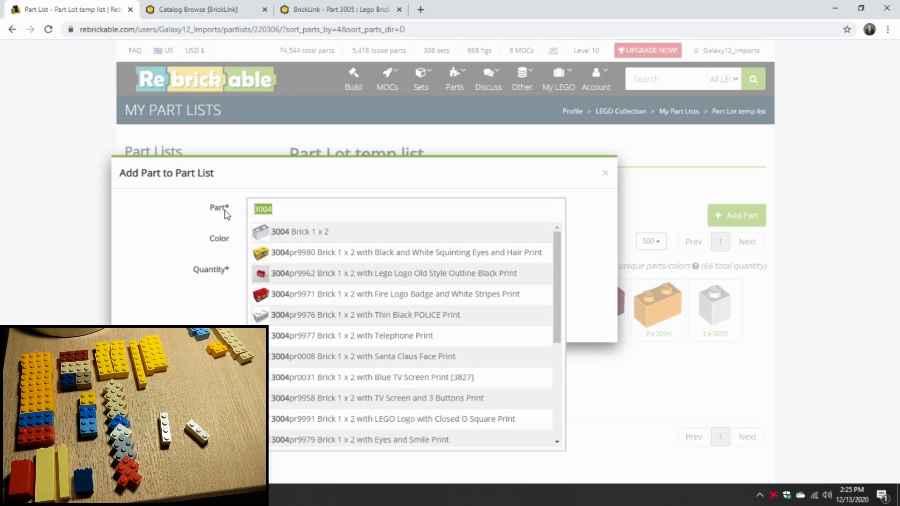
text(3006)
key(BackSpace)
text(5)
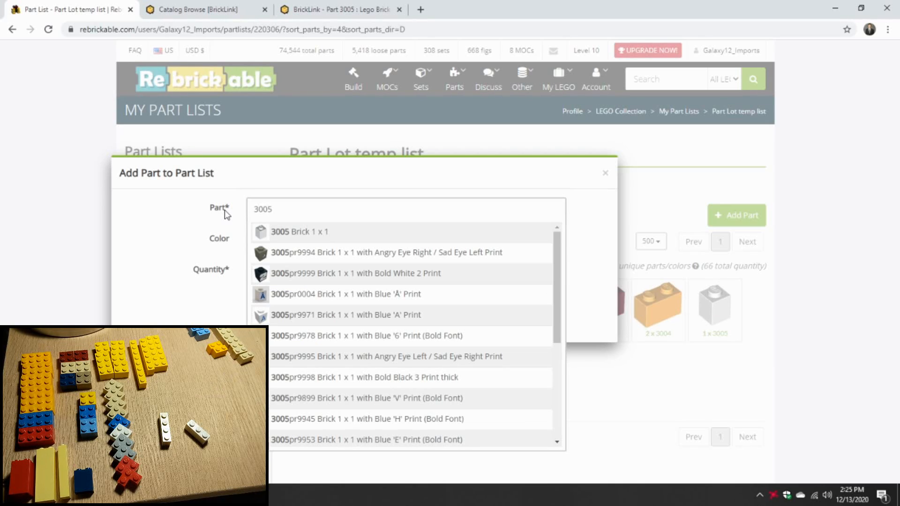
key(BackSpace)
text(2)
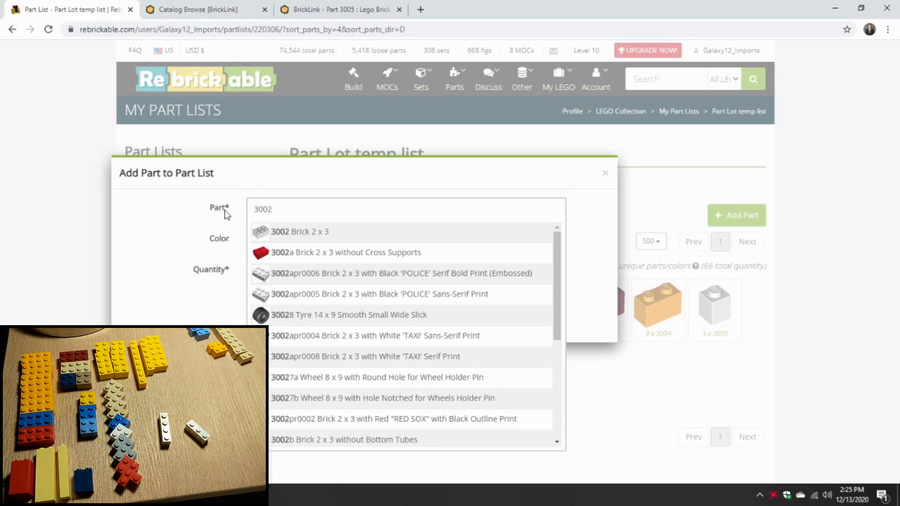
key(BackSpace)
text(7)
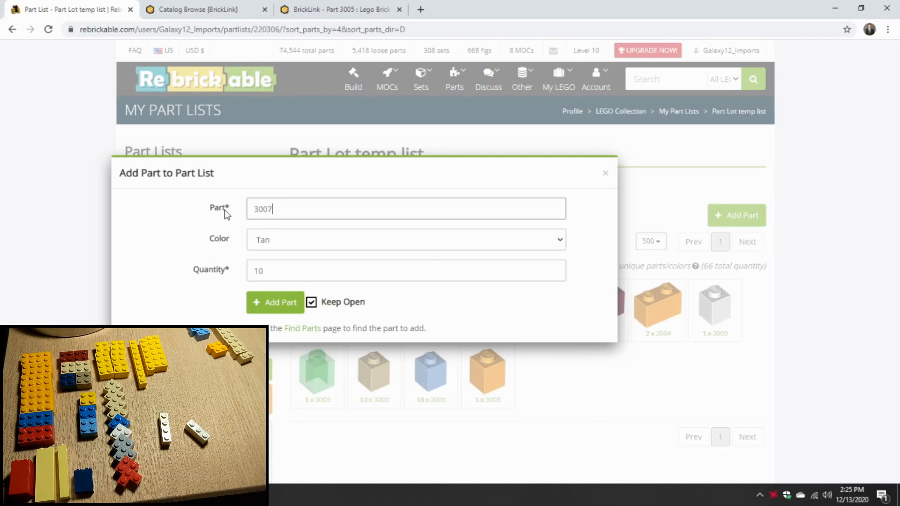
key(BackSpace)
text(8)
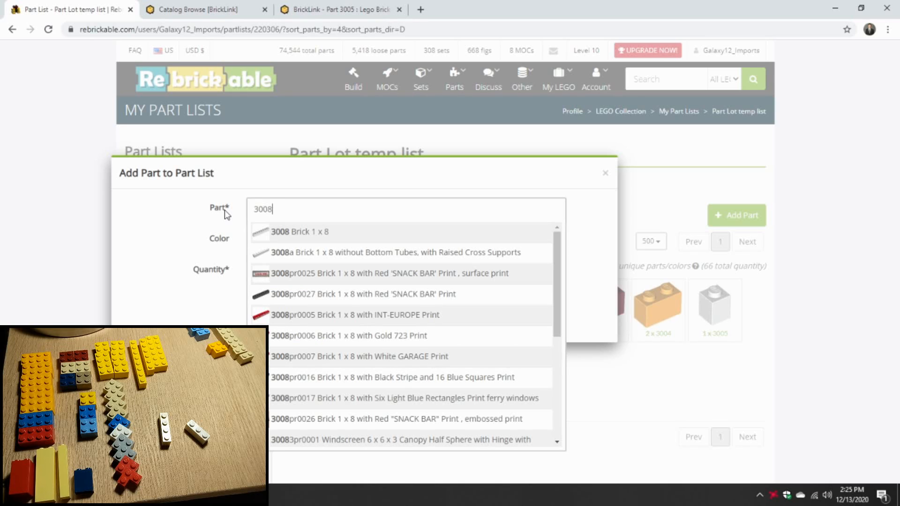
key(BackSpace)
text(9)
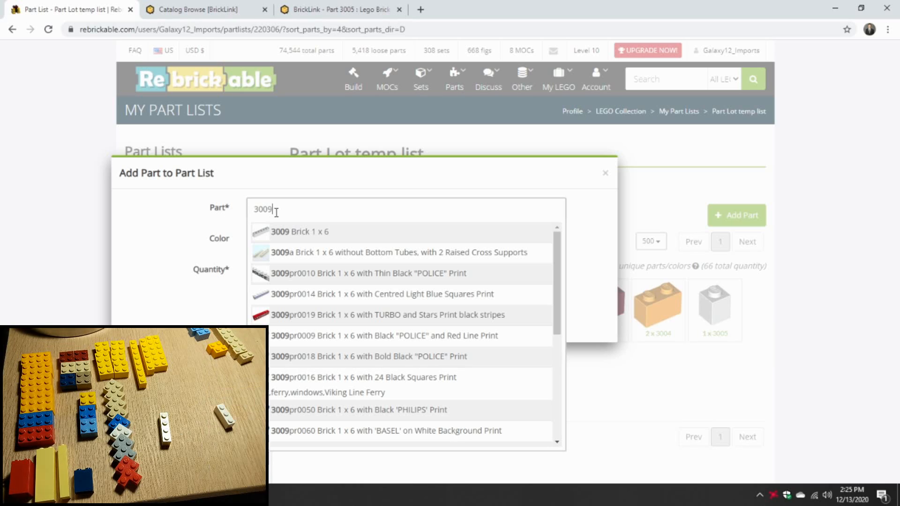
- Add 1 of part 3622 (Brick 1 x 3) in White to the part list
drag(276, 211, 230, 215)
text(3622)
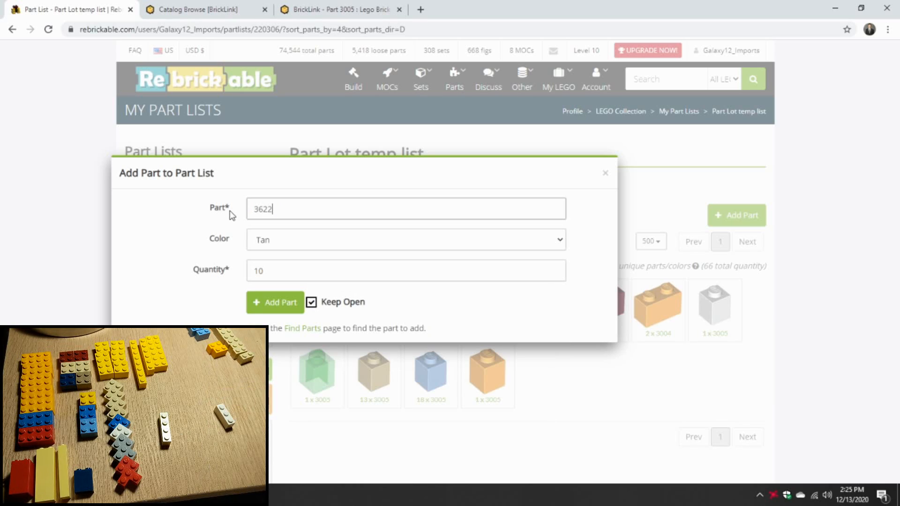
click(287, 226)
click(283, 247)
key(w)
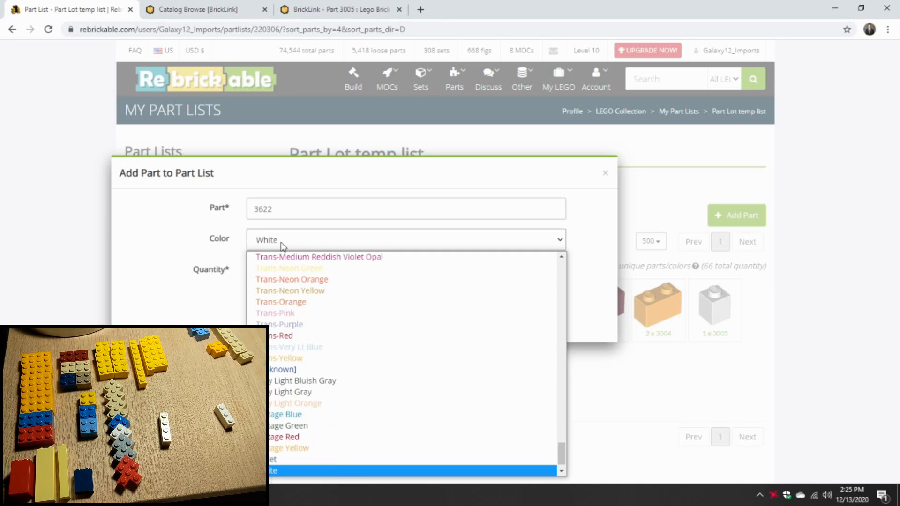
click(185, 243)
drag(282, 274, 238, 268)
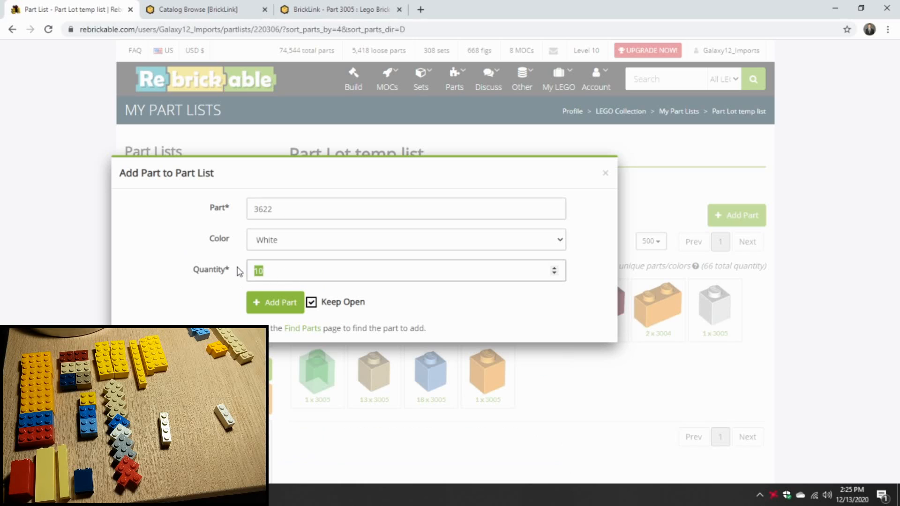
text(1)
click(277, 307)
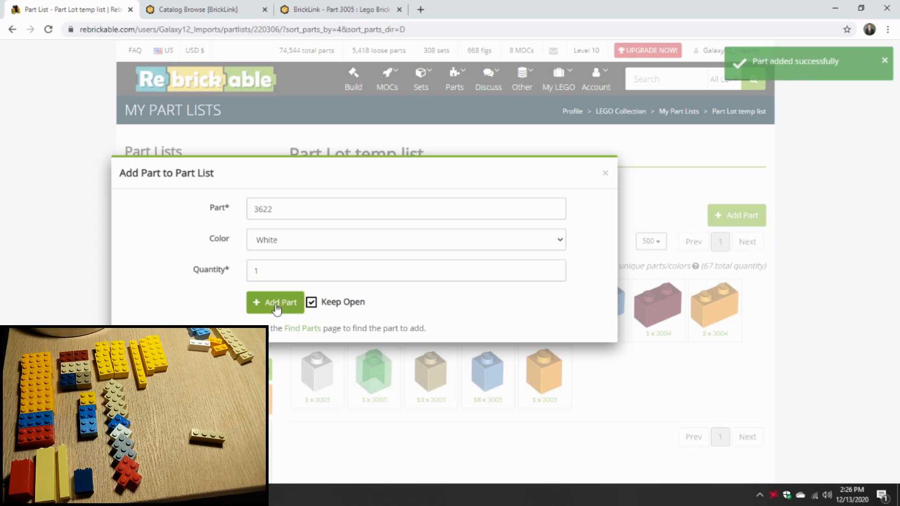
- Search the parts for "1x4 brick" and add 1 of part 3010 in Tan to the part list
double_click(279, 213)
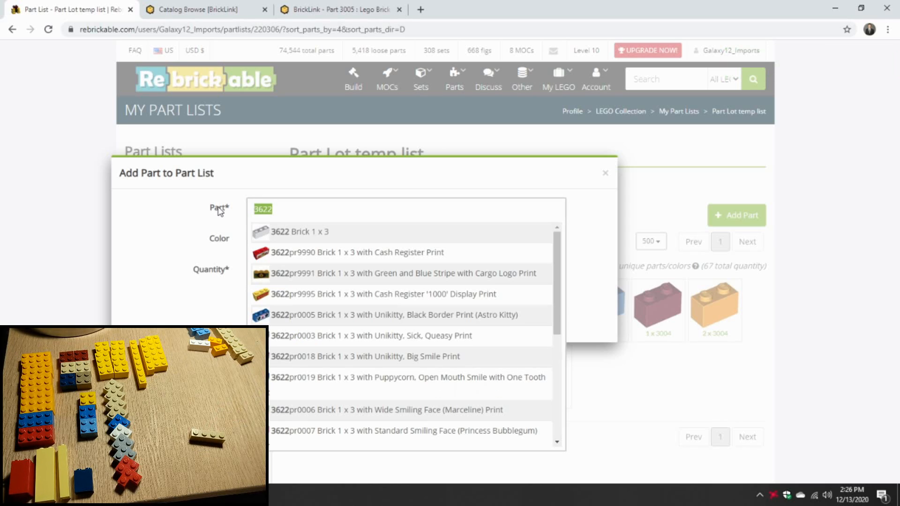
text(1x4 brick)
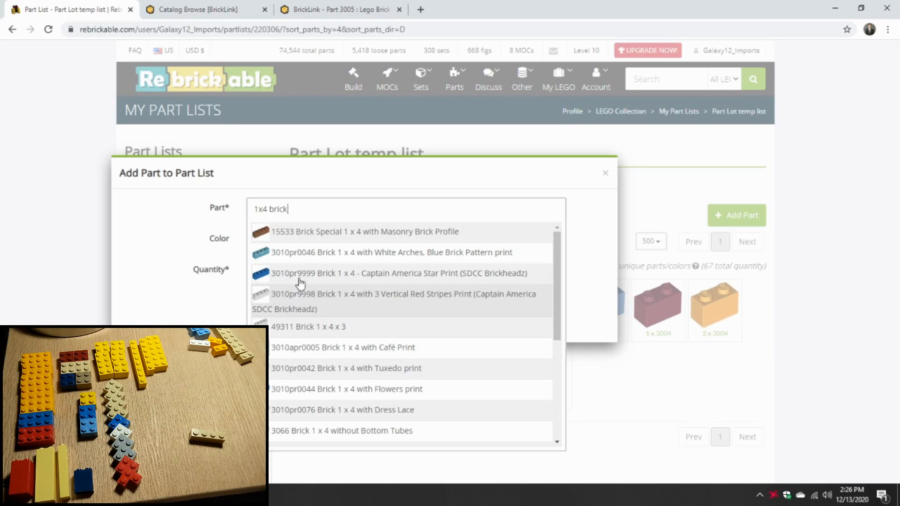
click(223, 208)
text(3010)
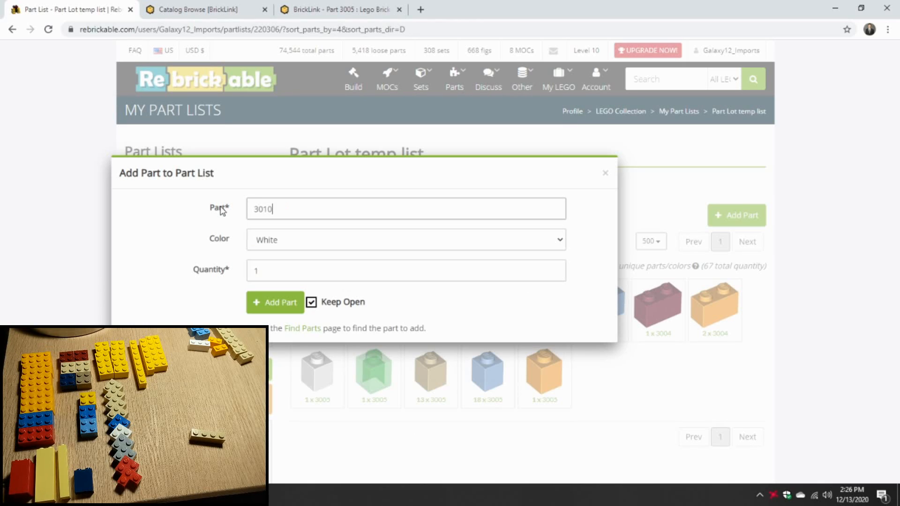
click(296, 239)
click(293, 242)
key(t)
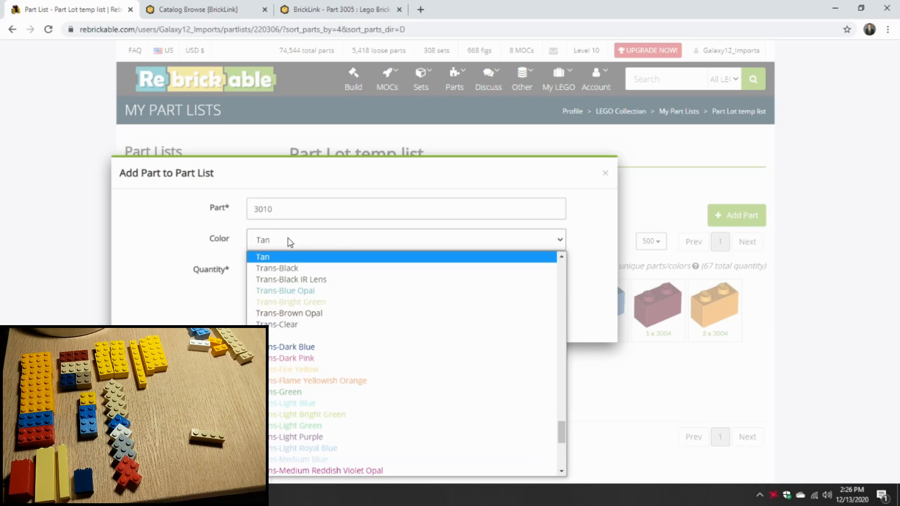
key(Return)
click(277, 295)
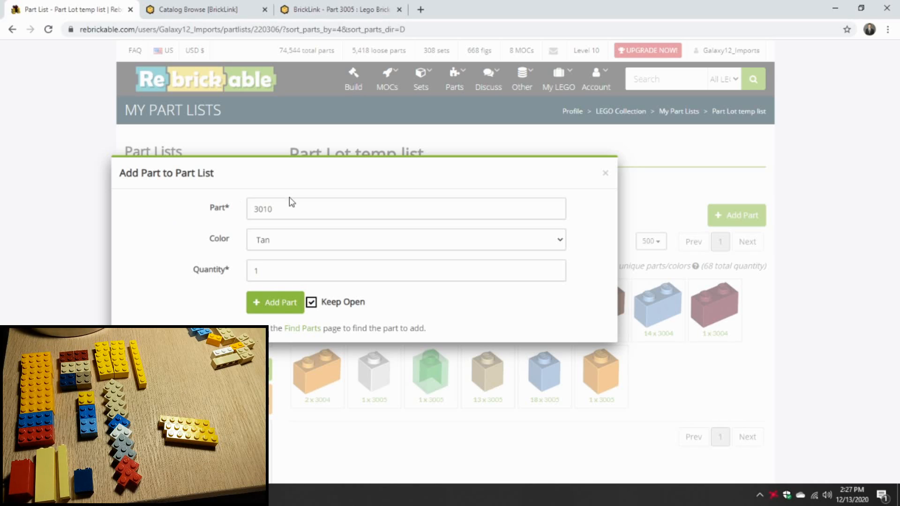
- Search the parts for "1x6 brick" and by number 3009, and choose part 3009 (Brick 1 x 6)
click(280, 213)
text(1x6 brick)
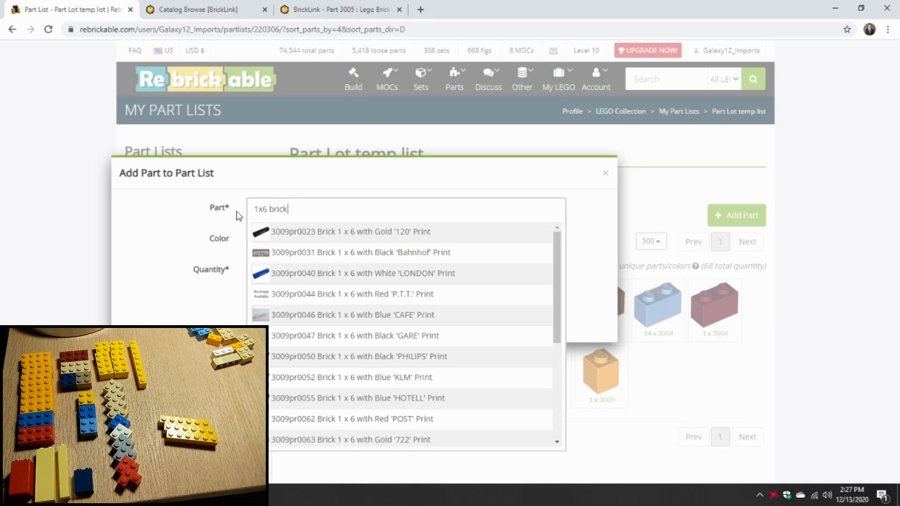
drag(309, 211, 245, 210)
text(3009)
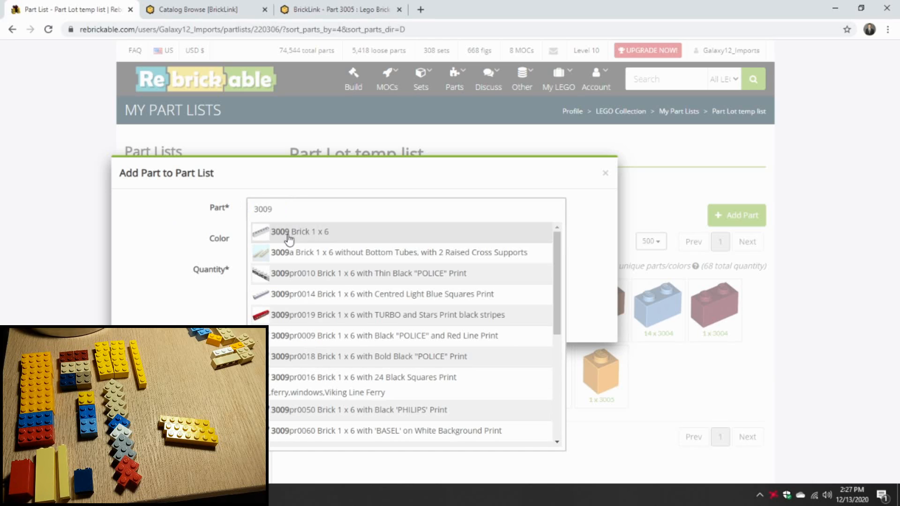
click(284, 239)
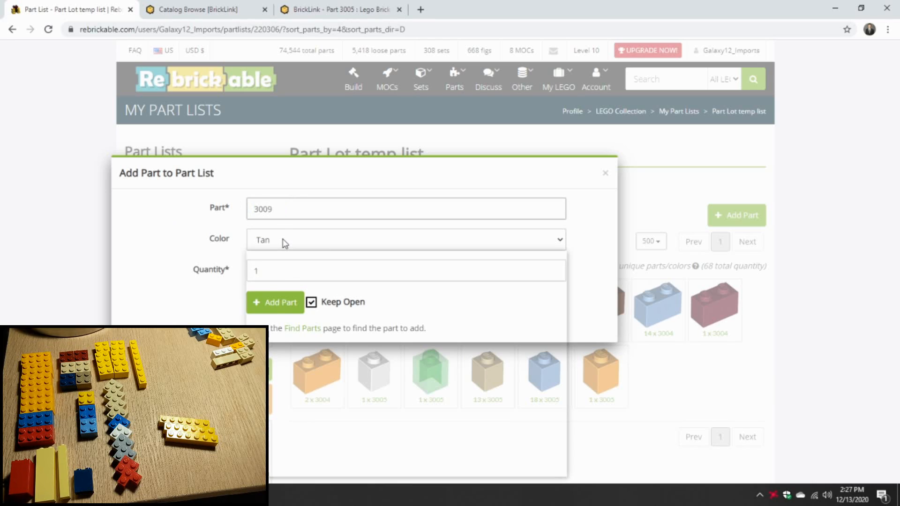
- Set the 1 x 6 brick's color to Yellow and its quantity to 3, and add it to the part list
click(284, 240)
key(y)
scroll(294, 326, up, 1)
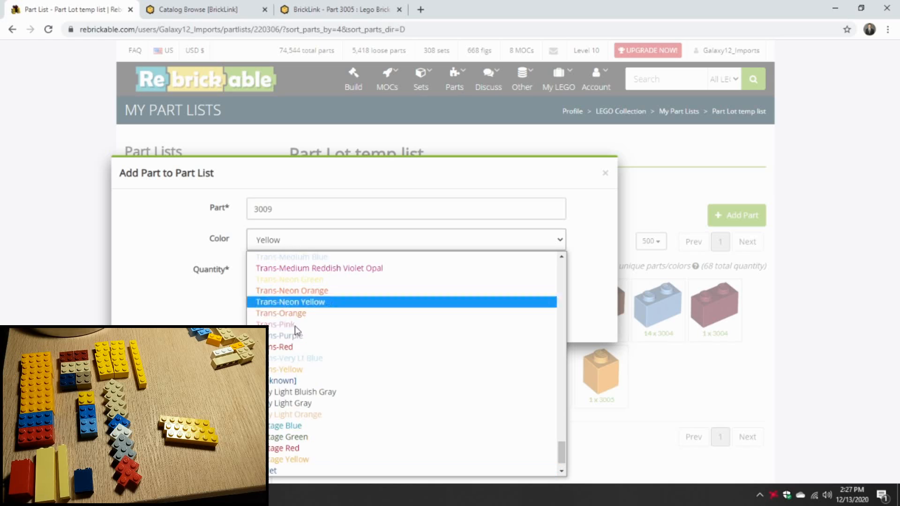
scroll(296, 333, down, 1)
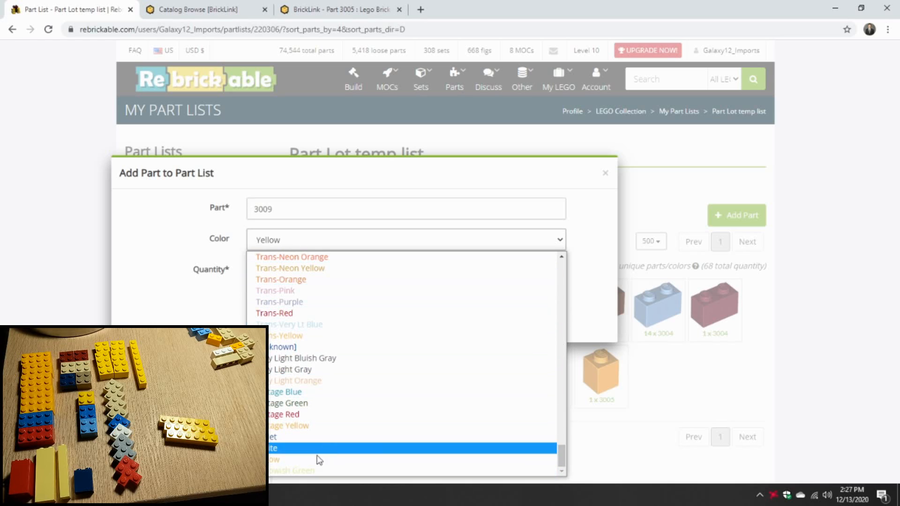
click(320, 459)
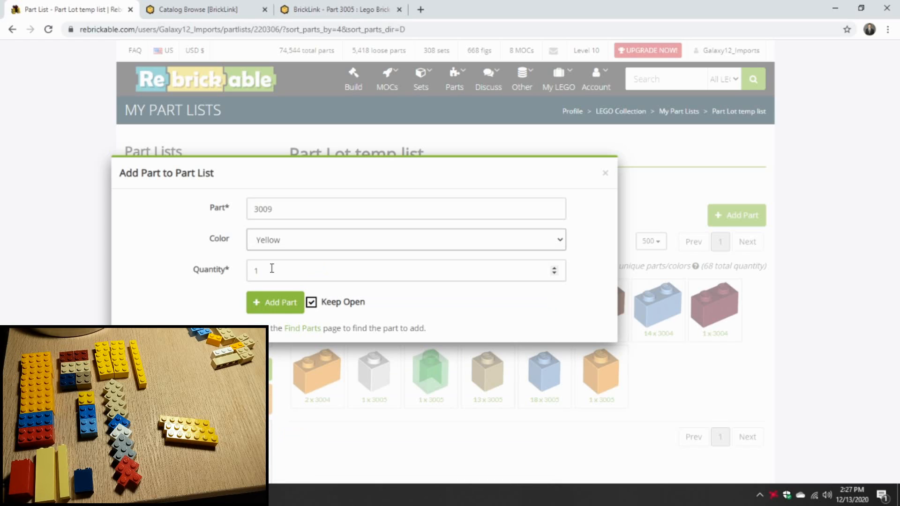
key(Tab)
text(3)
click(285, 302)
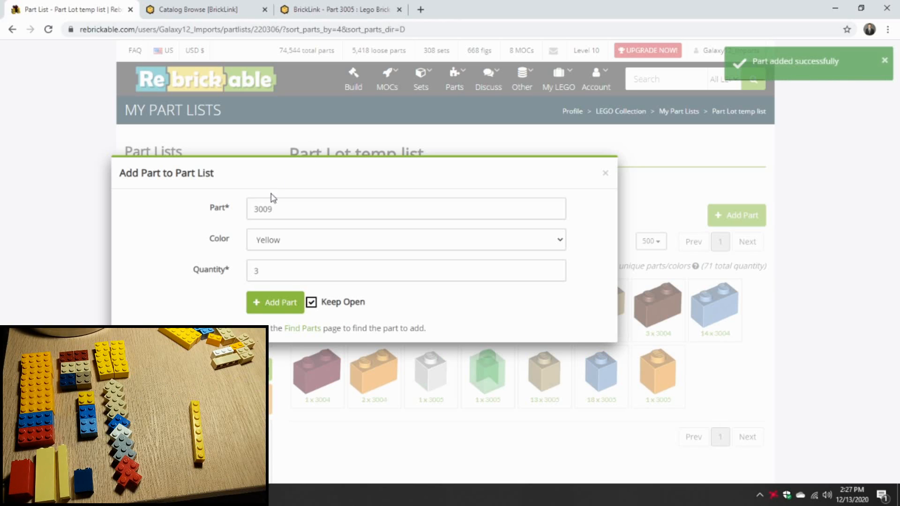
- Add 1 of part 3008 (Brick 1 x 8) in Yellow to the part list
click(277, 209)
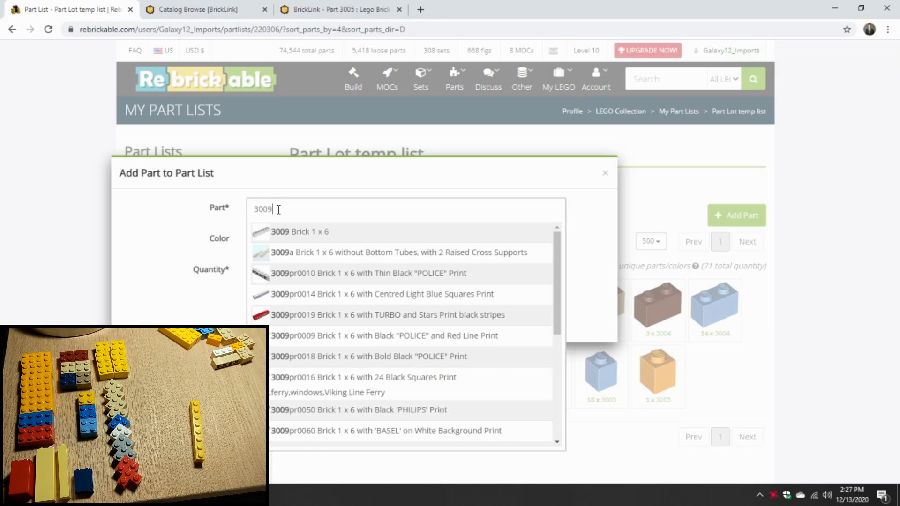
key(BackSpace)
text(8)
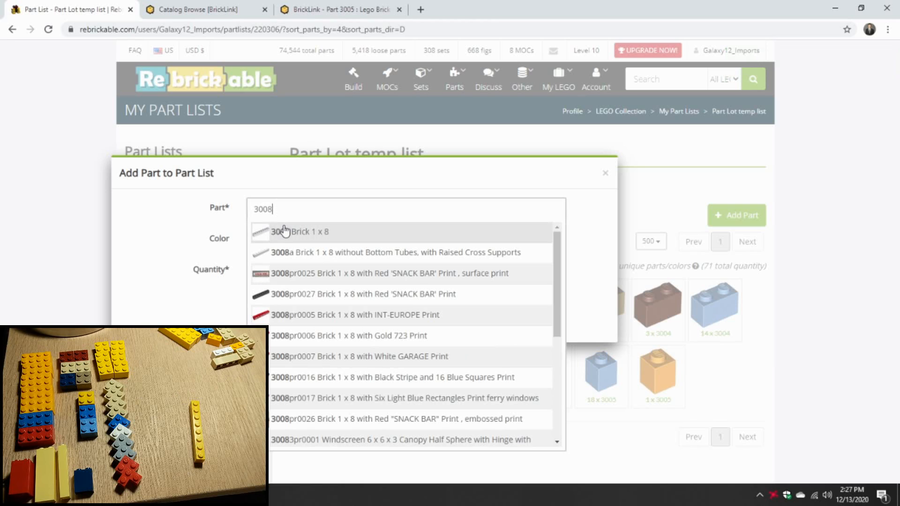
click(299, 235)
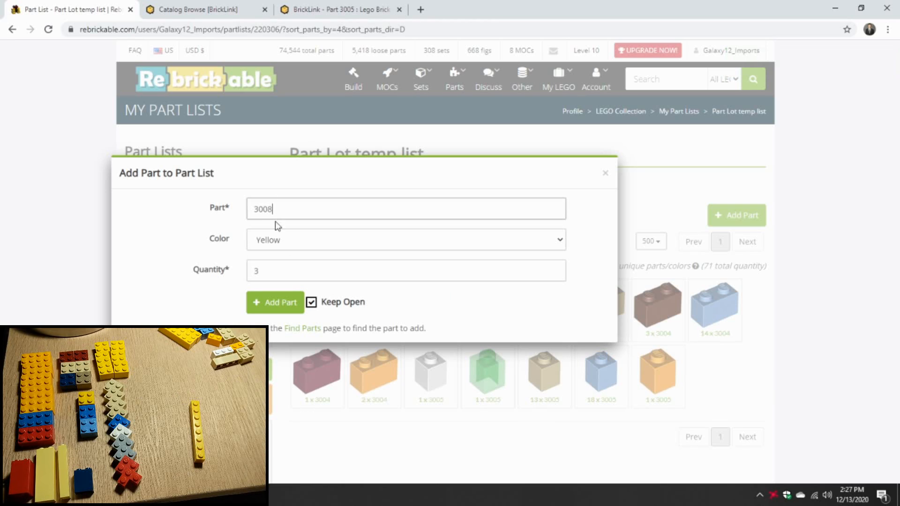
double_click(258, 271)
text(1)
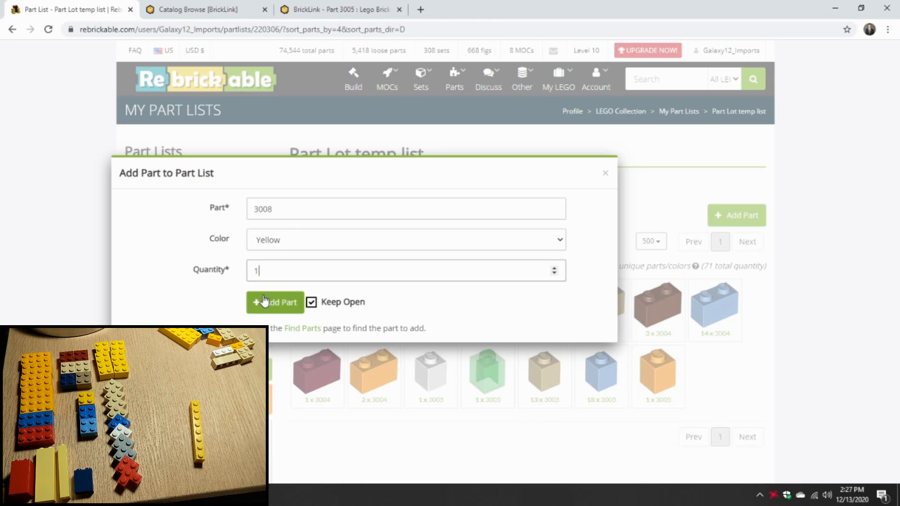
click(265, 300)
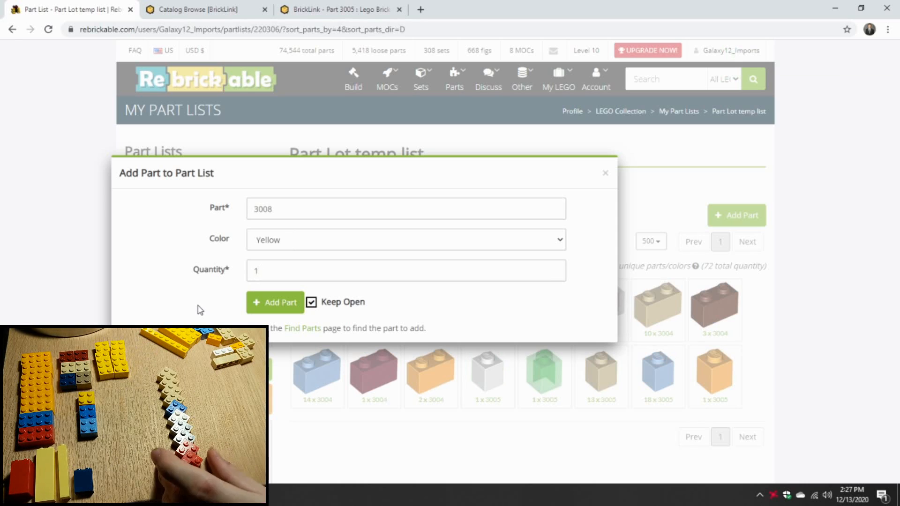
- Search the parts for "2x2 corner brick" and add 4 of part 2357 in Tan to the part list
drag(285, 209, 224, 209)
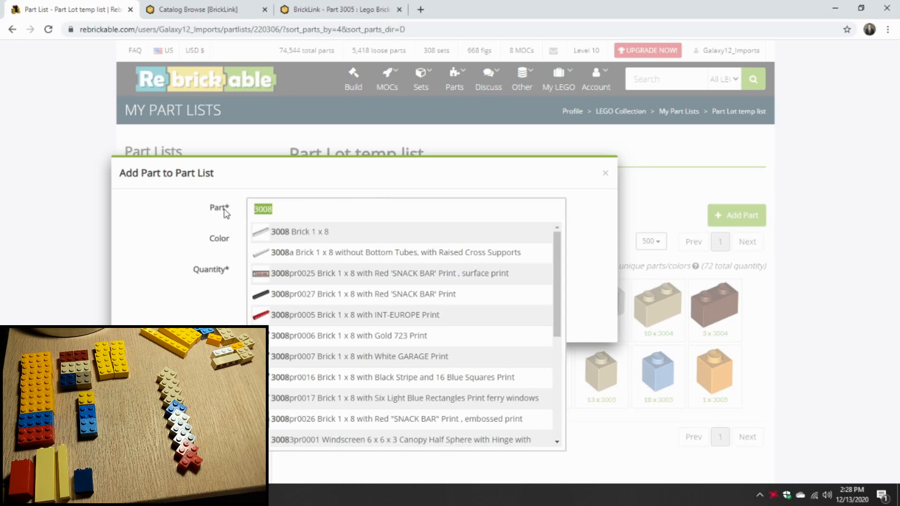
text(2x2 corner)
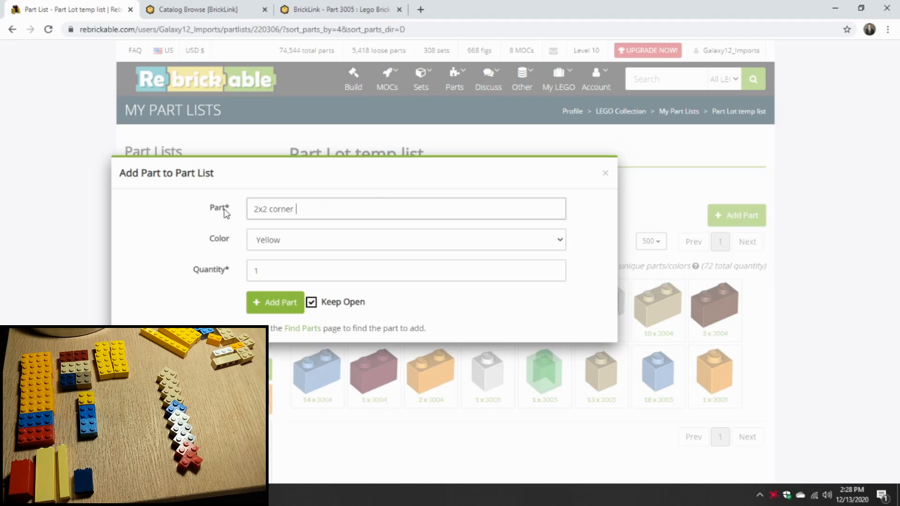
text( brick)
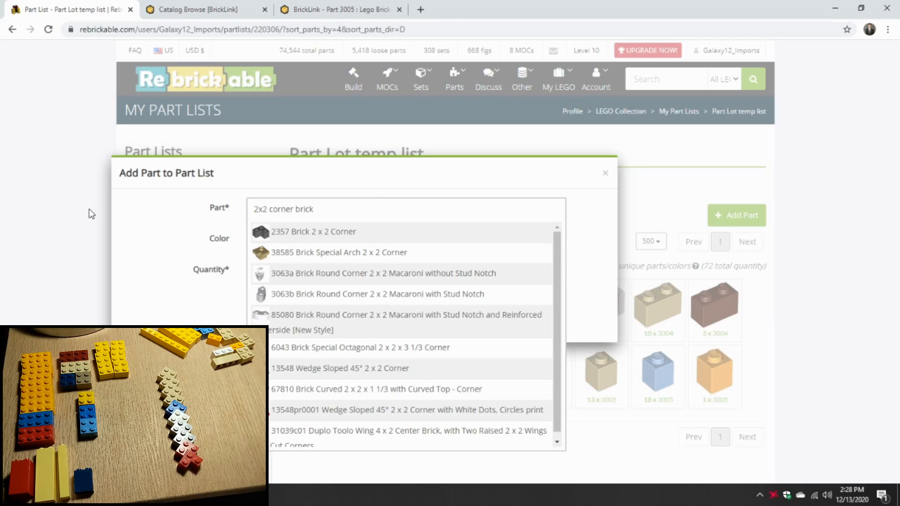
click(304, 234)
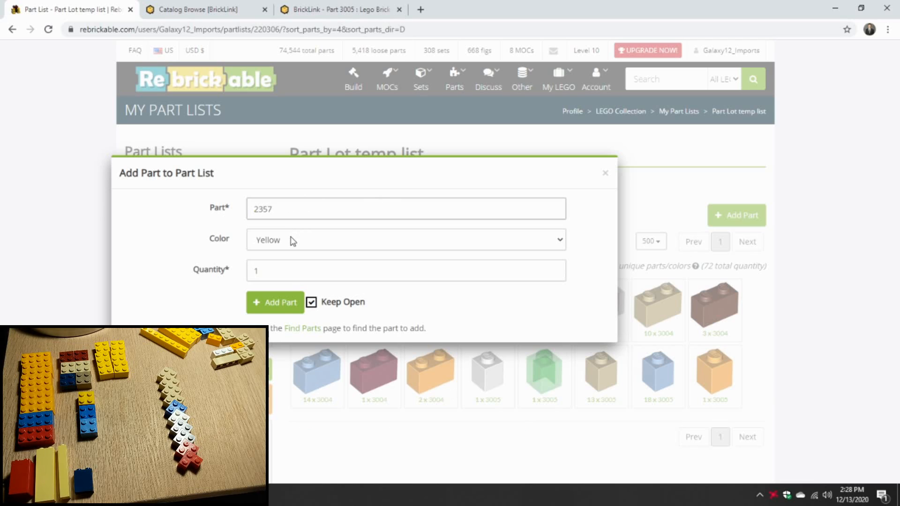
click(293, 241)
text(tan)
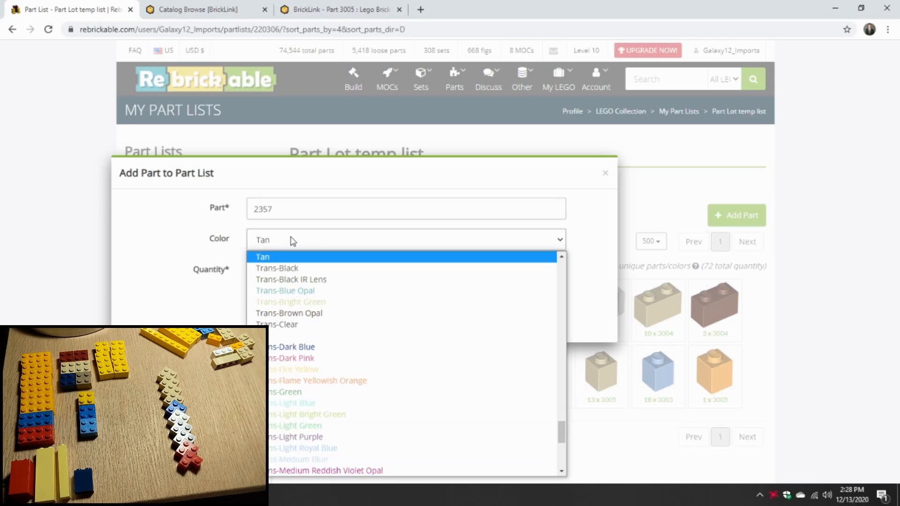
key(Return)
key(Tab)
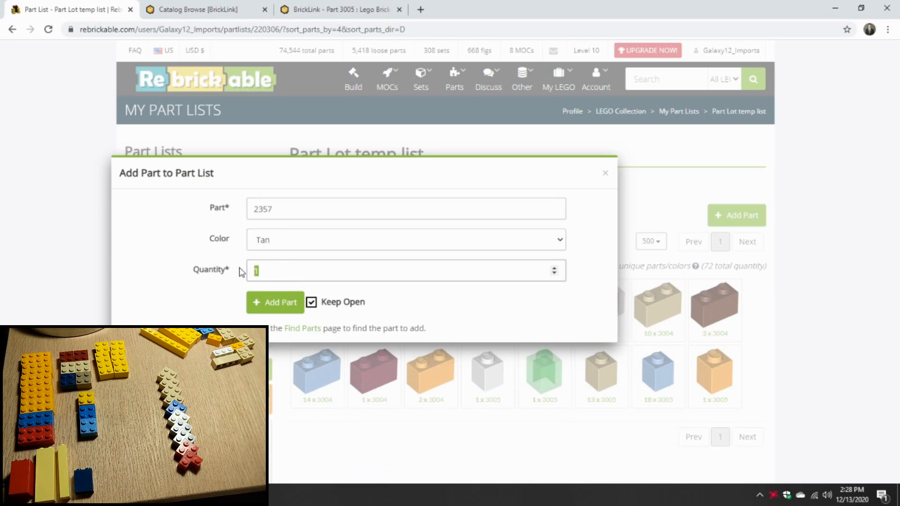
click(272, 303)
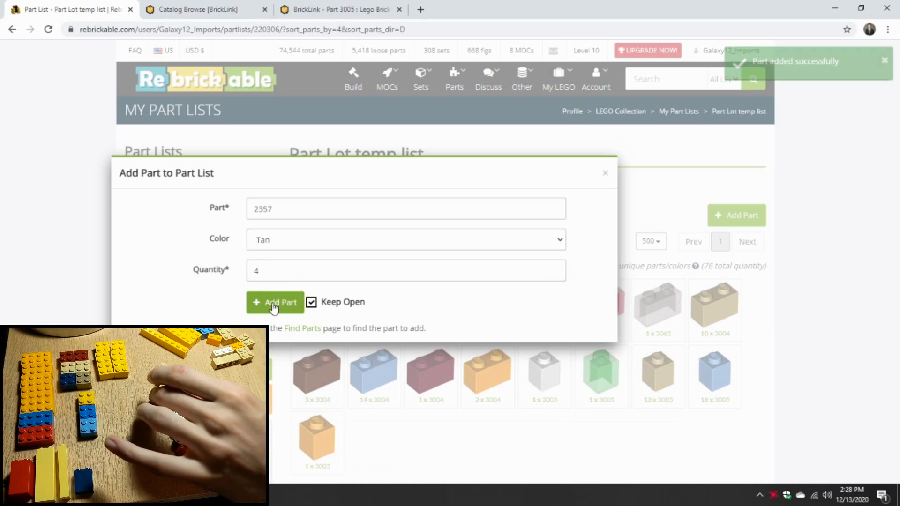
- Add 1 of part 2357 (Brick 2 x 2 Corner) in Blue to the part list
click(314, 241)
text(blue)
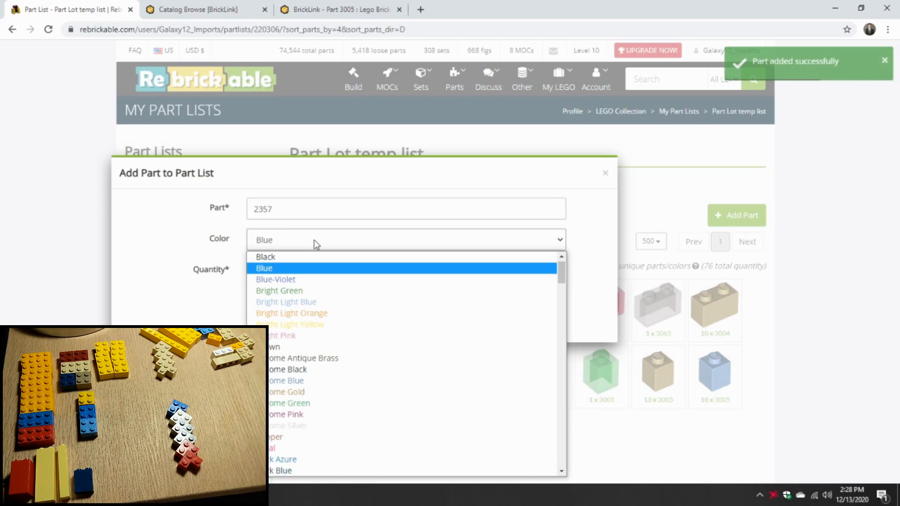
key(Return)
key(Tab)
text(4)
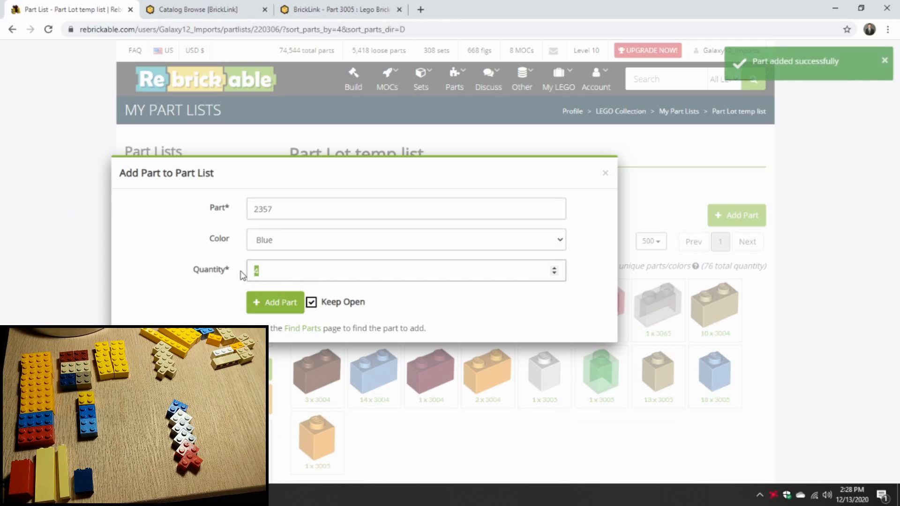
click(272, 304)
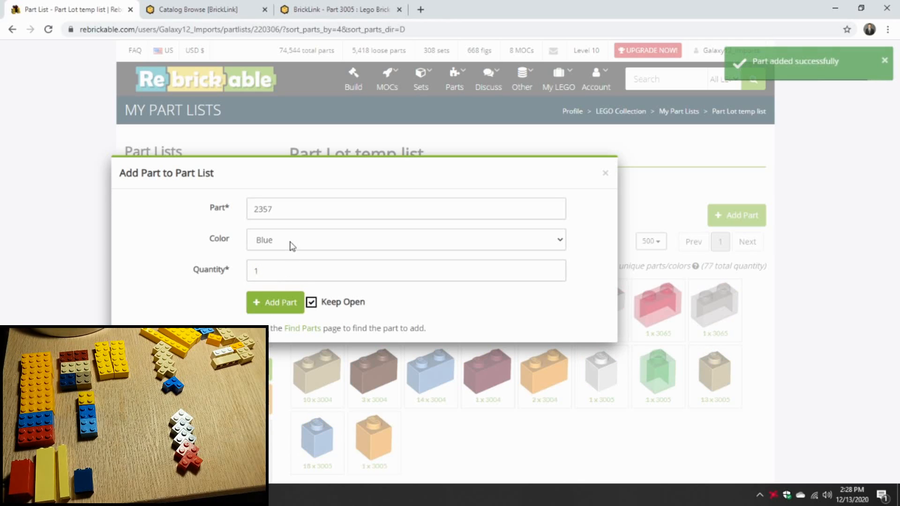
- Add 1 of corner brick 2357 in White to the part list
click(291, 241)
text(white)
key(Return)
click(262, 303)
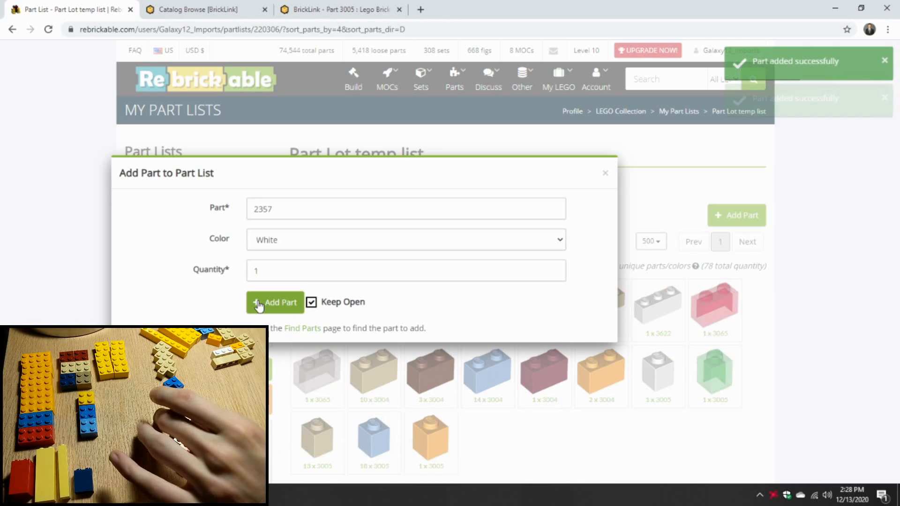
- Add 2 of corner brick 2357 in Light Bluish Gray to the part list
click(291, 248)
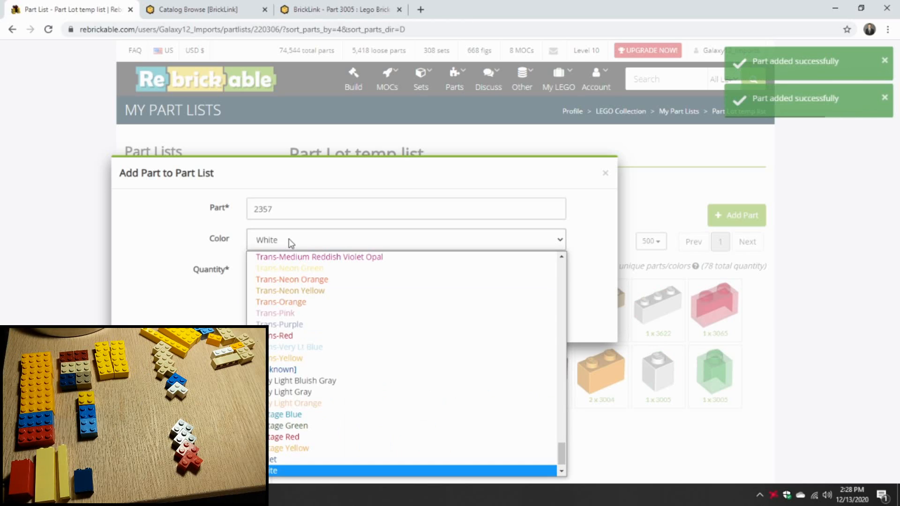
text(li)
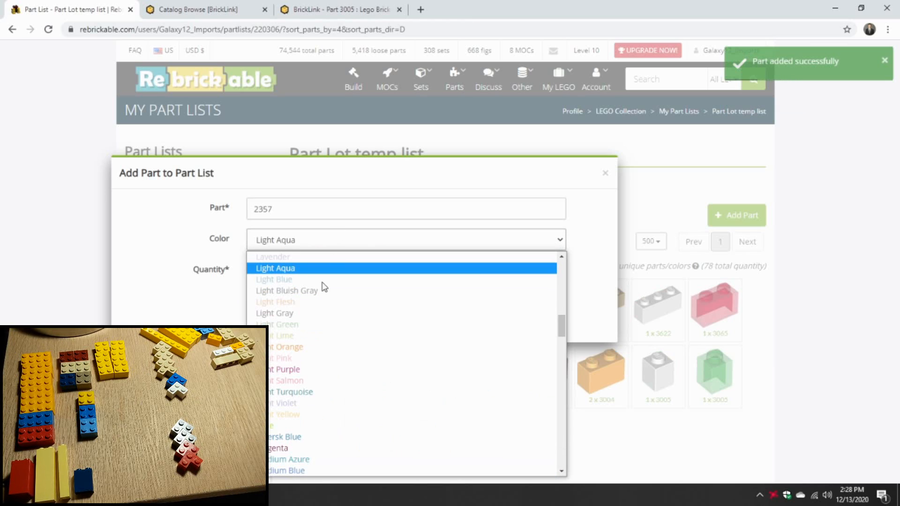
click(324, 289)
key(Tab)
text(2)
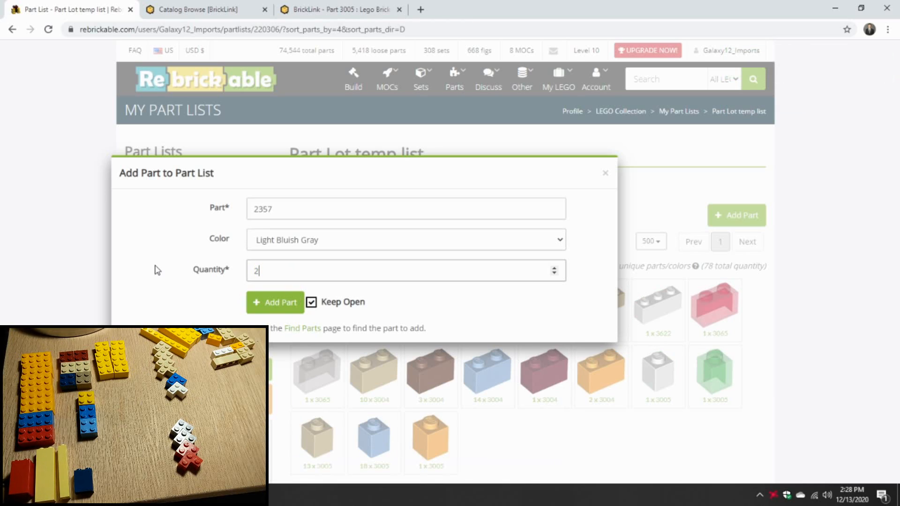
click(255, 312)
- Add 2 of corner brick 2357 in Red to the part list
click(292, 249)
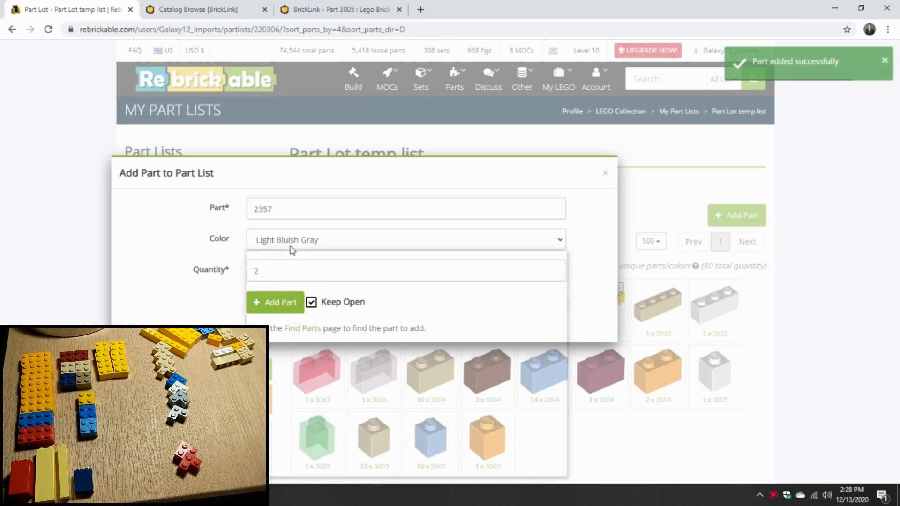
text(r)
key(Return)
click(271, 303)
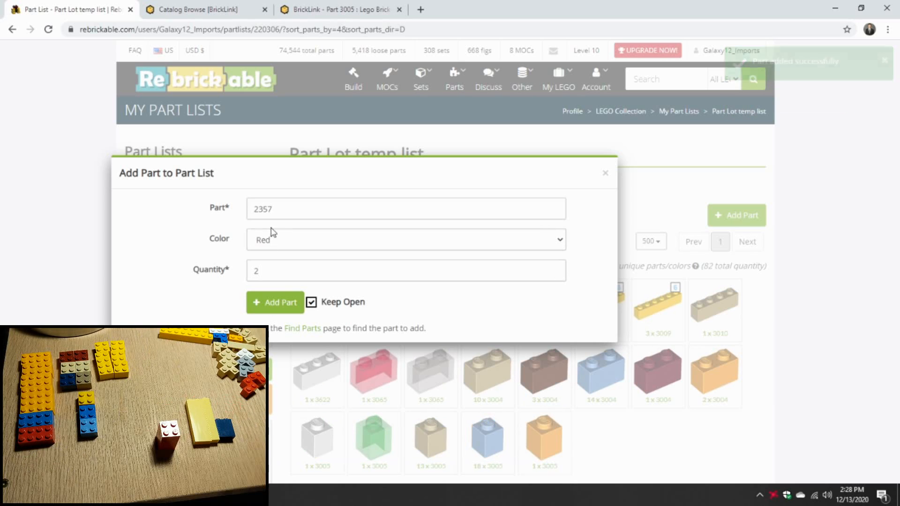
- Search the parts for "2x2x3" and add 1 of part 30145 (Brick 2 x 2 x 3) in Red to the part list
double_click(247, 209)
text(2x2x)
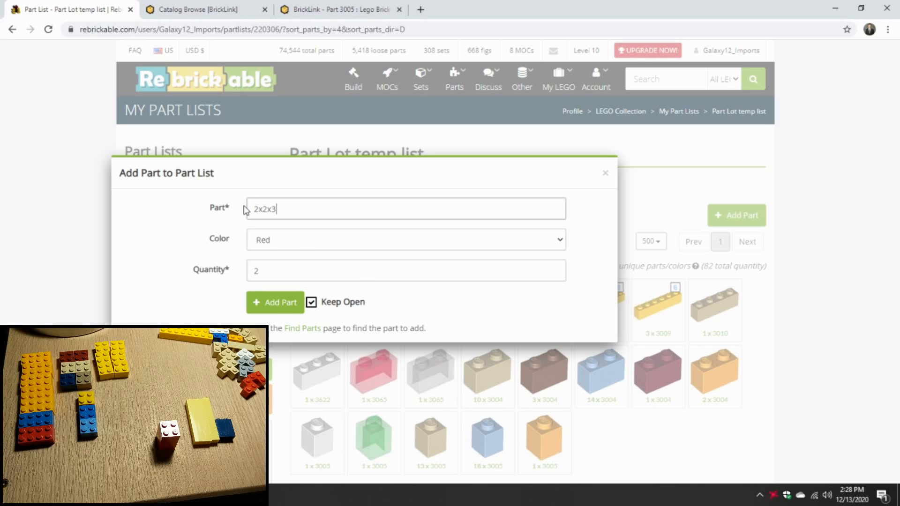
text(3)
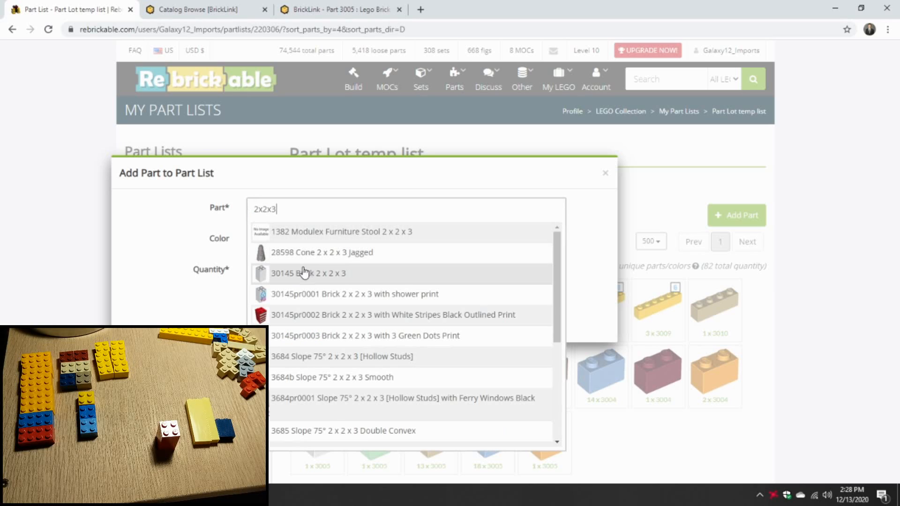
click(291, 275)
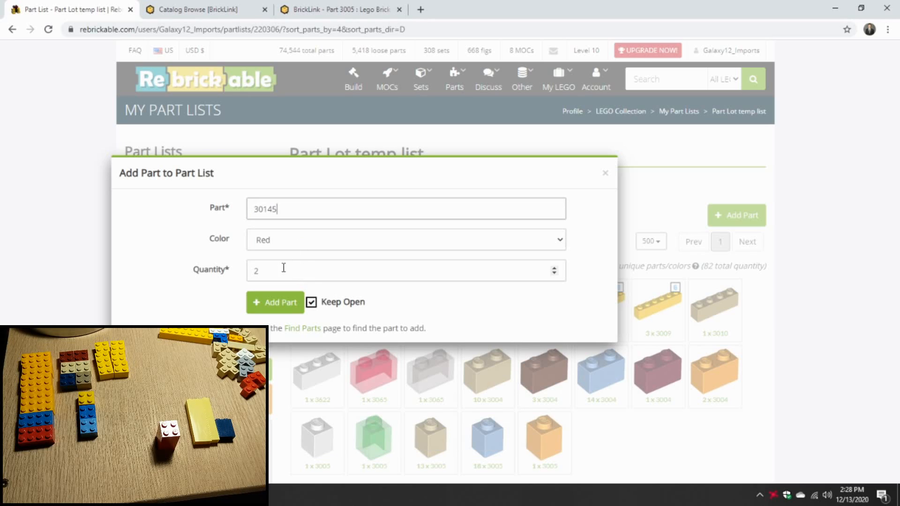
click(284, 268)
key(BackSpace)
text(1)
click(260, 302)
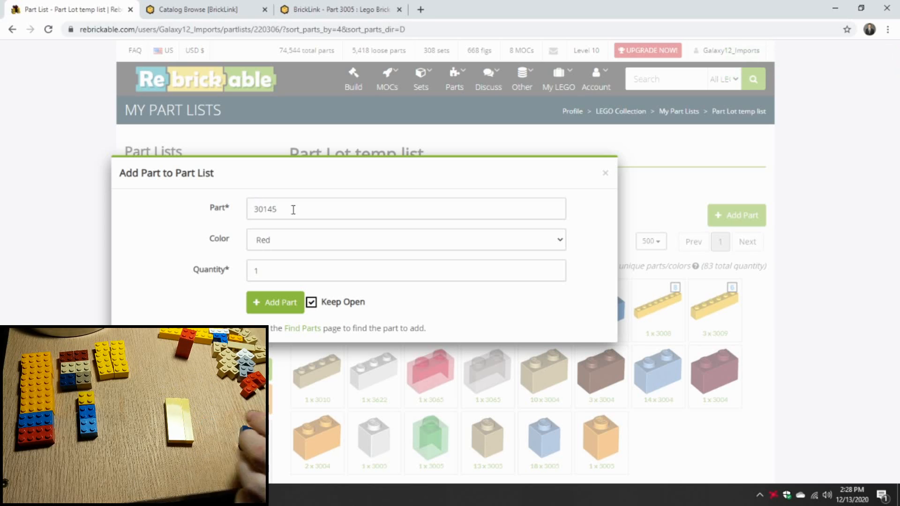
- Search the parts for "1x2x2" and look through the matches for the plain Brick 1 x 2 x 2 variants
drag(288, 209, 246, 223)
text(1x)
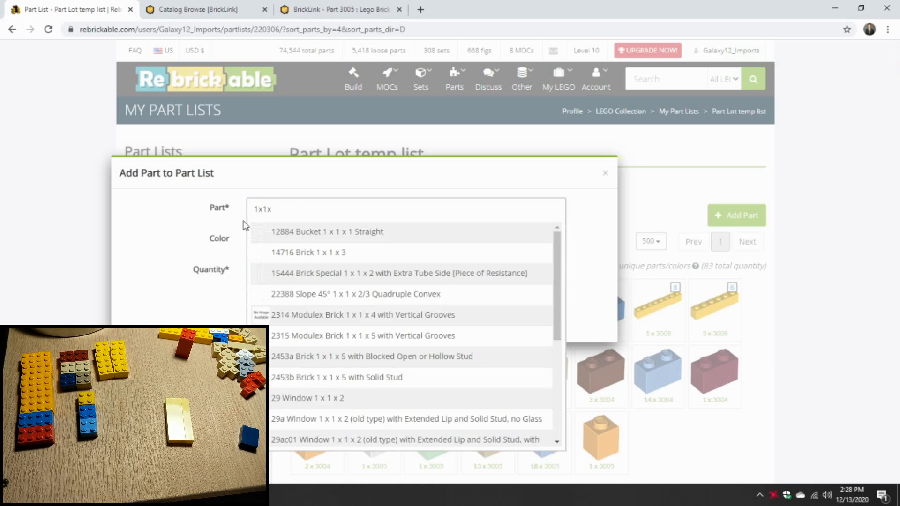
text(2x2)
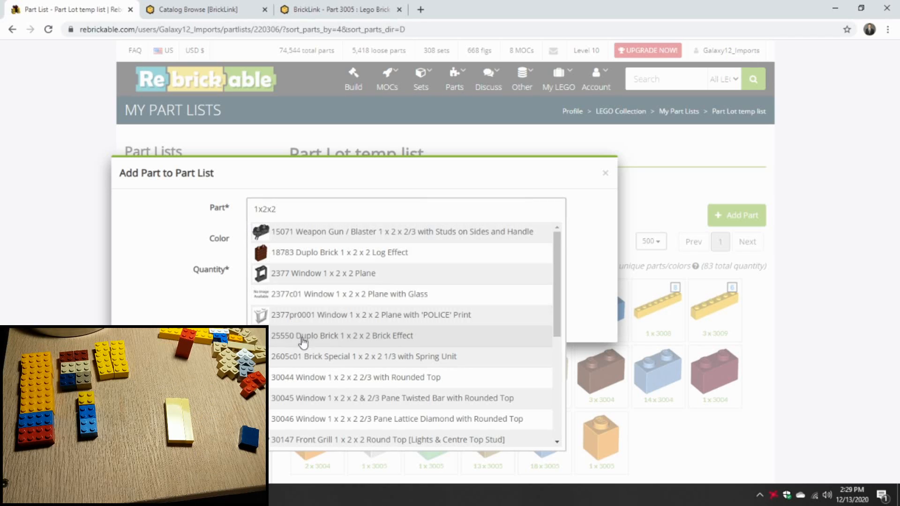
scroll(295, 294, down, 5)
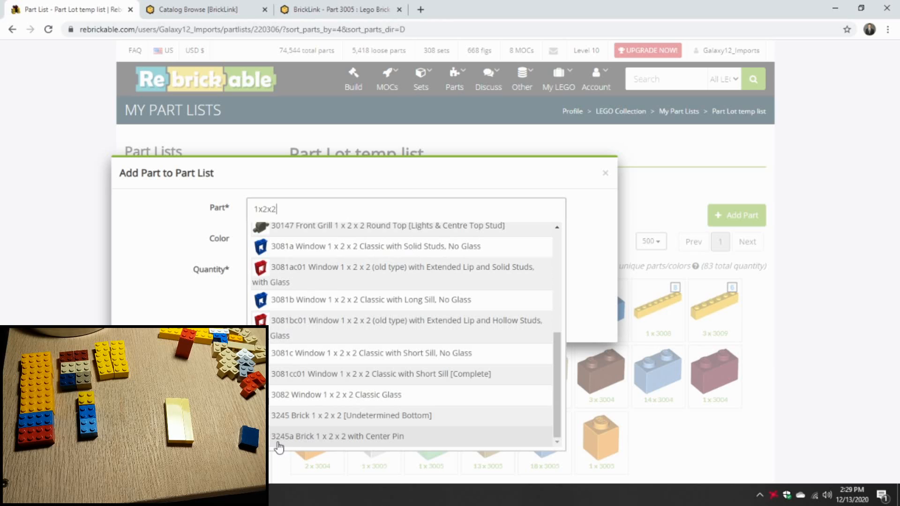
scroll(287, 356, up, 5)
- Add 1 of part 3245c (Brick 1 x 2 x 2 with Inside Stud Holder) in Dark Blue to the part list
drag(283, 210, 242, 209)
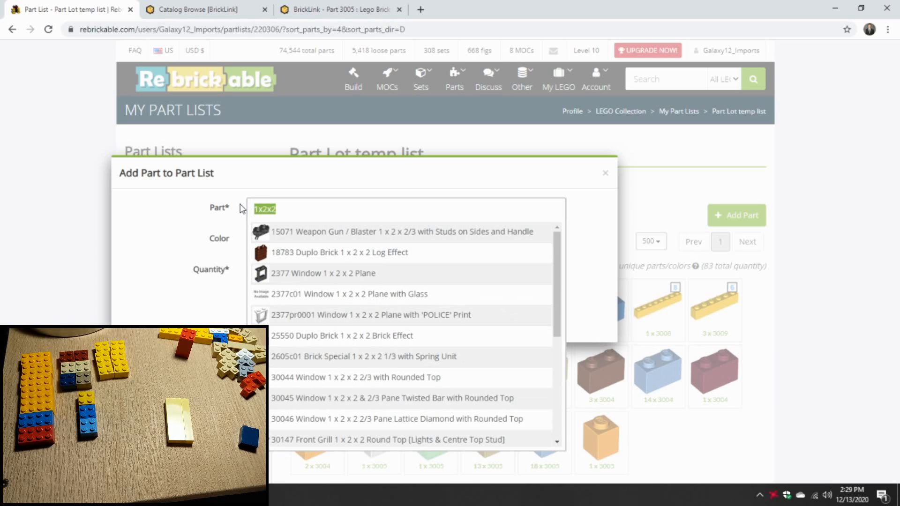
text(3245)
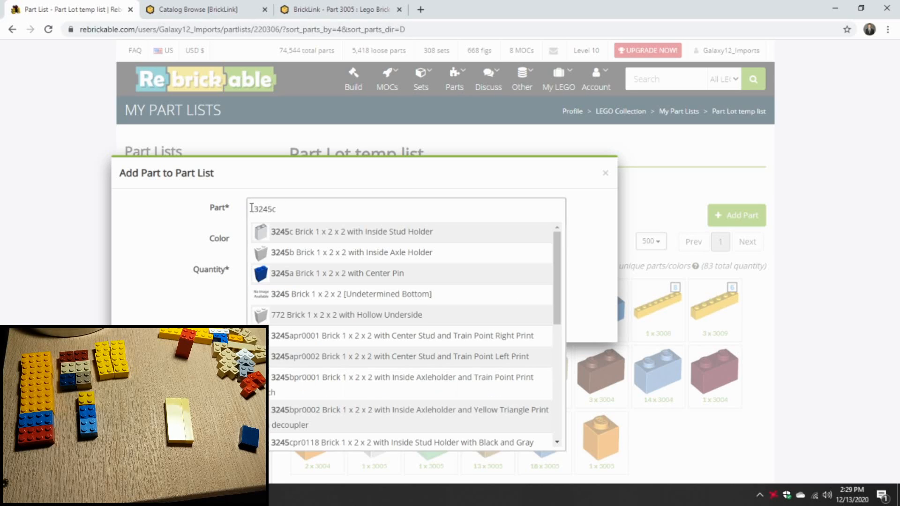
text(c)
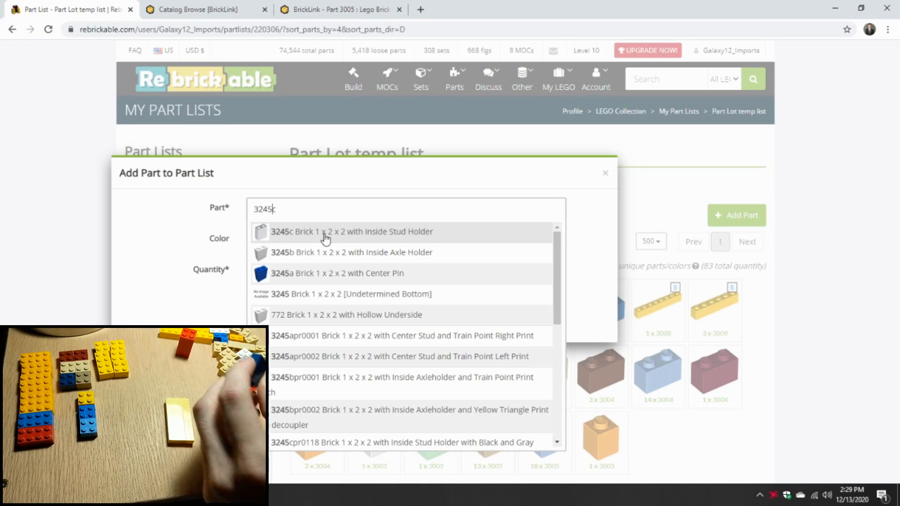
click(296, 237)
click(283, 242)
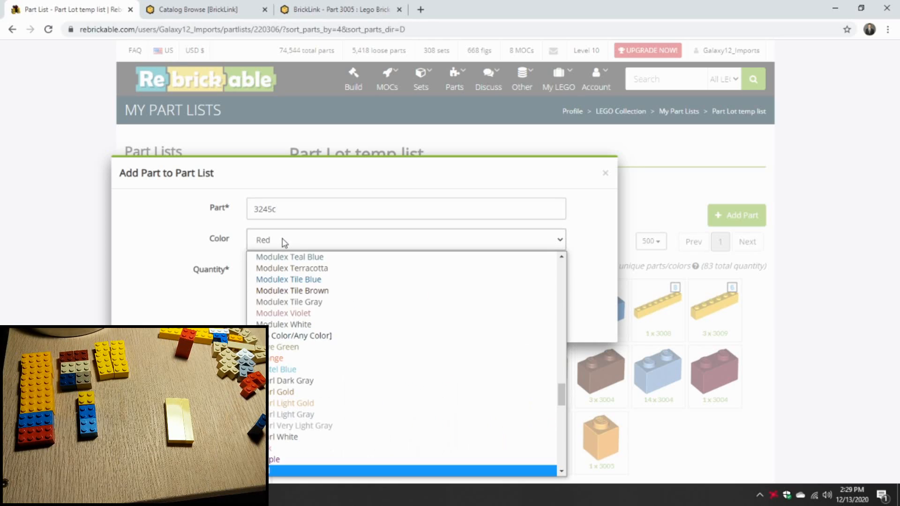
key(d)
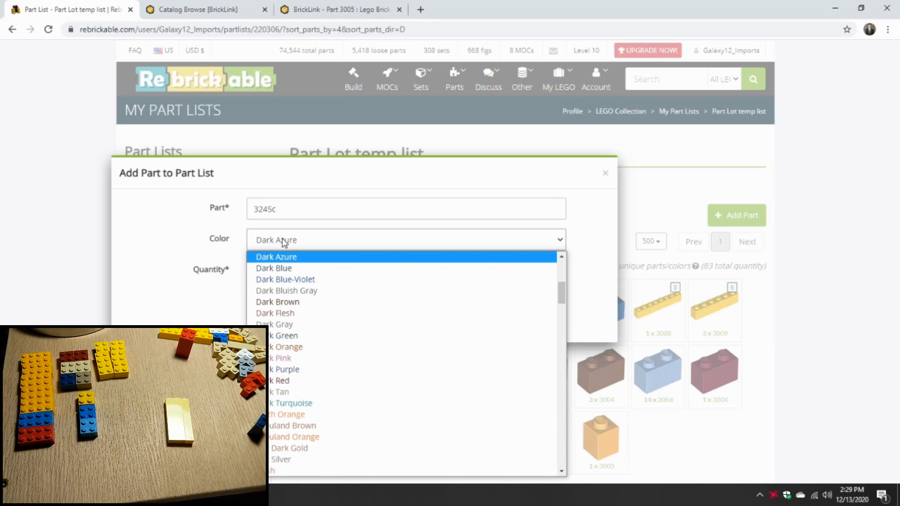
click(274, 268)
click(255, 310)
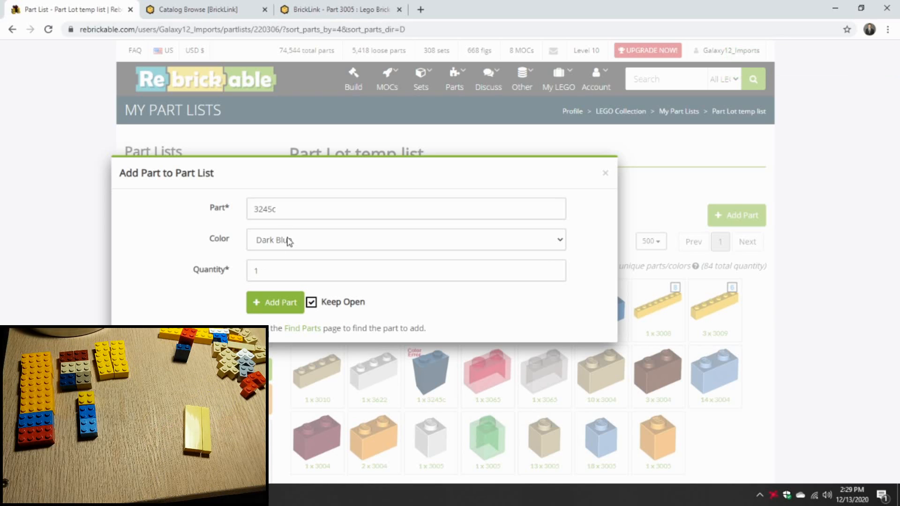
- Search the parts for "1x2x5" and add 1 of part 2454a in Bright Light Yellow to the part list
drag(284, 211, 233, 213)
text(1x2x5)
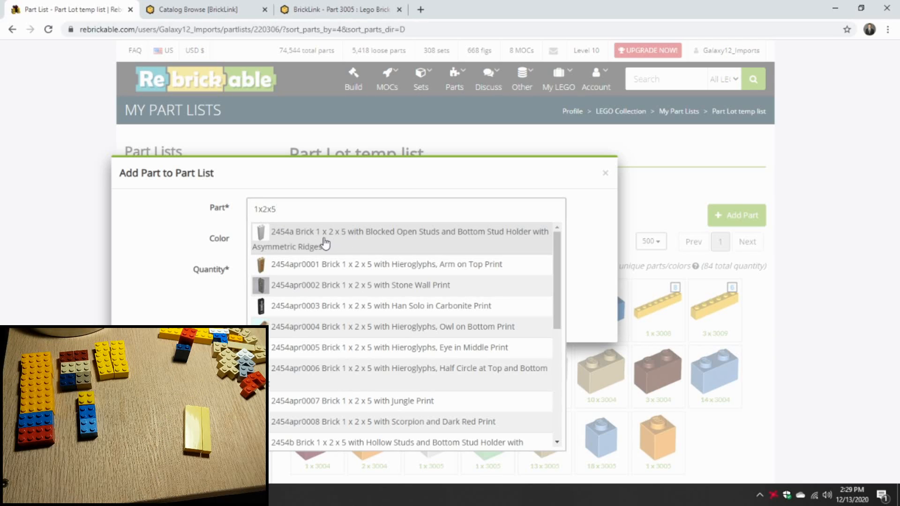
click(288, 241)
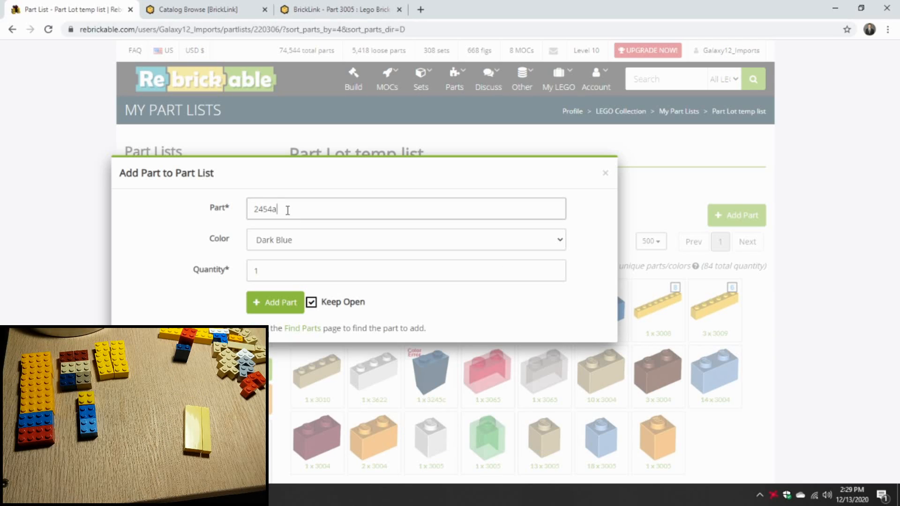
text(a)
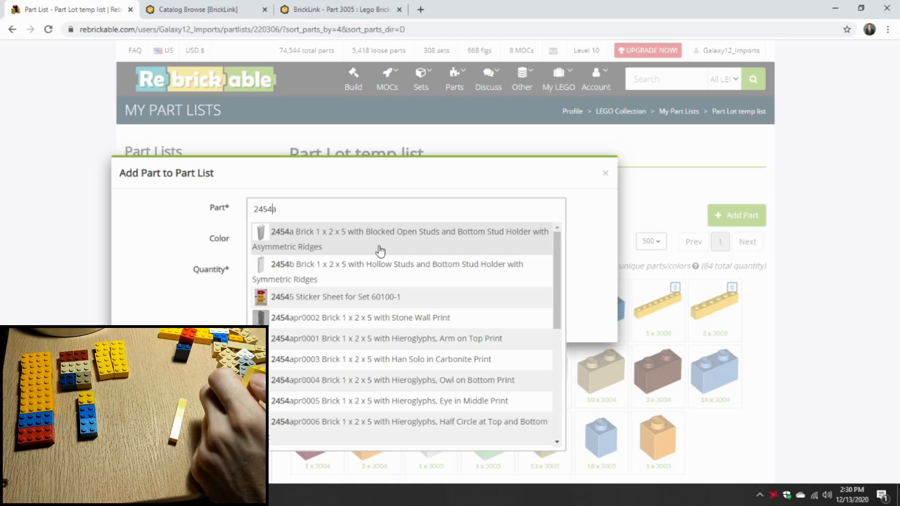
click(337, 245)
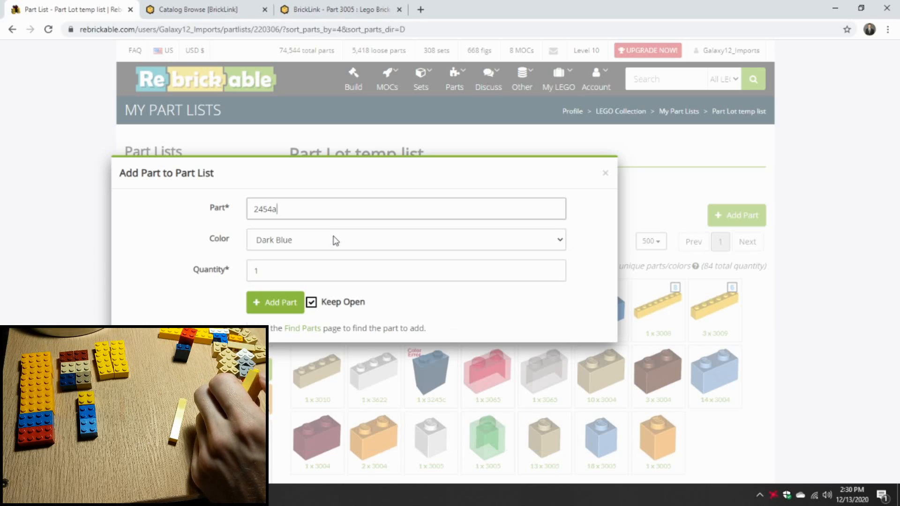
click(319, 240)
key(Up)
key(Up)
key(Up)
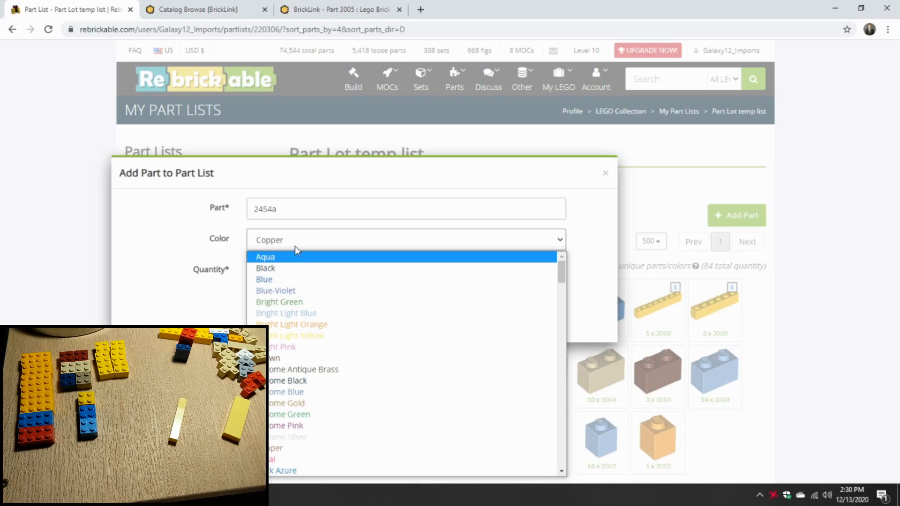
click(319, 336)
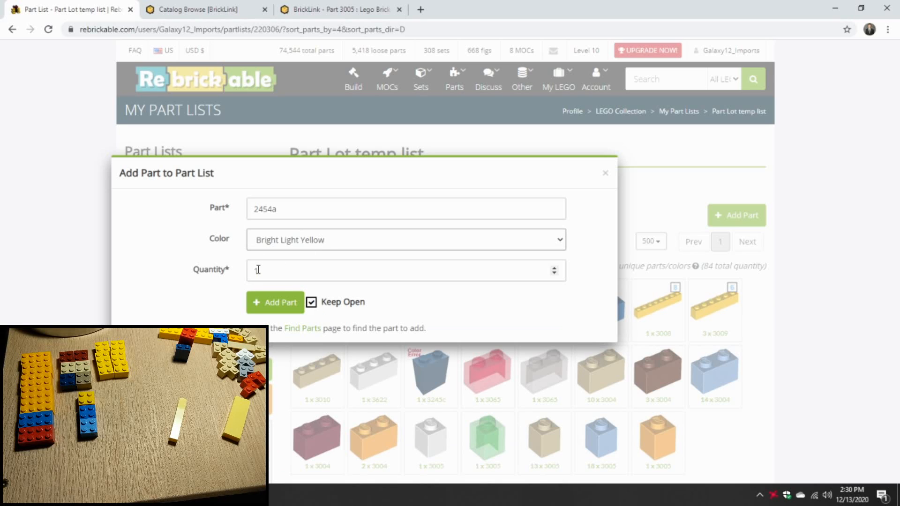
click(284, 302)
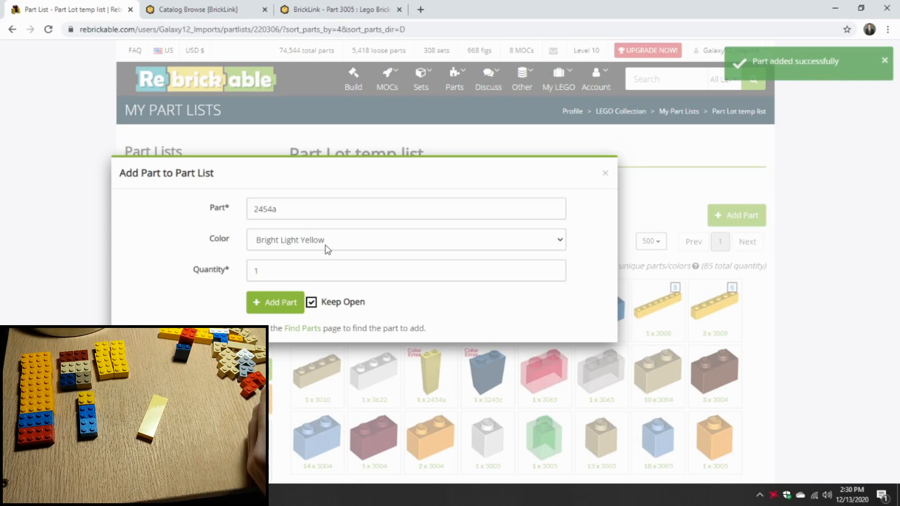
- Search the parts for "1x1x5" and add 1 of part 2453a in Bright Light Yellow to the part list
click(238, 208)
text(1x1)
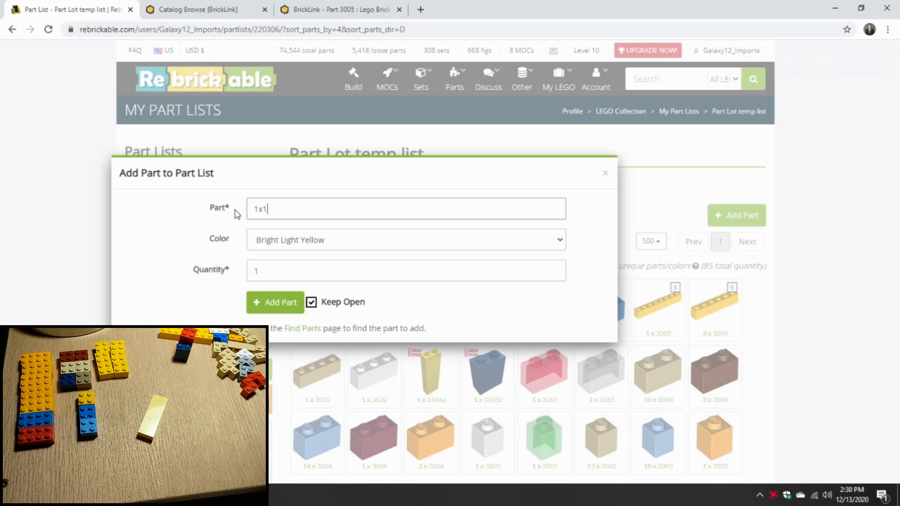
text(x5)
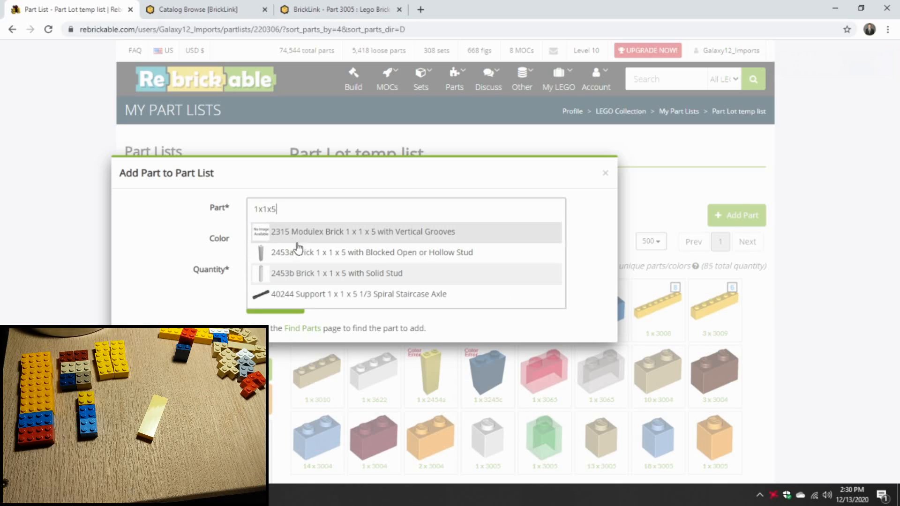
click(336, 253)
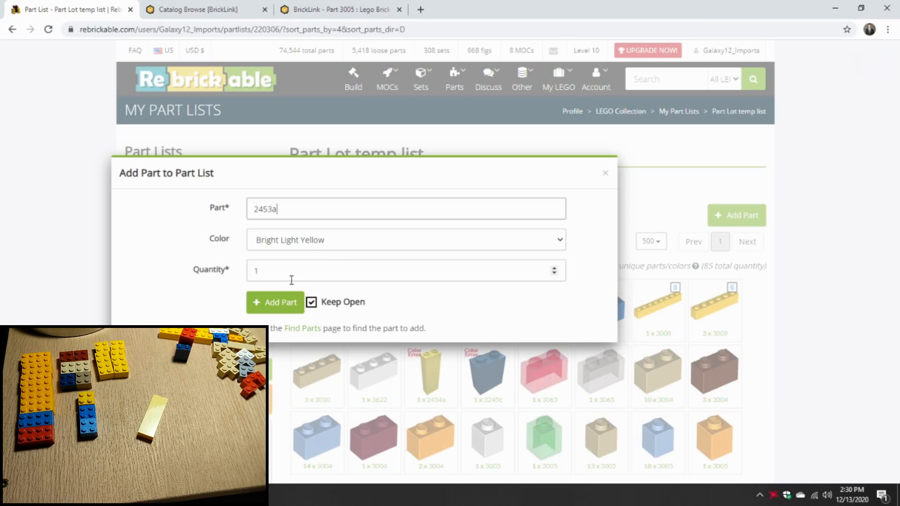
click(277, 302)
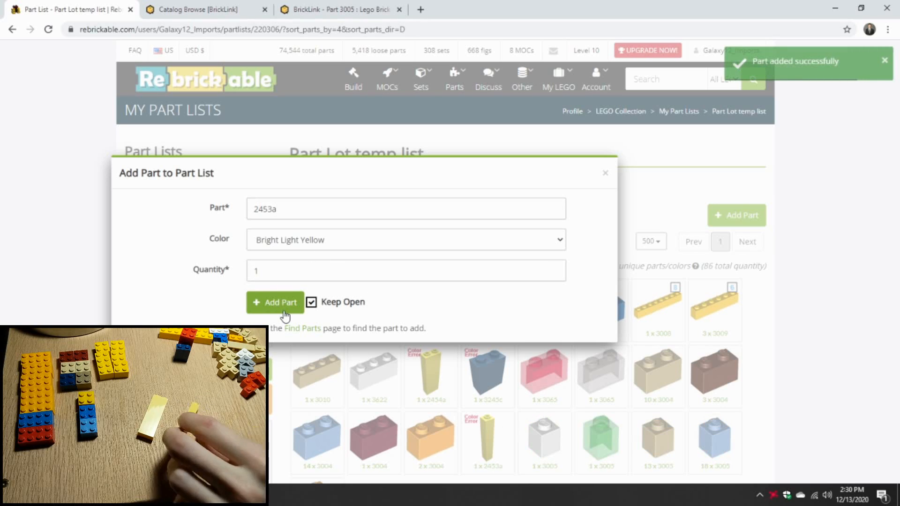
- Open the list's 2454a brick for editing and select Light Yellow as its color
click(605, 174)
scroll(503, 305, down, 2)
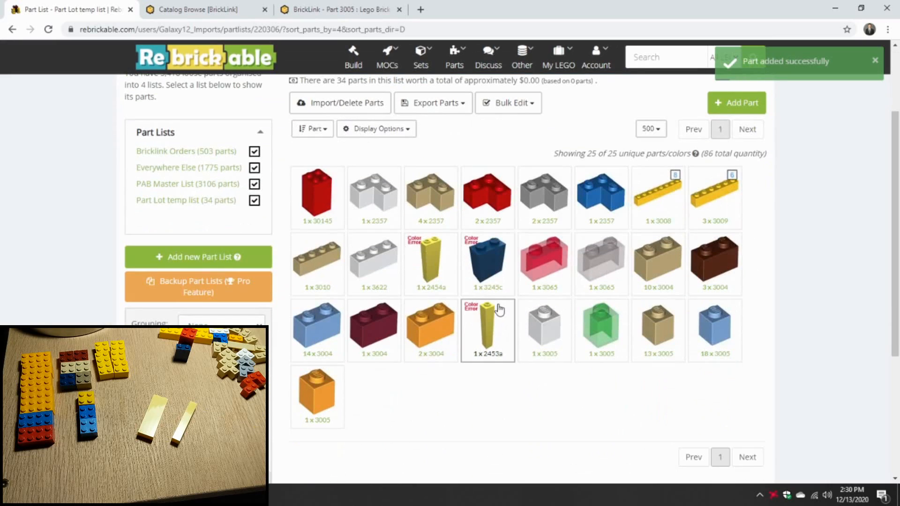
click(432, 259)
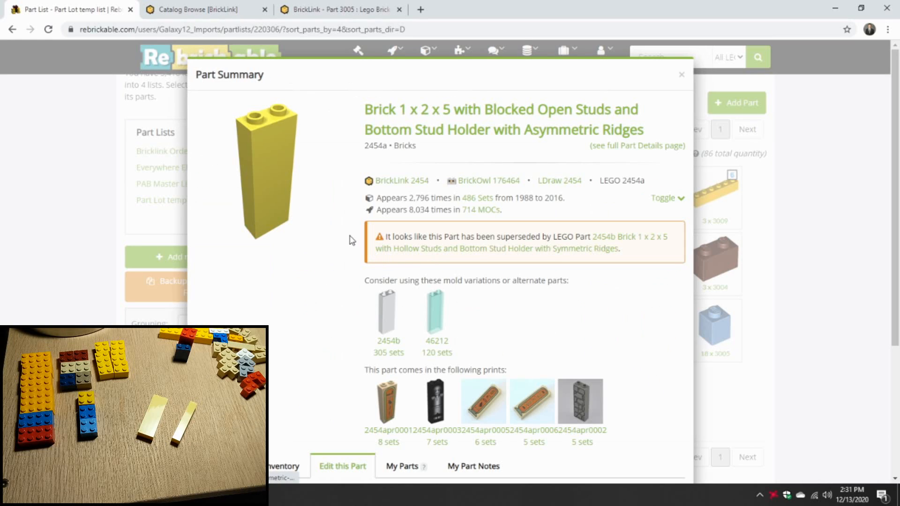
scroll(329, 251, down, 4)
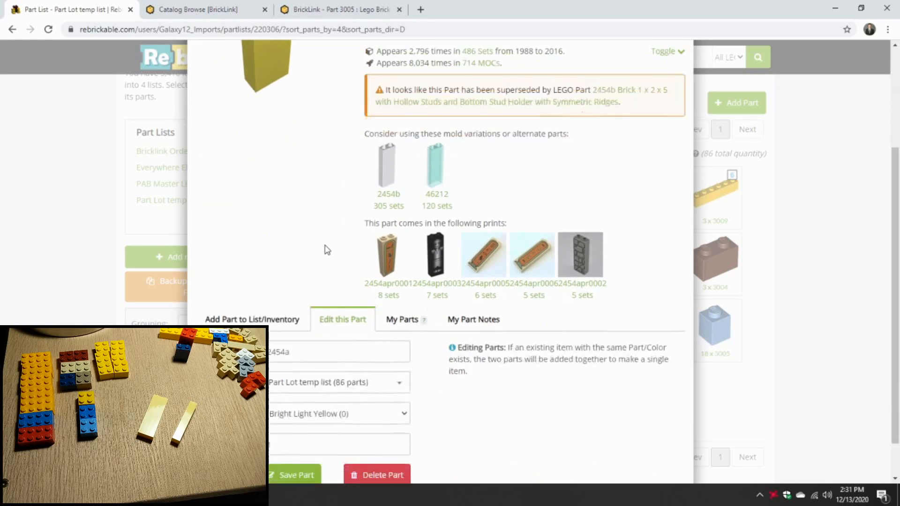
scroll(321, 243, up, 4)
scroll(318, 251, down, 4)
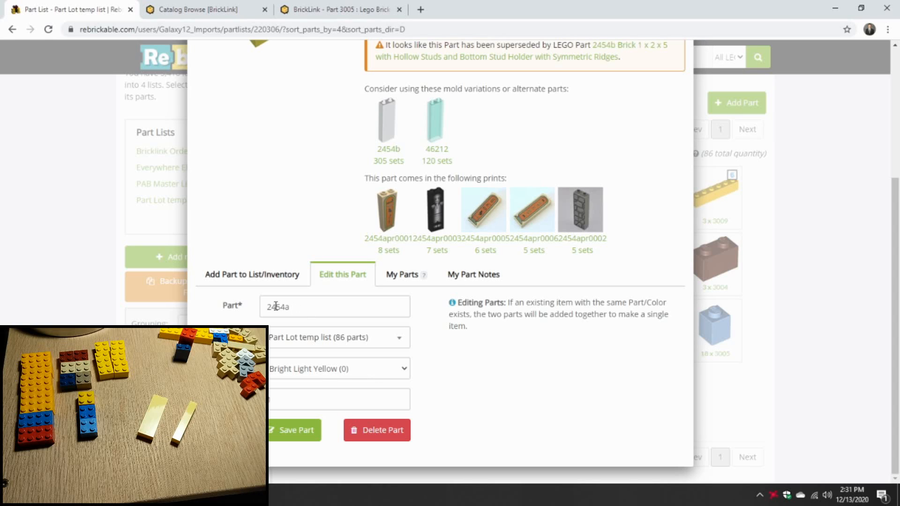
click(327, 370)
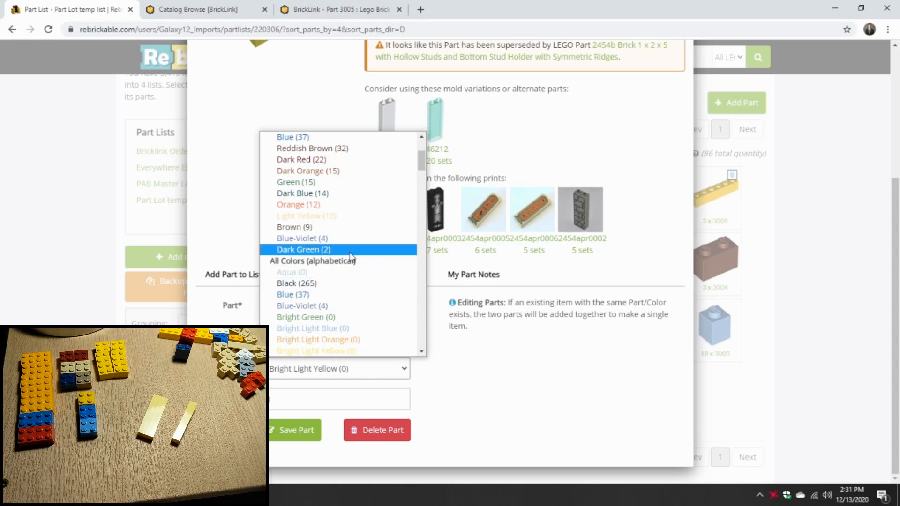
scroll(347, 248, up, 5)
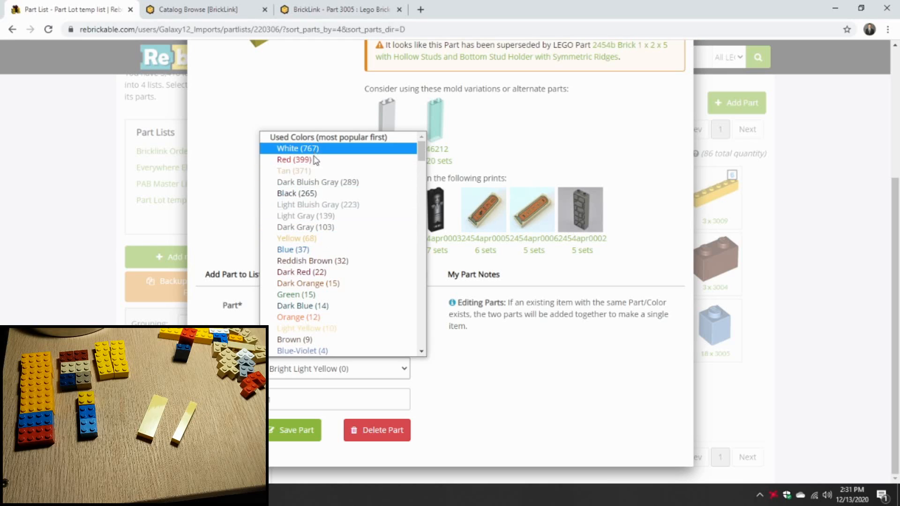
click(342, 334)
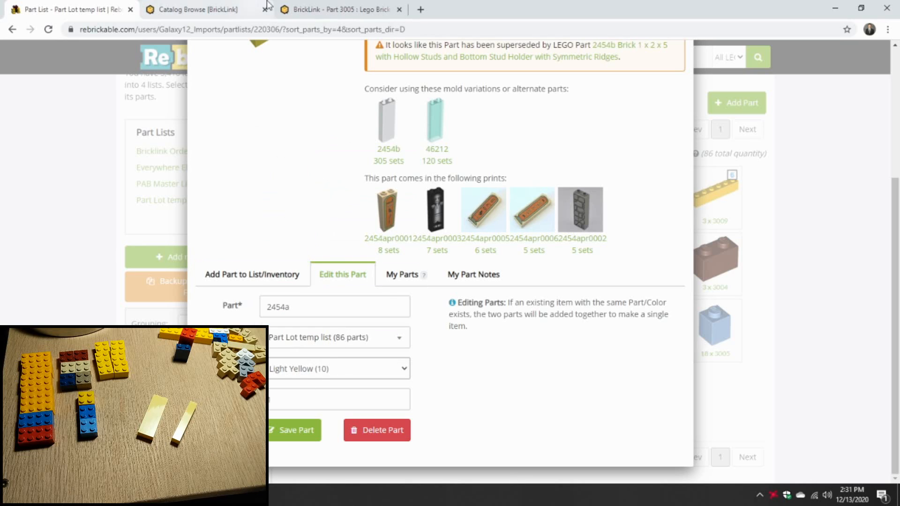
- Switch to the BrickLink catalog and filter the Brick category by the keyword "1x1x5"
click(221, 6)
scroll(362, 211, up, 9)
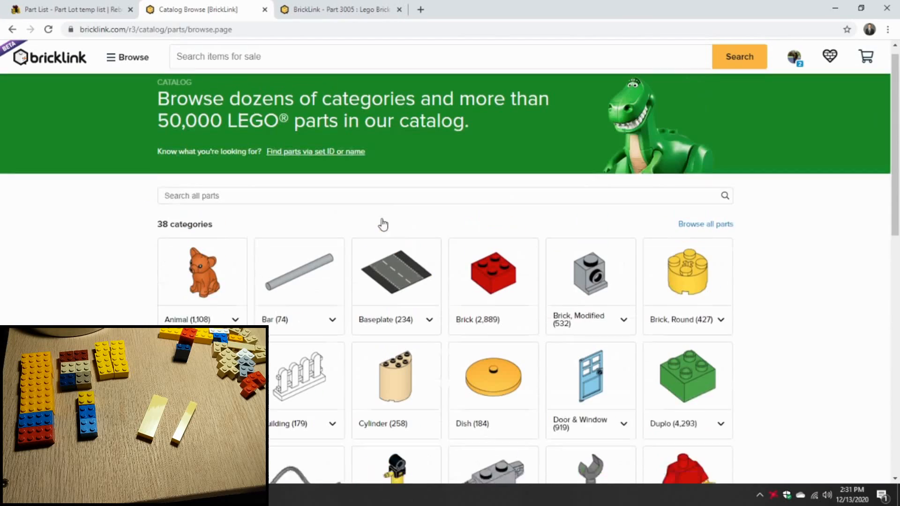
scroll(384, 225, down, 2)
click(492, 187)
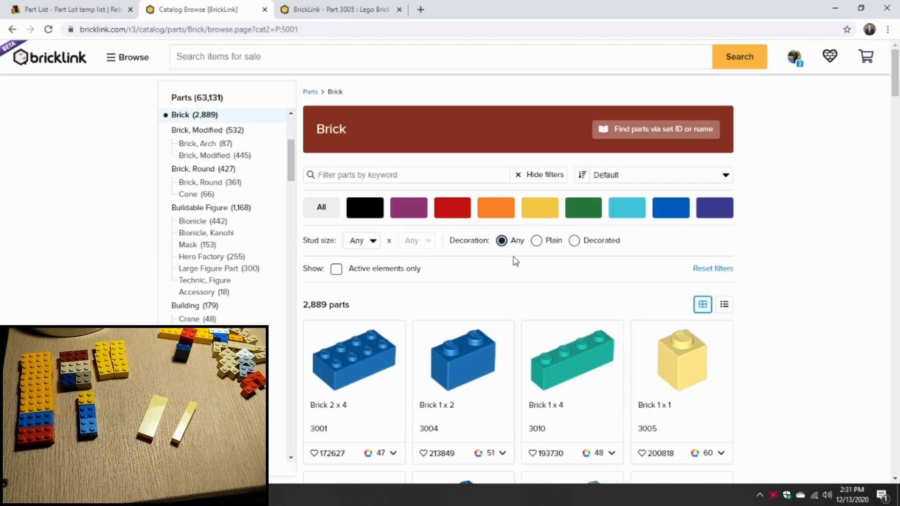
text(1x1x5)
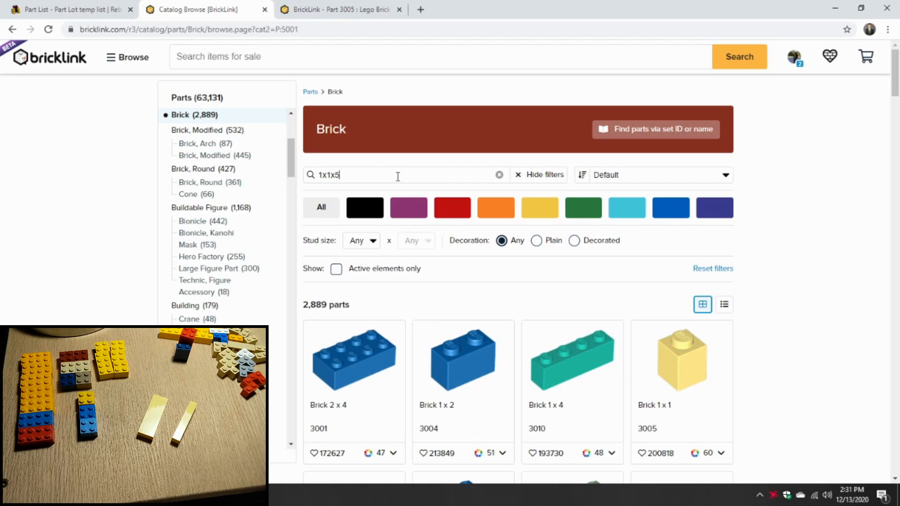
key(Return)
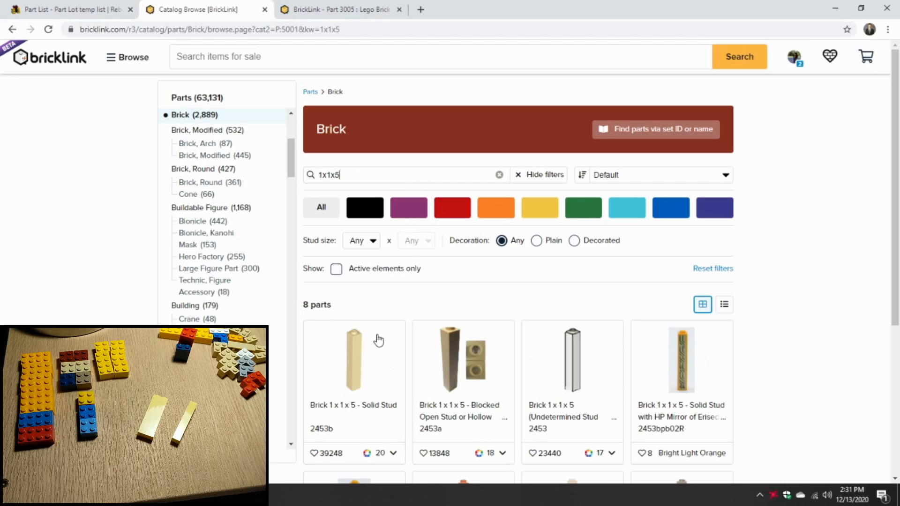
- Open part 2453a (Brick 1 x 1 x 5 - Blocked Open Stud or Hollow Stud) and examine its known colors
scroll(379, 341, down, 2)
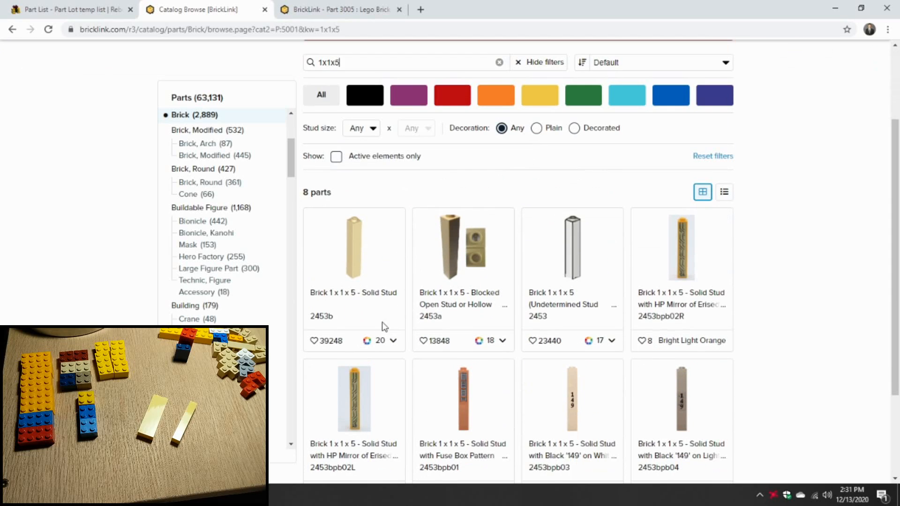
click(457, 265)
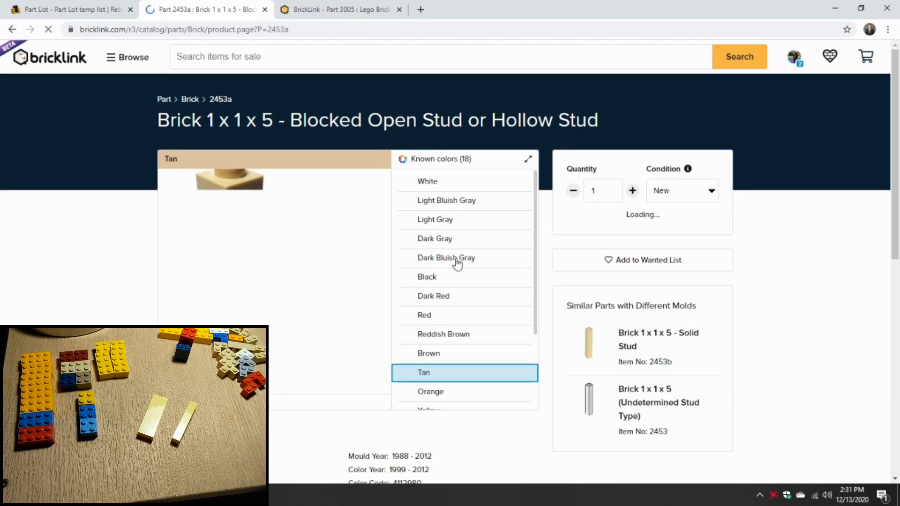
scroll(443, 347, down, 1)
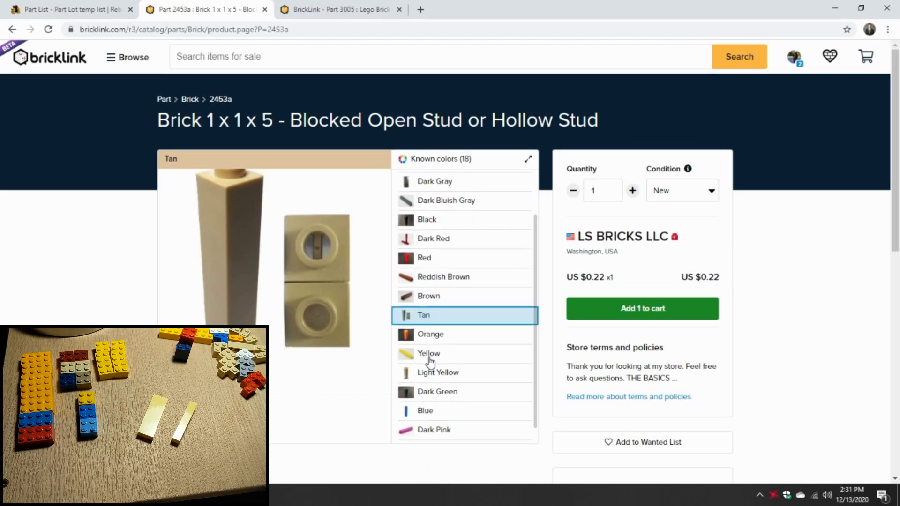
scroll(445, 389, down, 1)
scroll(434, 371, up, 2)
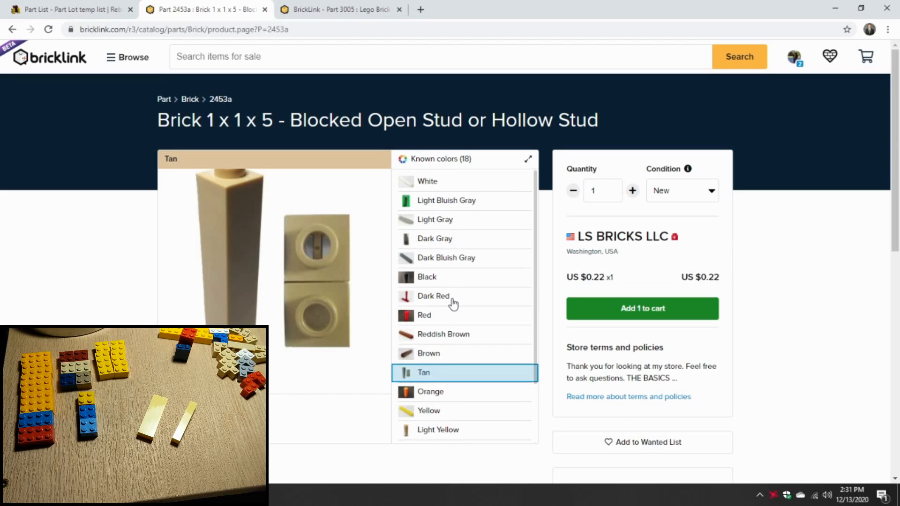
- Open part 2453b (Brick 1 x 1 x 5 - Solid Stud) in Bright Light Yellow and view the sets it appears in
scroll(435, 236, down, 1)
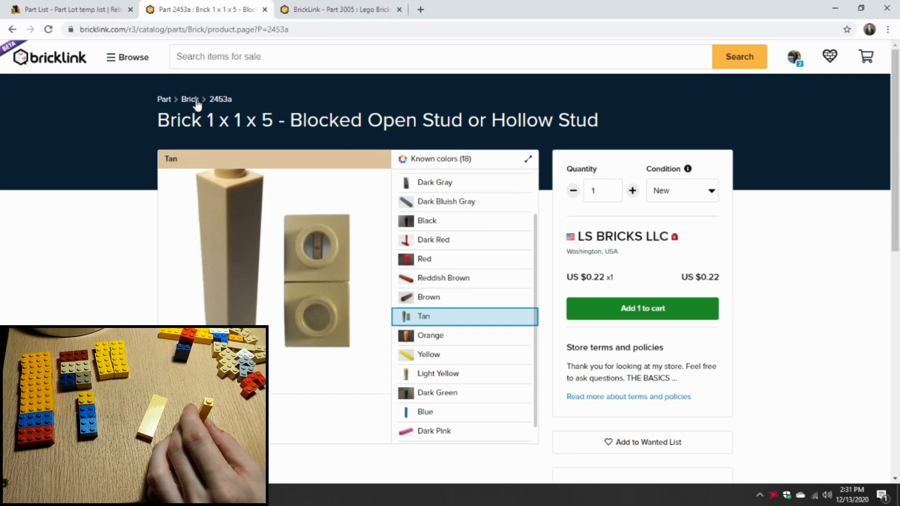
click(12, 30)
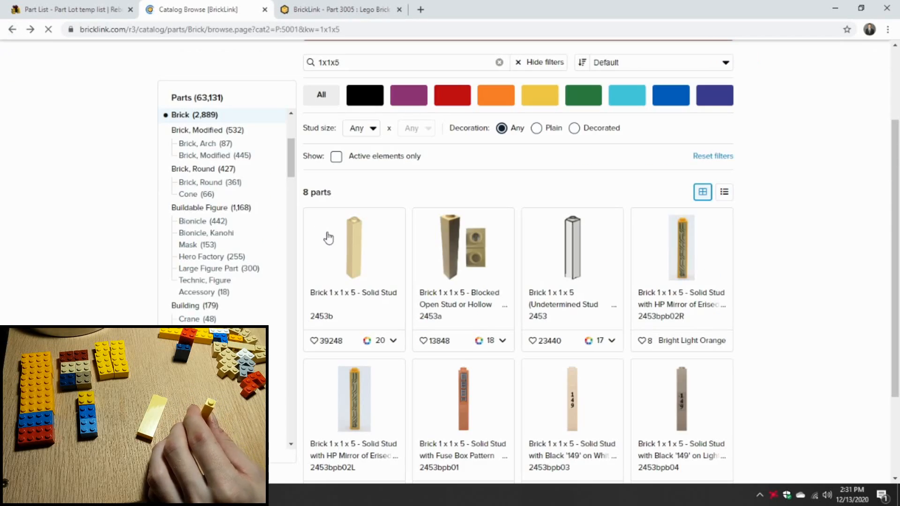
click(357, 254)
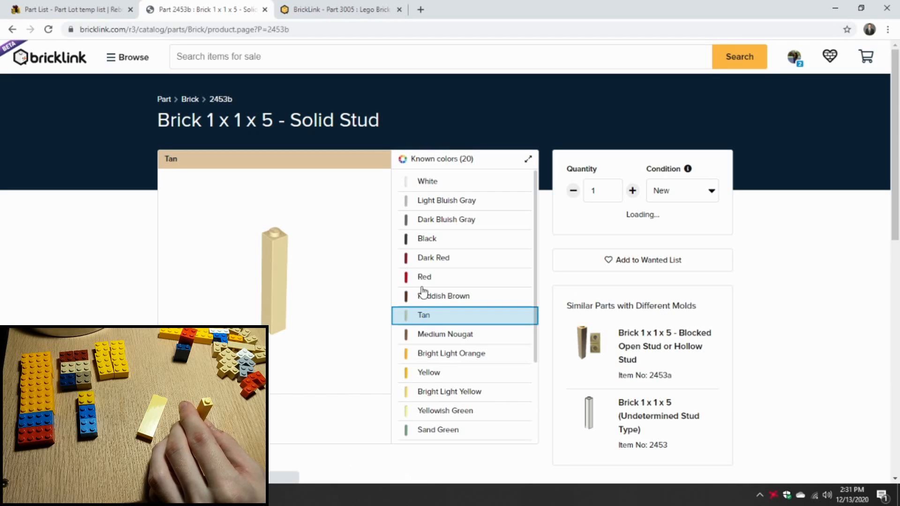
click(446, 393)
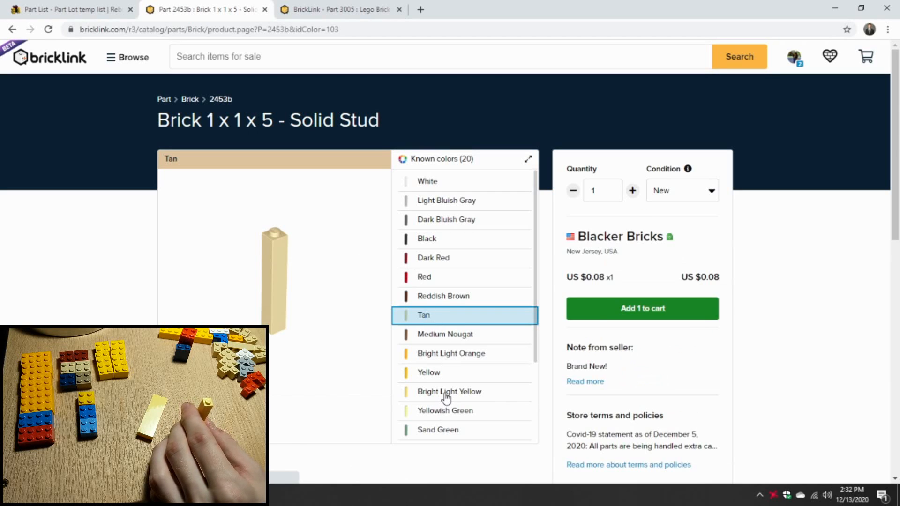
scroll(333, 327, down, 5)
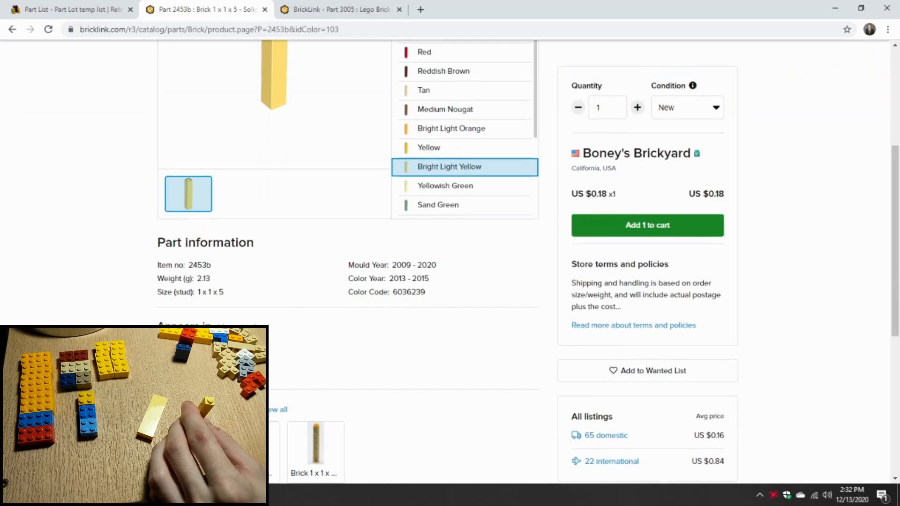
click(260, 410)
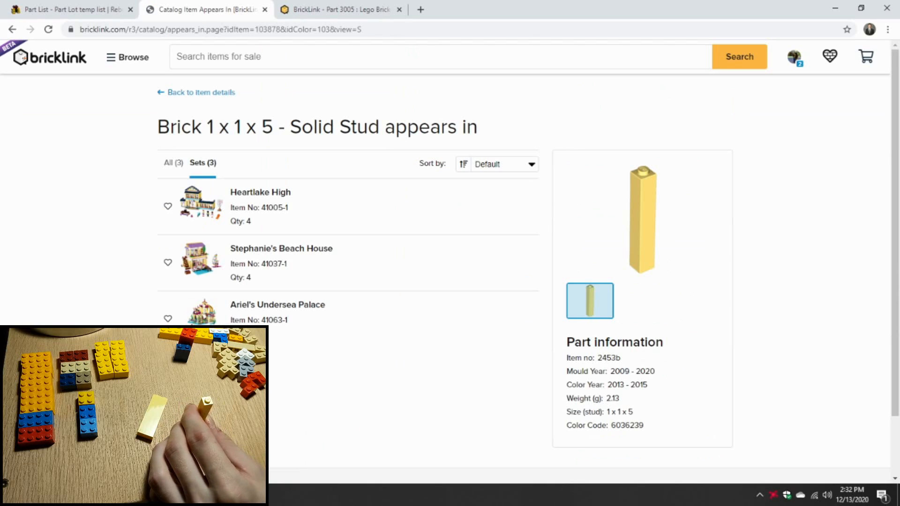
- Switch back to Rebrickable and save the brick being edited as part 2454a in Light Yellow
click(120, 7)
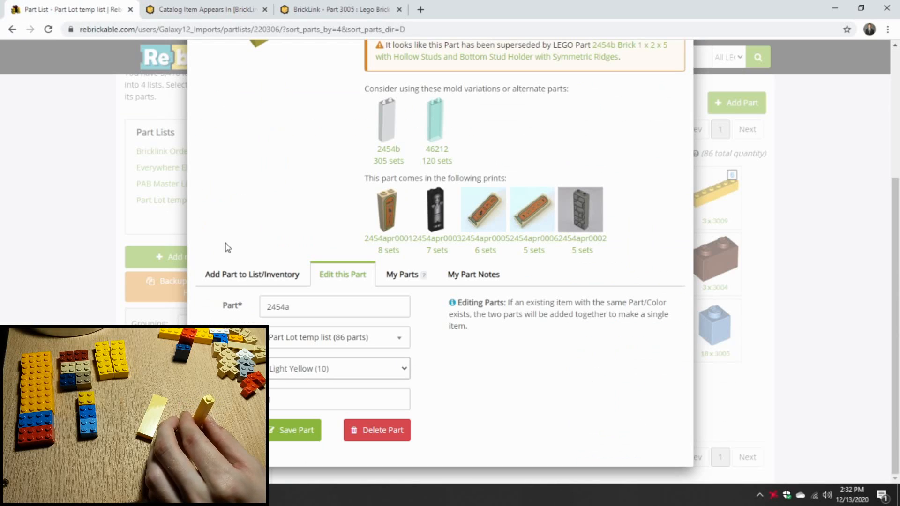
click(299, 308)
key(BackSpace)
text(b)
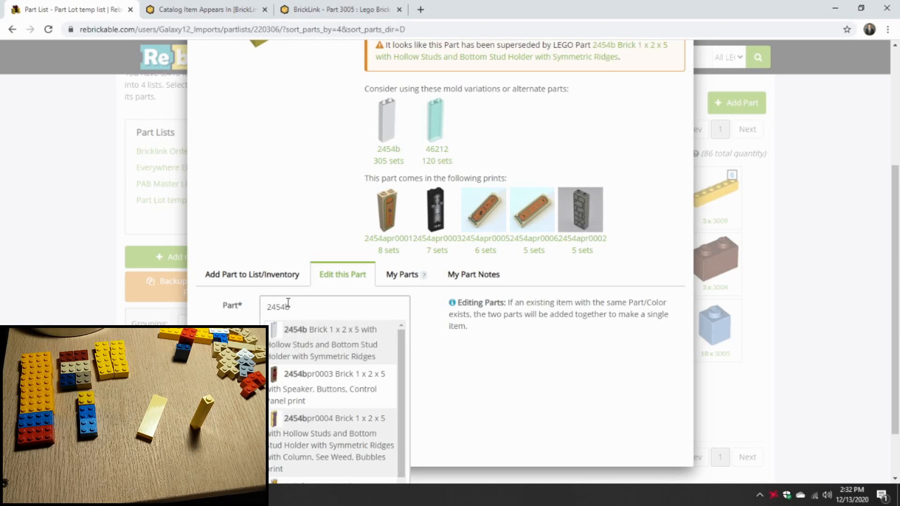
key(BackSpace)
text(a)
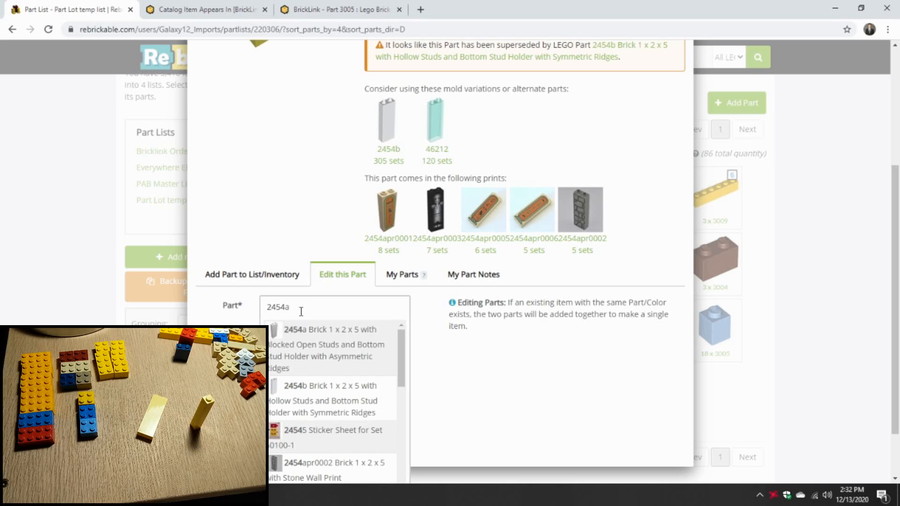
text(a)
click(230, 327)
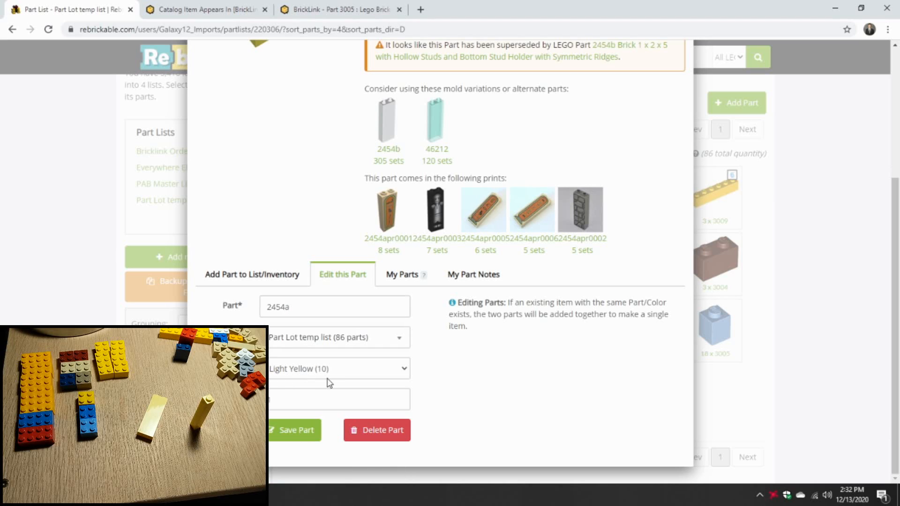
click(315, 422)
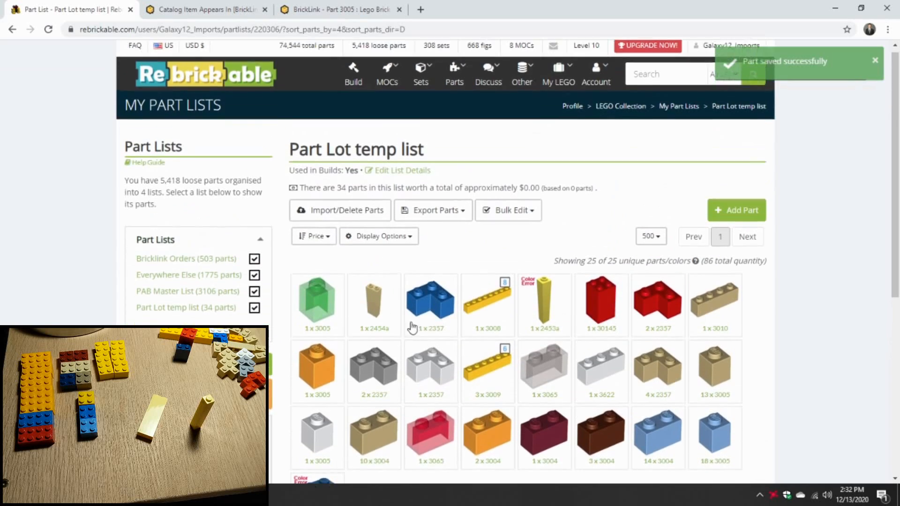
- Change the list's 2453a brick to part 2453b in Light Yellow and save it
click(549, 305)
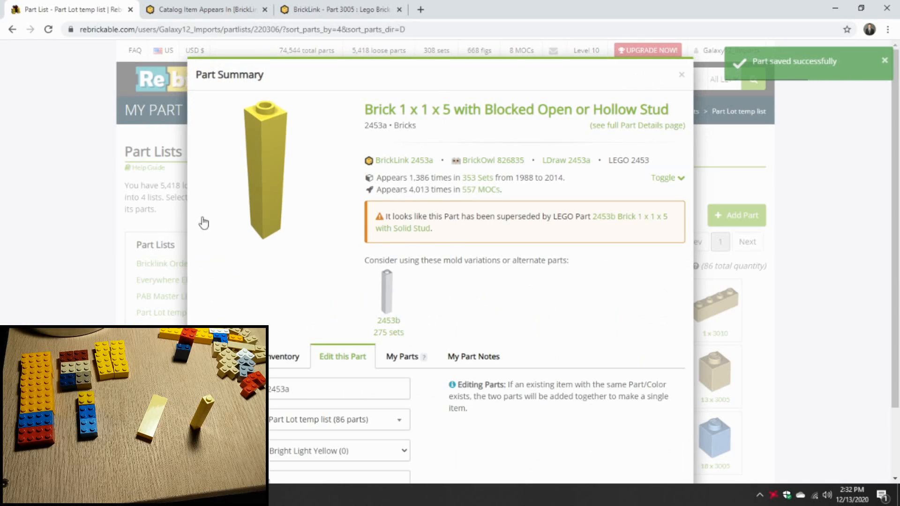
scroll(302, 293, down, 2)
click(307, 306)
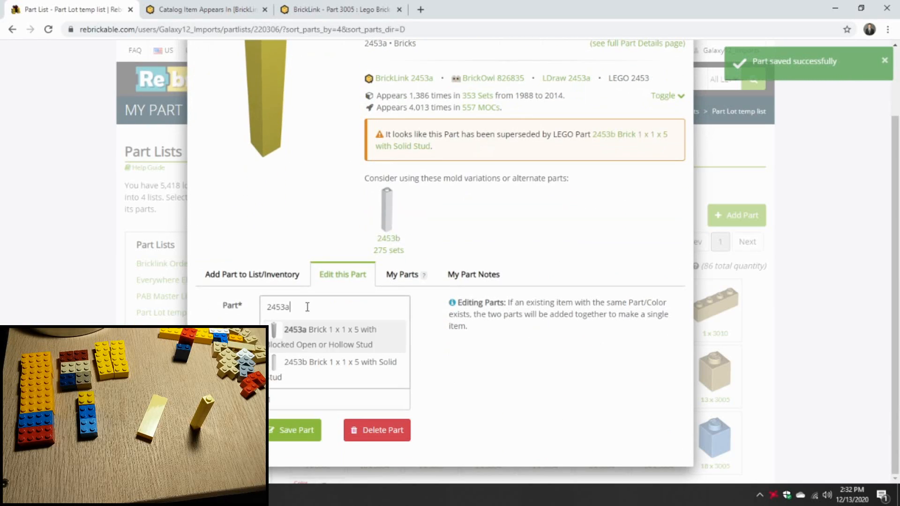
key(BackSpace)
text(b)
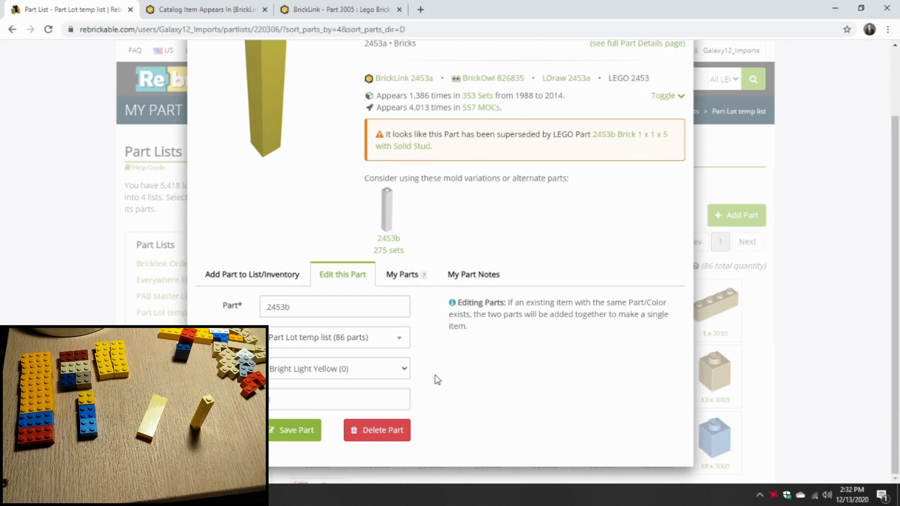
click(395, 370)
click(314, 239)
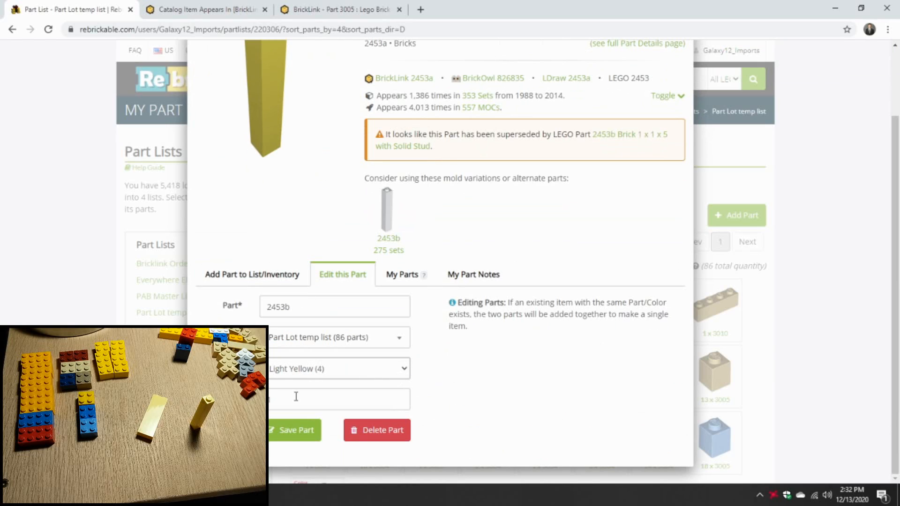
click(296, 429)
- Set the color of the list's 2453b brick to Bright Light Yellow and save the part
scroll(383, 352, down, 4)
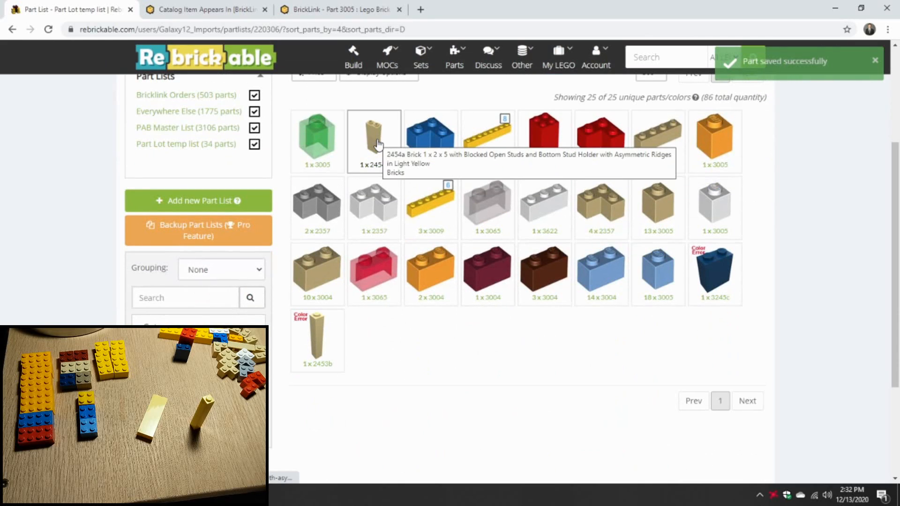
click(324, 337)
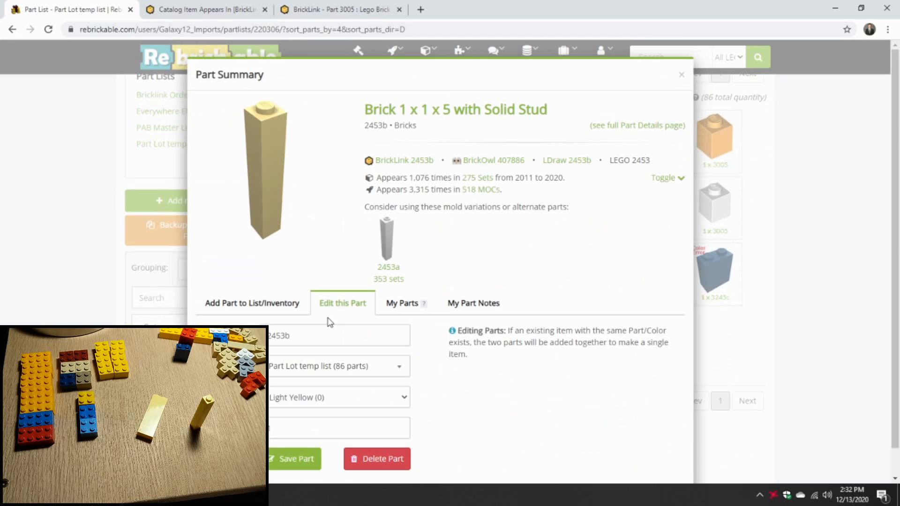
click(363, 399)
scroll(336, 262, up, 10)
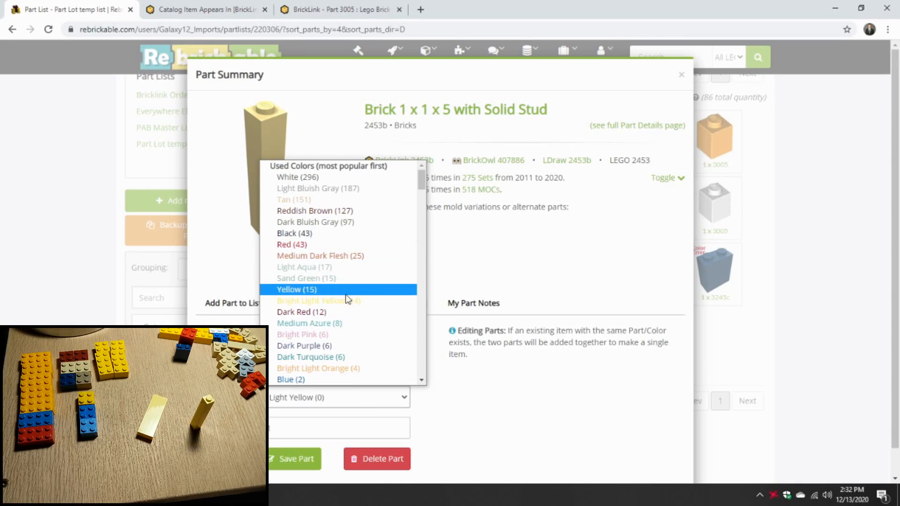
click(346, 302)
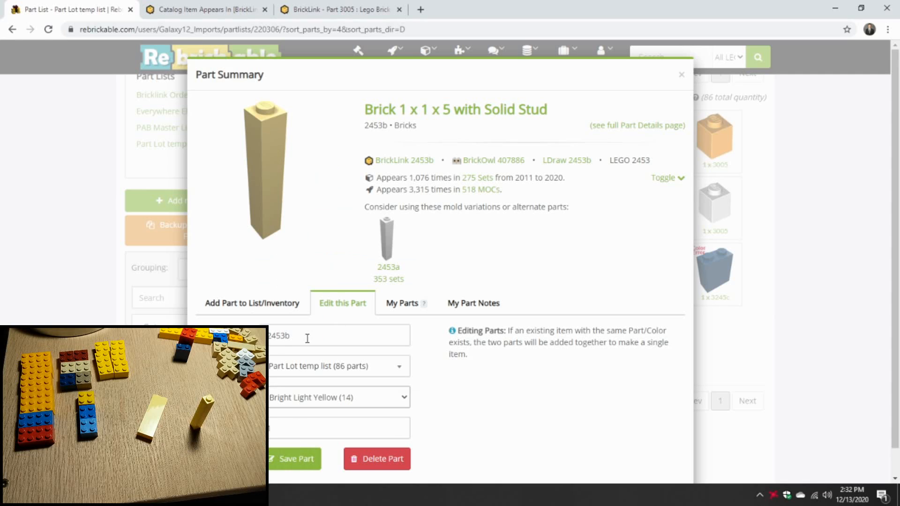
click(279, 458)
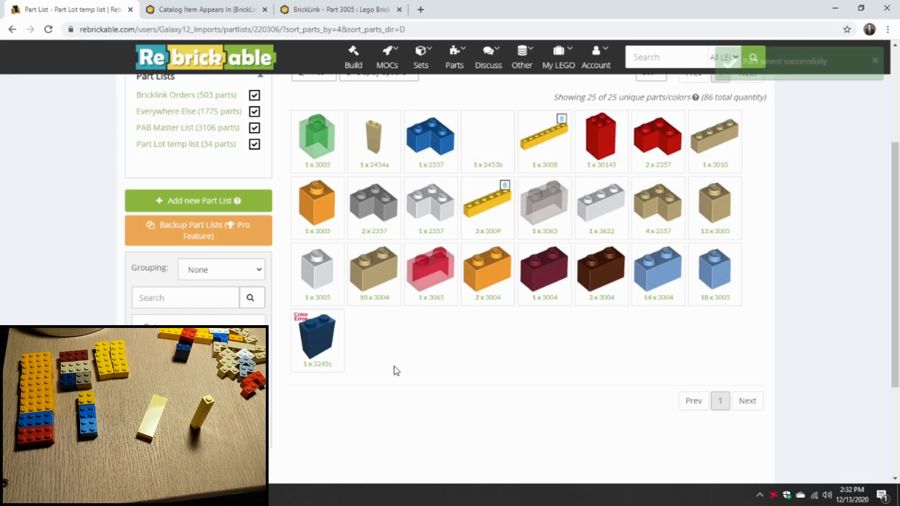
- Change the list's Dark Blue 3245c brick to part number 3245b, keeping its color, and save it
scroll(420, 332, up, 2)
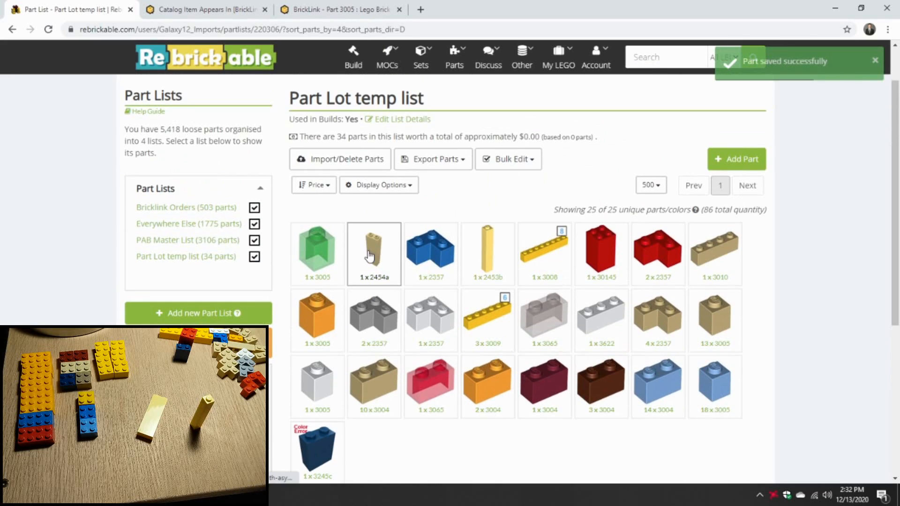
scroll(370, 260, down, 2)
click(321, 338)
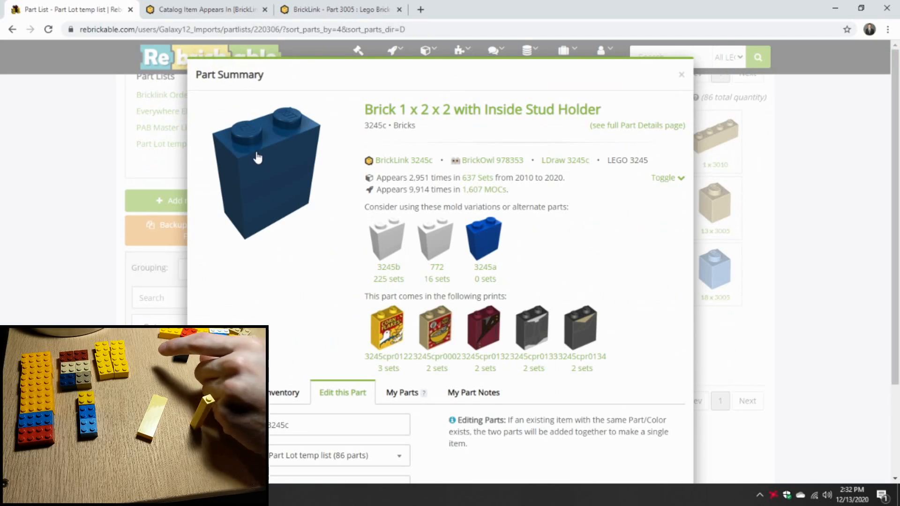
scroll(257, 158, down, 2)
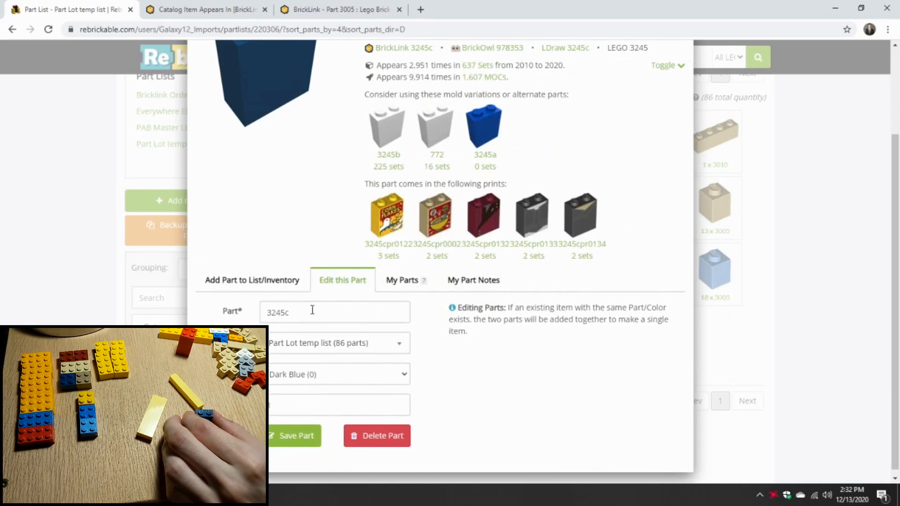
click(336, 380)
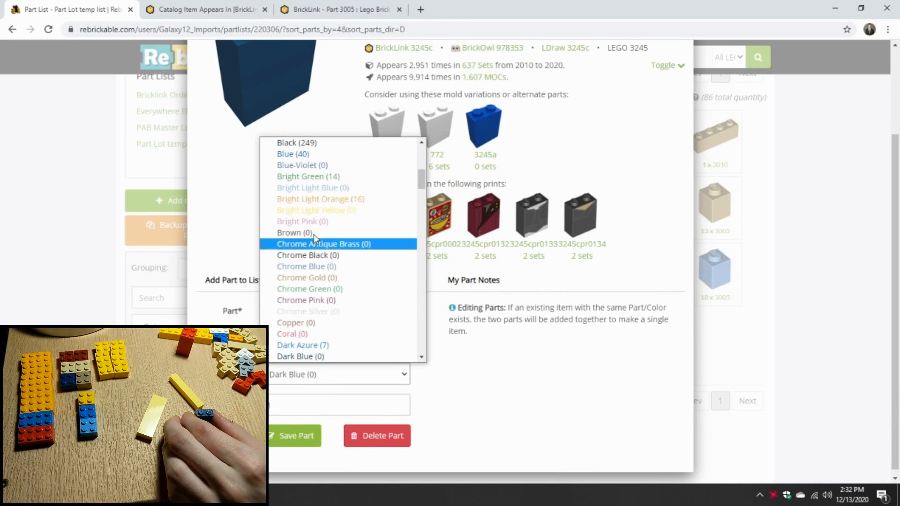
click(370, 371)
click(373, 311)
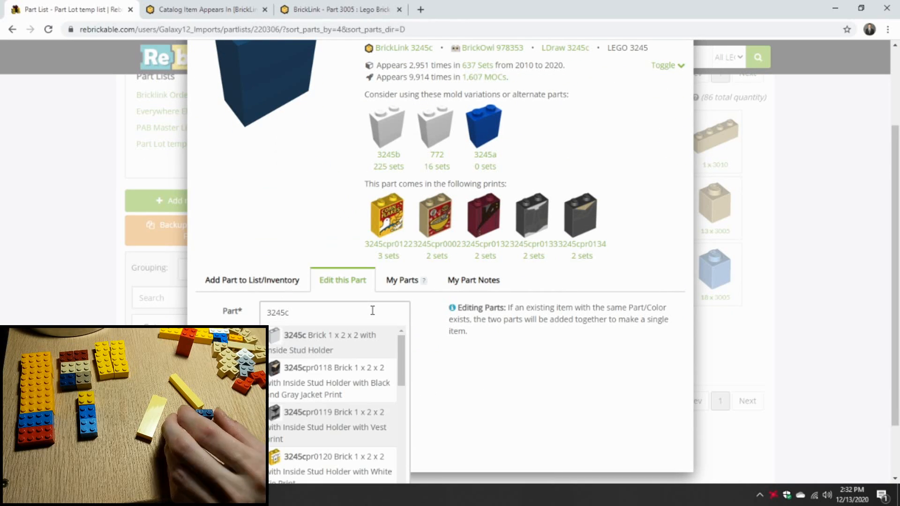
key(BackSpace)
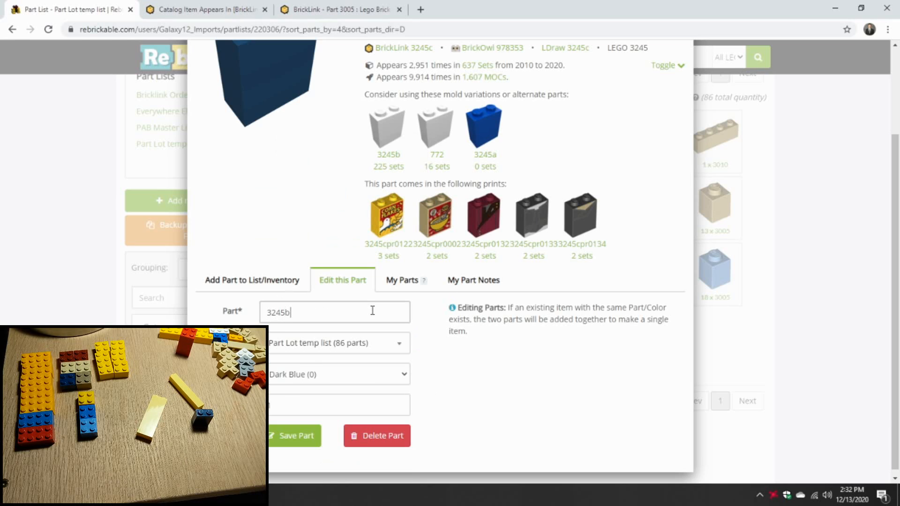
click(346, 342)
click(297, 434)
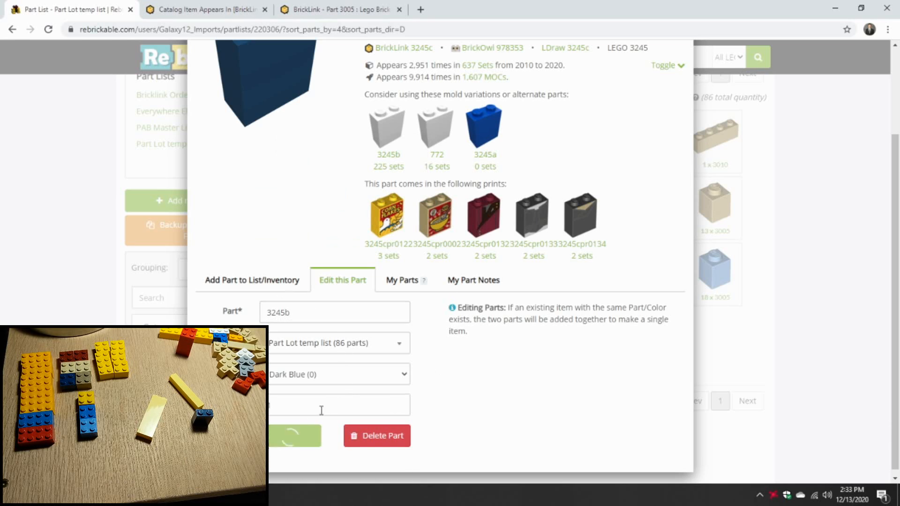
- Reopen the Dark Blue 3245b brick, check its used colors and part summary, and close it without saving
click(440, 154)
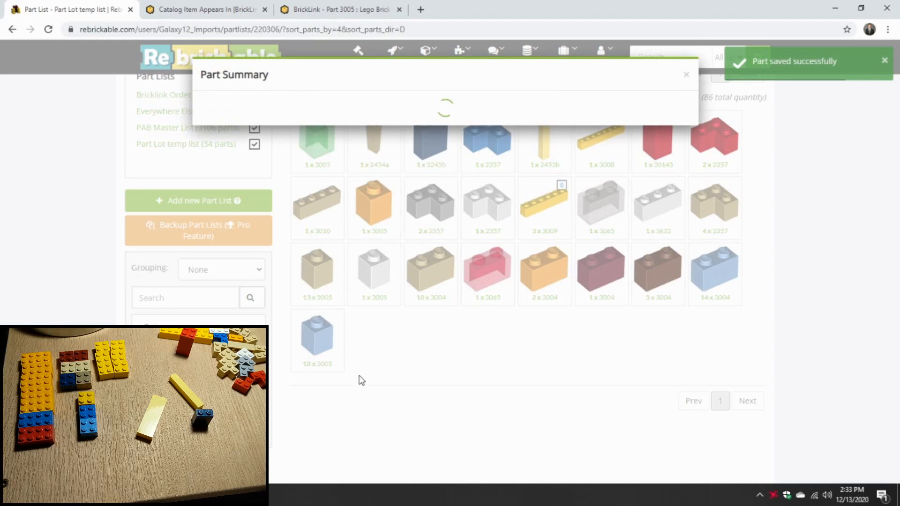
scroll(346, 412, down, 4)
click(319, 369)
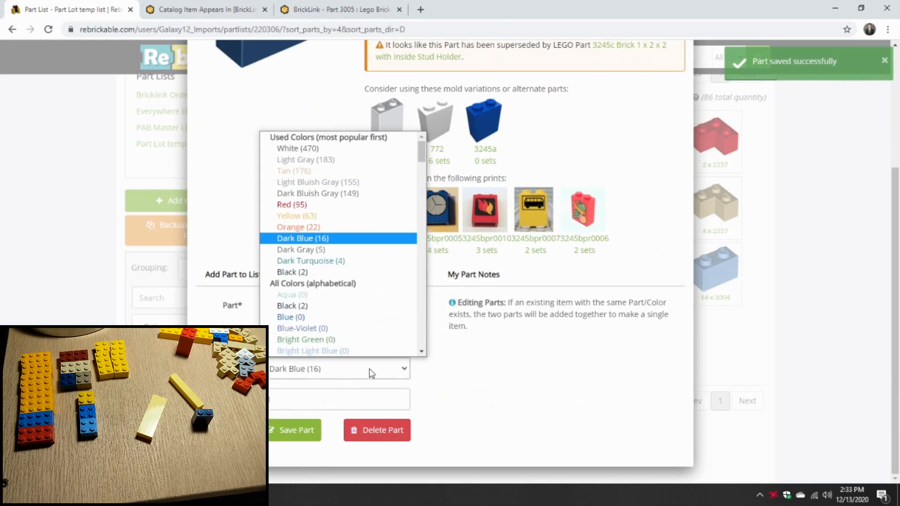
click(325, 239)
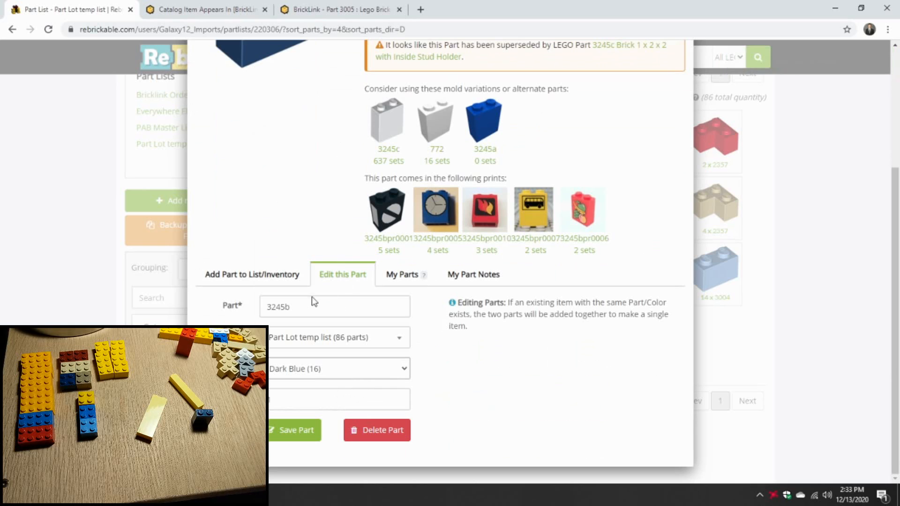
scroll(292, 263, up, 4)
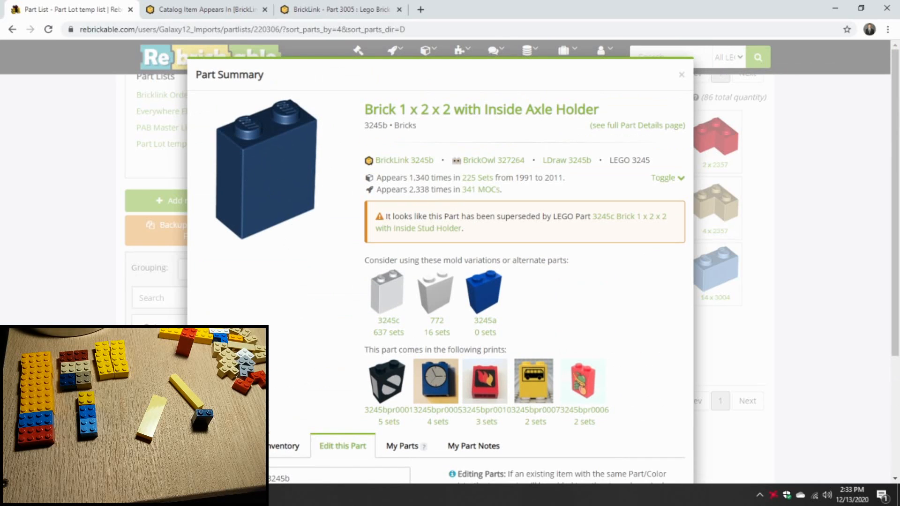
scroll(308, 352, down, 4)
scroll(675, 113, up, 4)
click(682, 75)
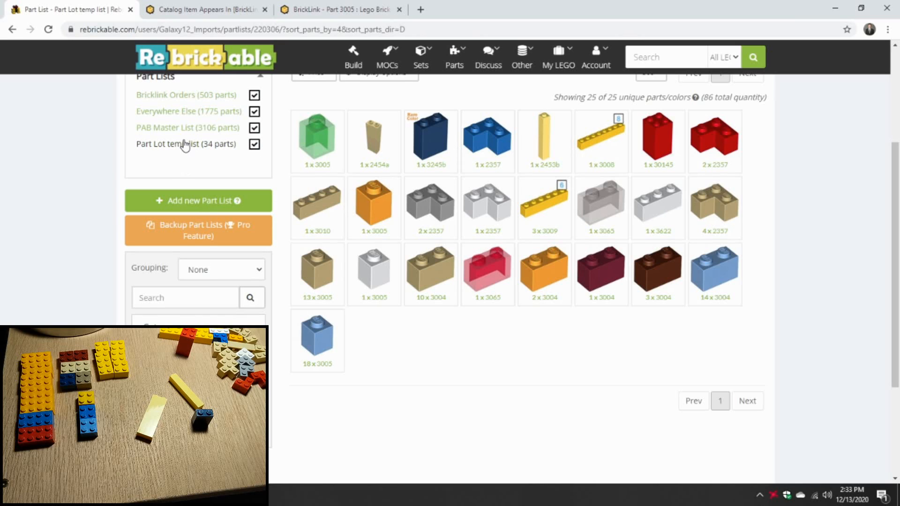
- Open the PAB Master List and look over its parts and their prices
scroll(422, 295, up, 3)
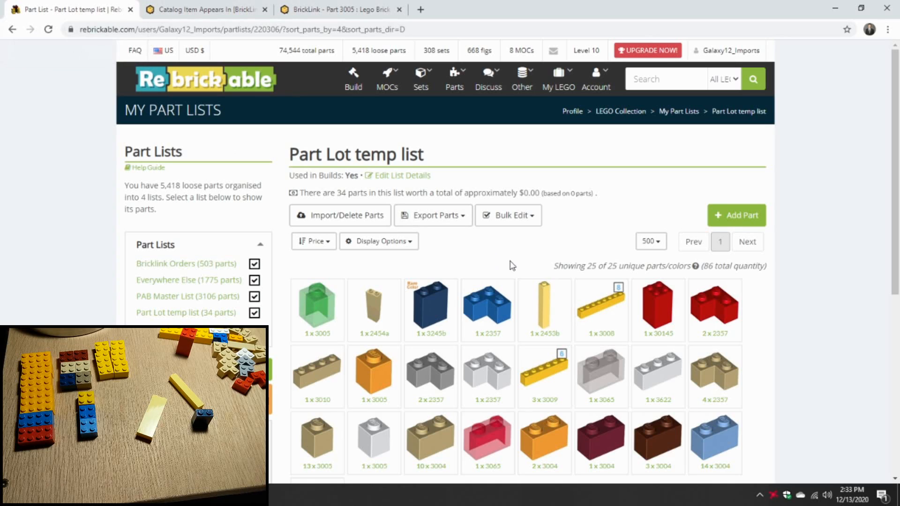
click(184, 297)
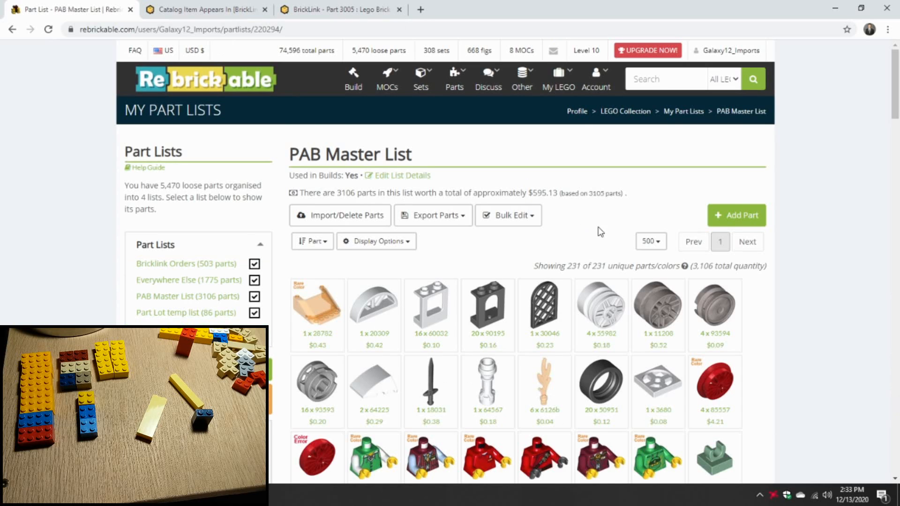
scroll(601, 233, down, 3)
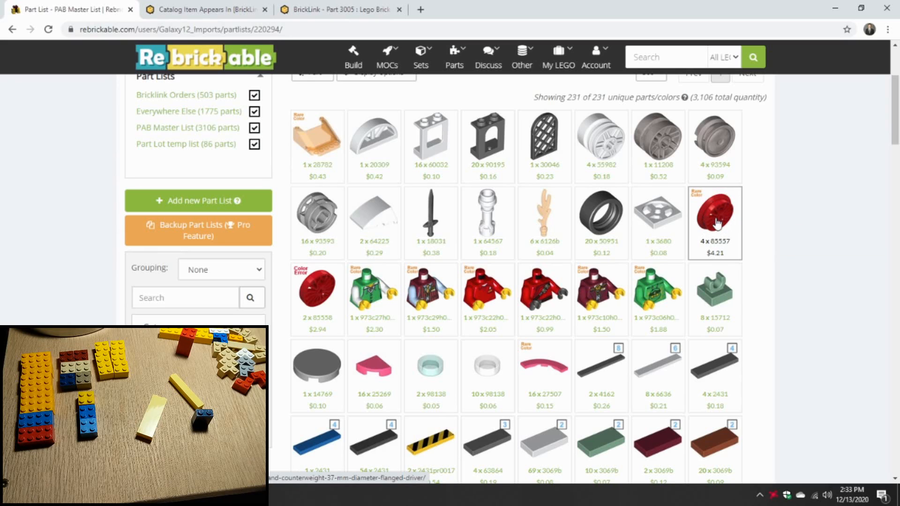
- Check the part summary of the red 85558 train wheel in the PAB Master List and close it without saving
mouse_move(728, 215)
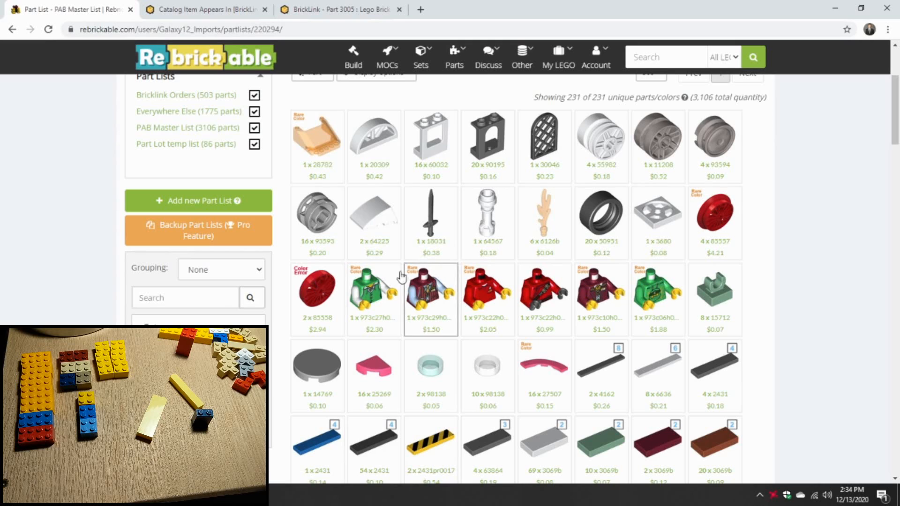
mouse_move(317, 292)
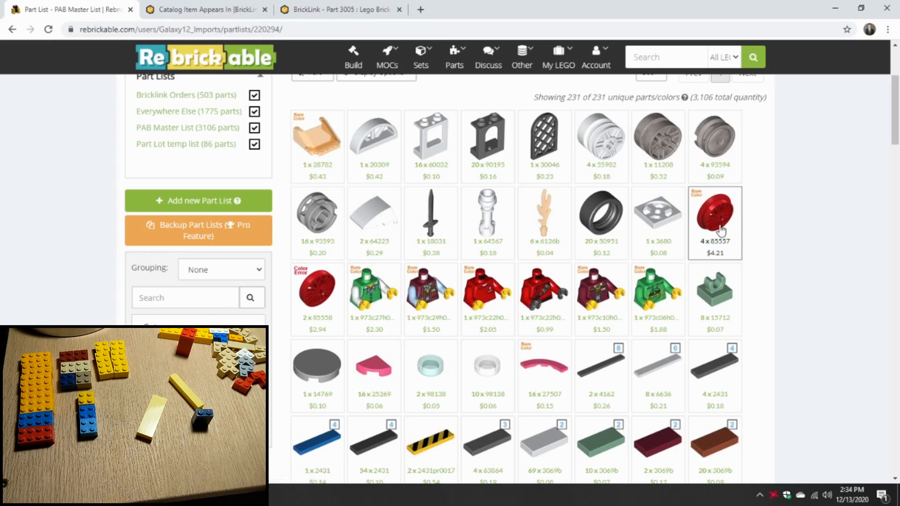
click(313, 288)
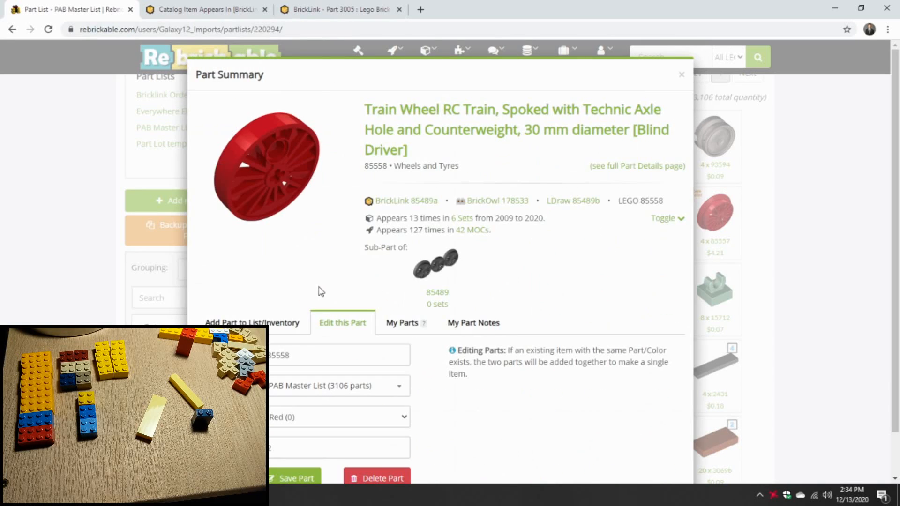
scroll(361, 287, down, 1)
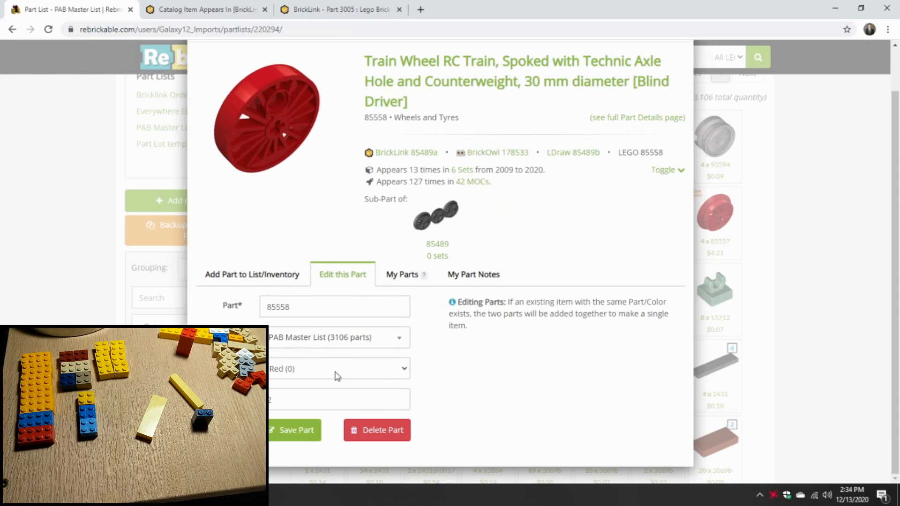
scroll(563, 156, up, 1)
click(682, 76)
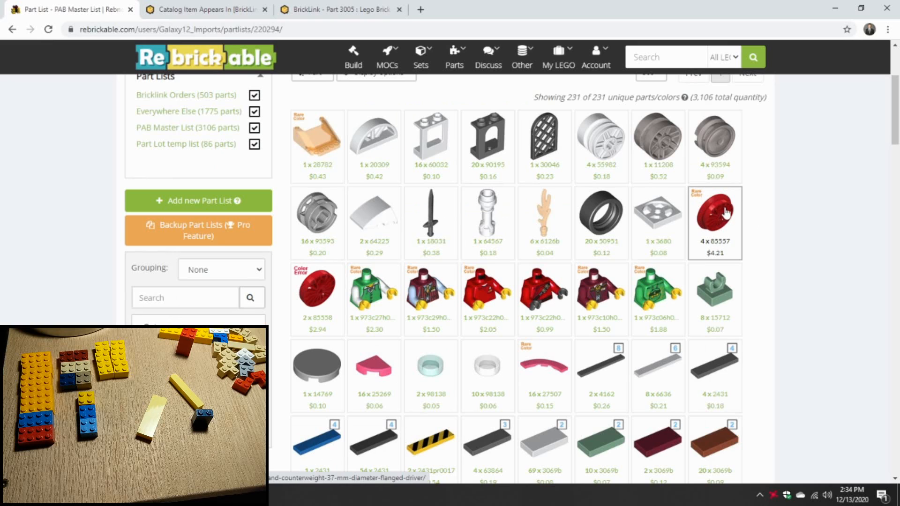
- Review the Rare Color and Color Error labels and the estimated total worth in the PAB Master List
scroll(371, 296, up, 3)
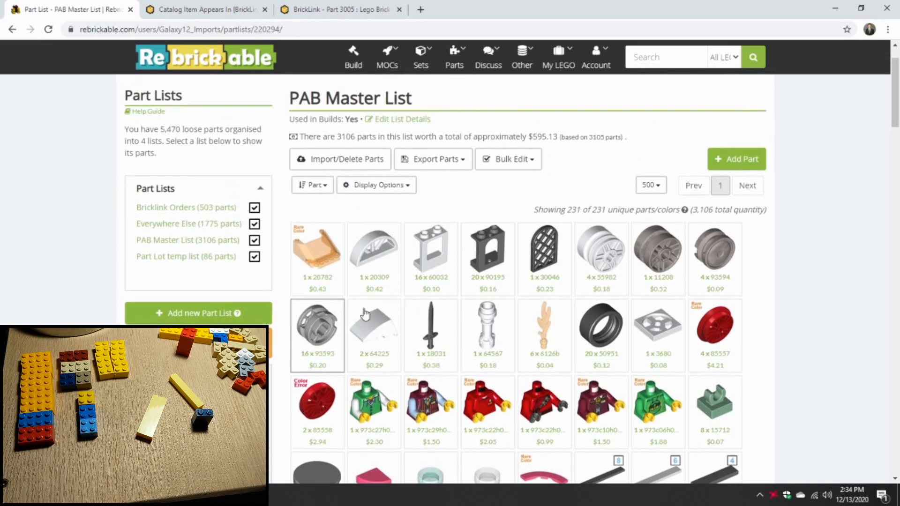
scroll(726, 324, down, 1)
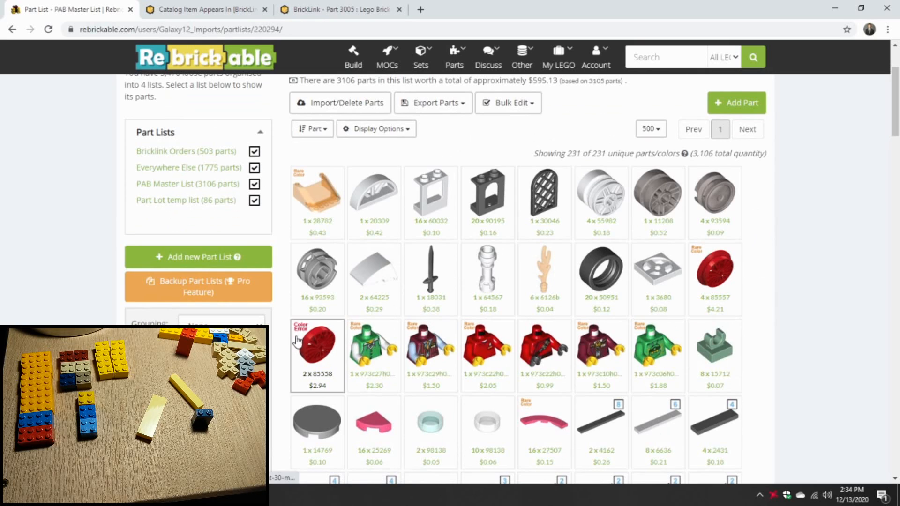
scroll(296, 335, down, 1)
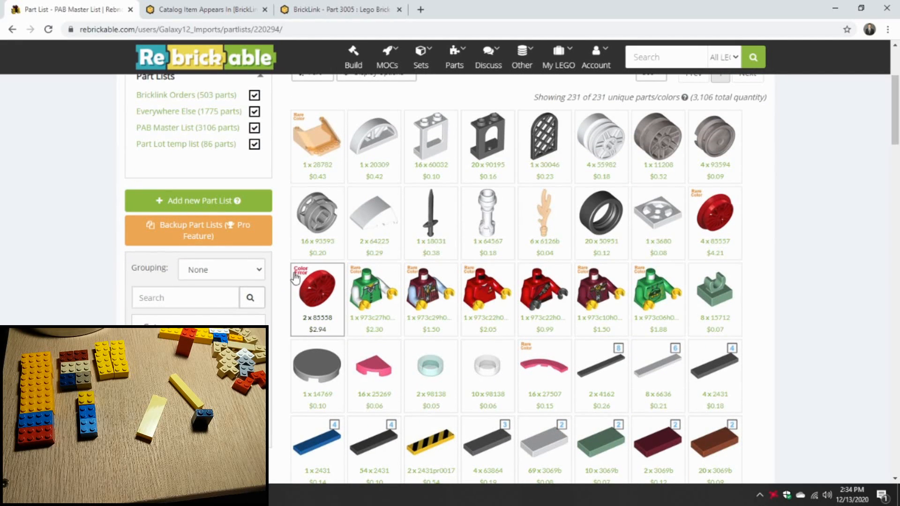
scroll(282, 309, up, 3)
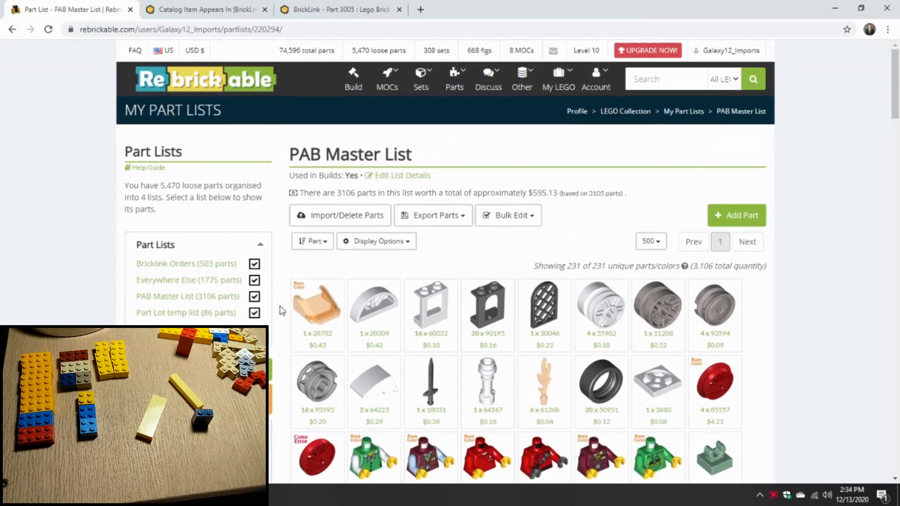
scroll(284, 288, down, 2)
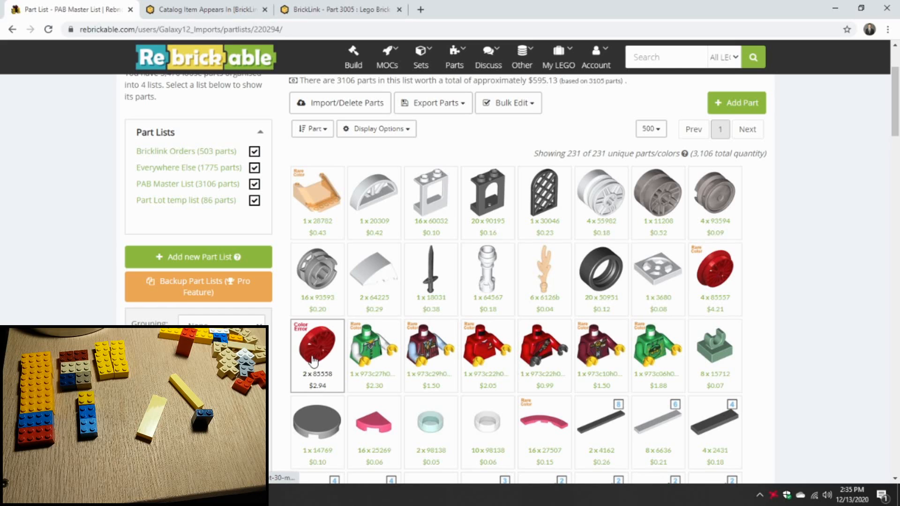
mouse_move(323, 351)
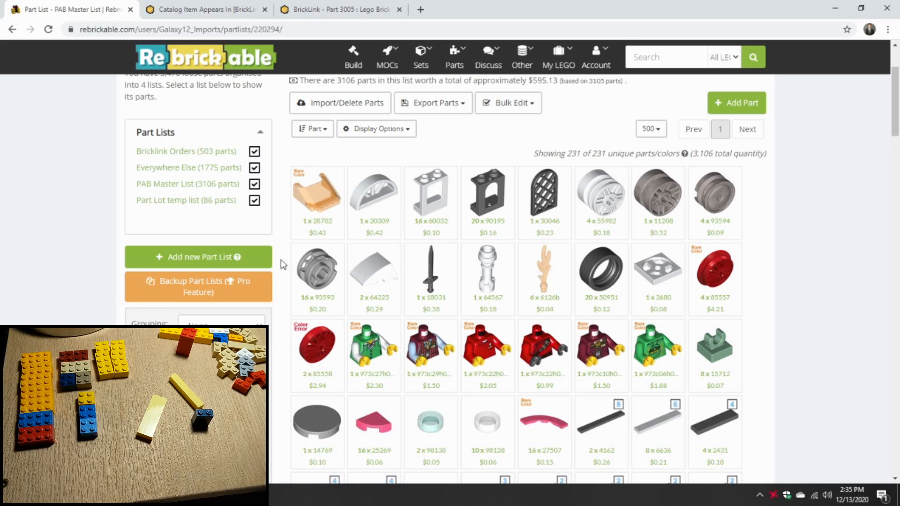
- Open the Part Lot temp list and look over all its parts, colors, quantities and prices
scroll(282, 228, up, 3)
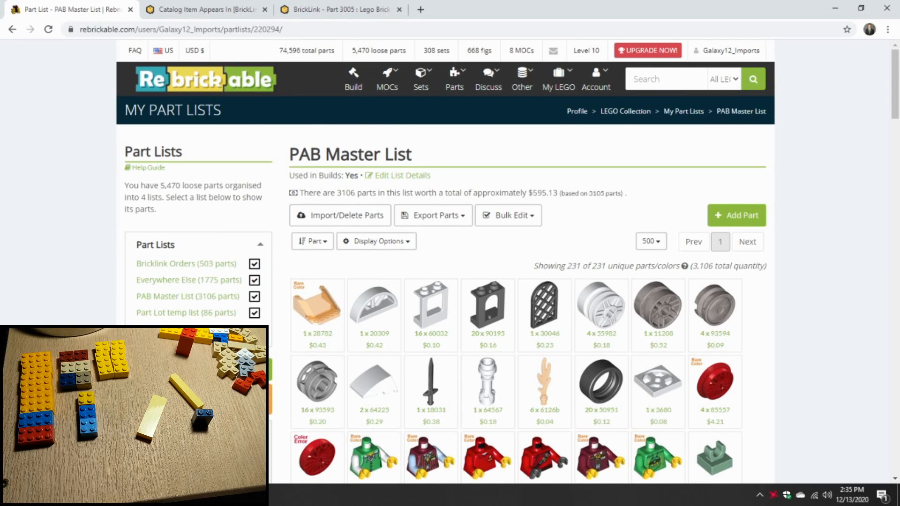
click(189, 312)
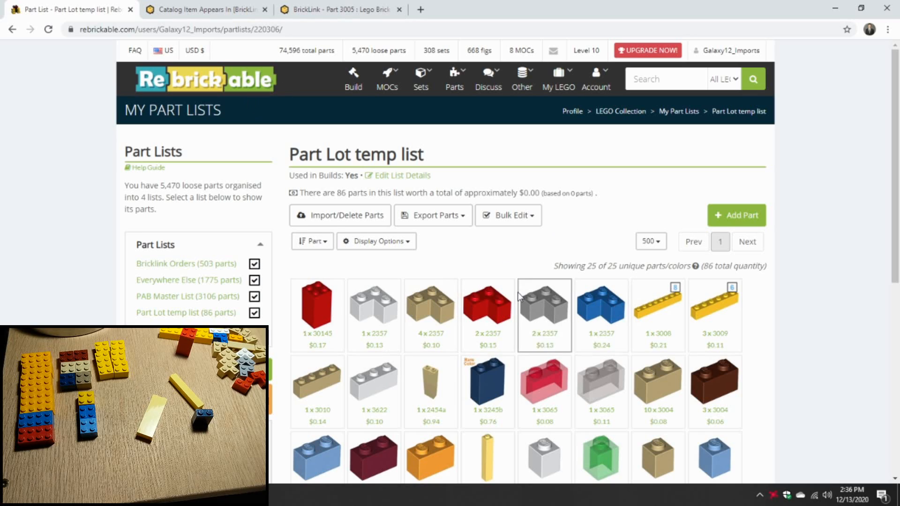
scroll(528, 300, down, 3)
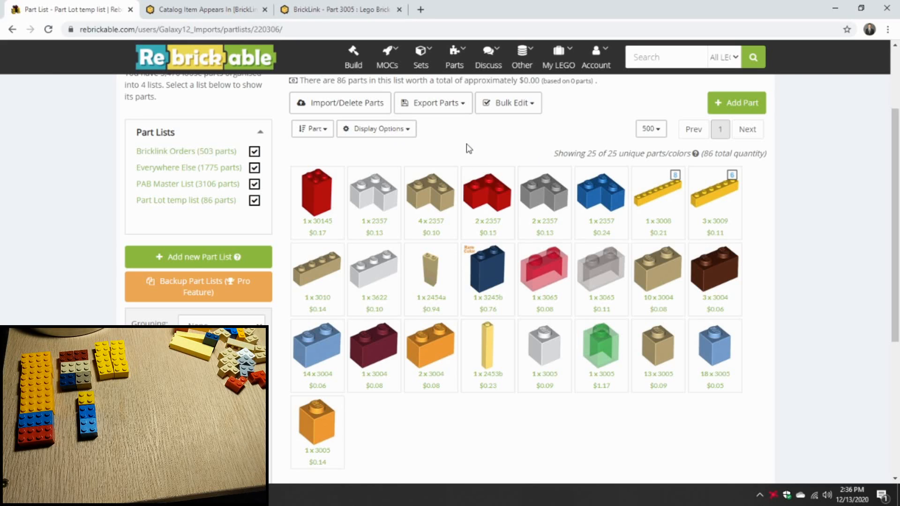
scroll(471, 188, up, 3)
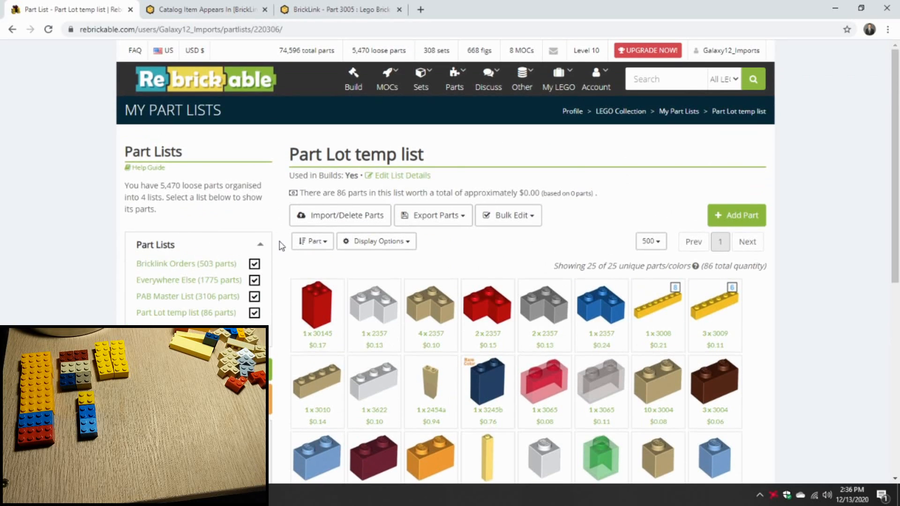
scroll(280, 247, down, 3)
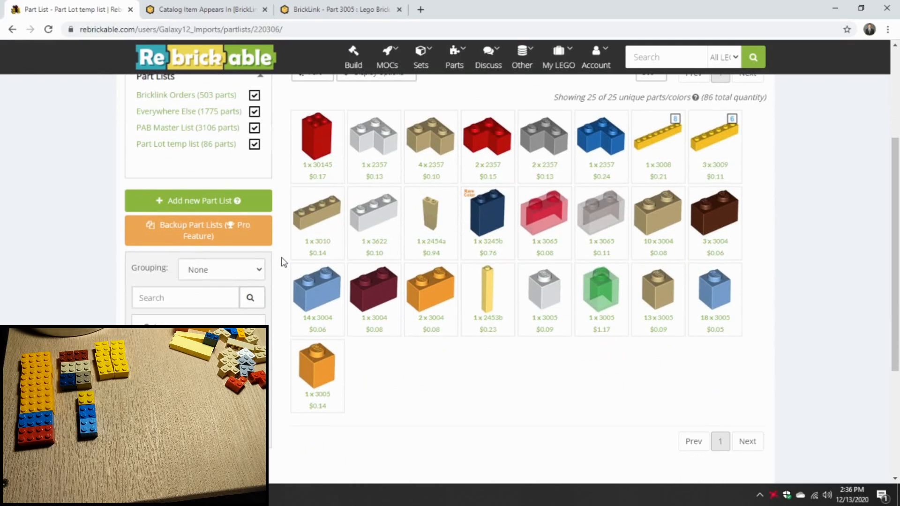
scroll(286, 257, up, 3)
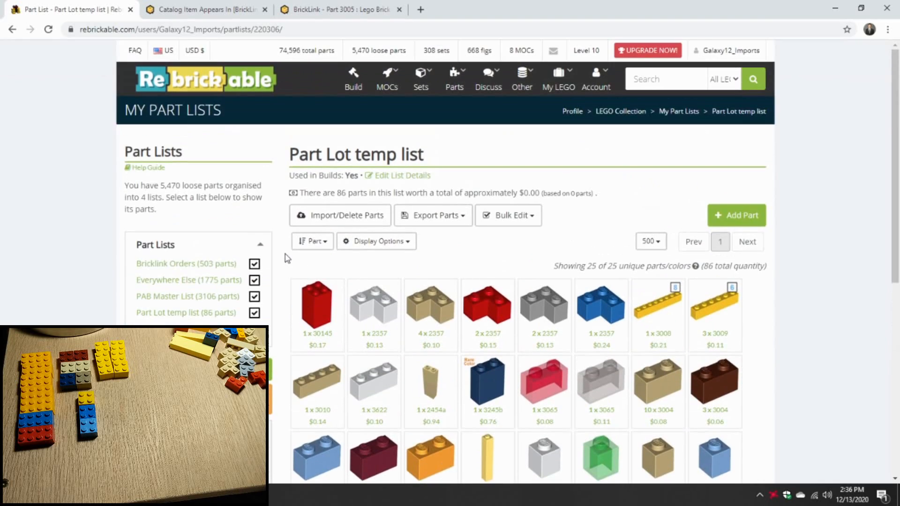
scroll(286, 257, down, 3)
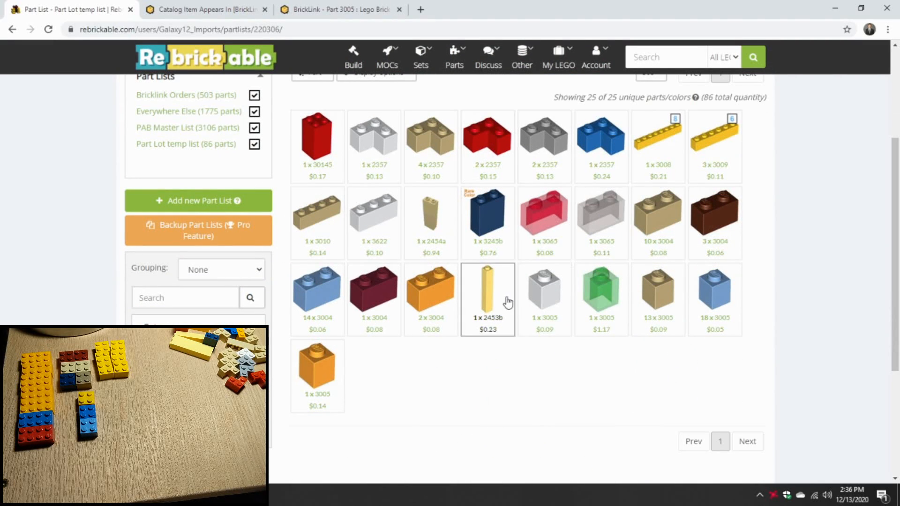
scroll(490, 300, up, 2)
scroll(328, 232, down, 1)
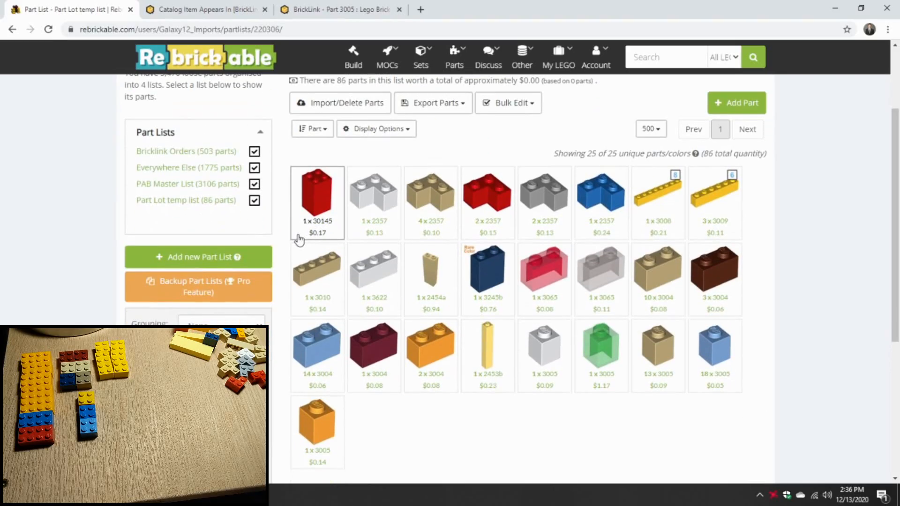
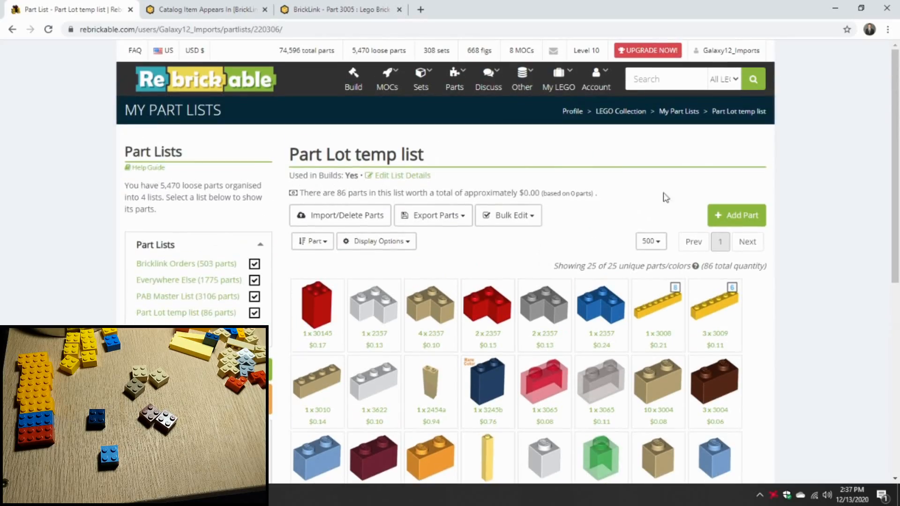
- Add one Dark Blue 3003 Brick 2 x 2 to the Part Lot temp list, keeping the add form open
click(736, 215)
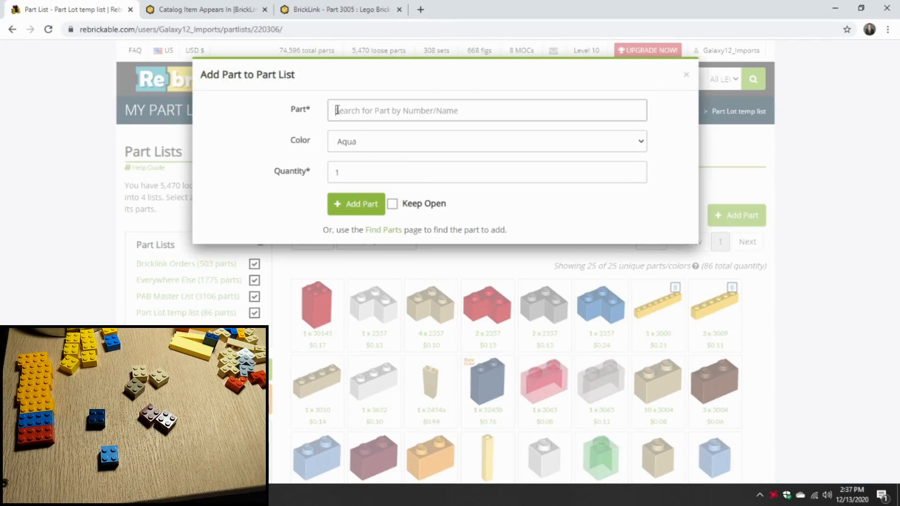
text(3003)
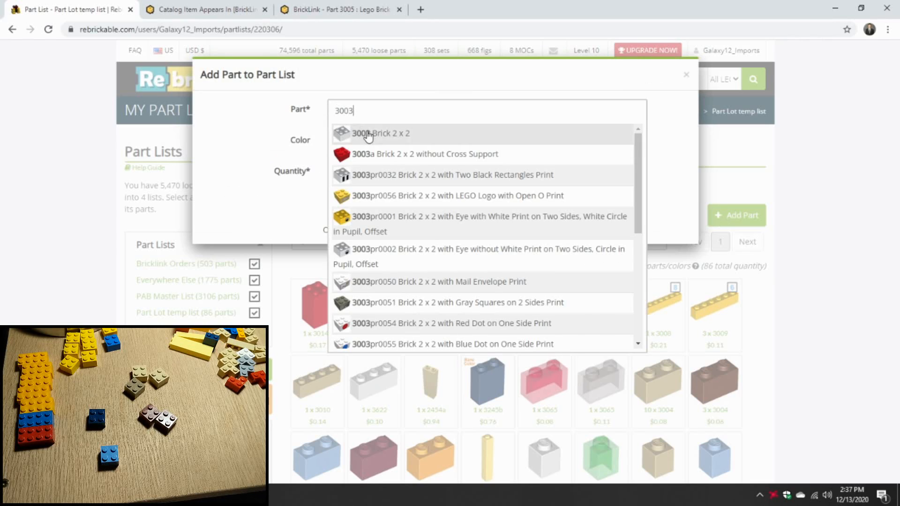
click(367, 131)
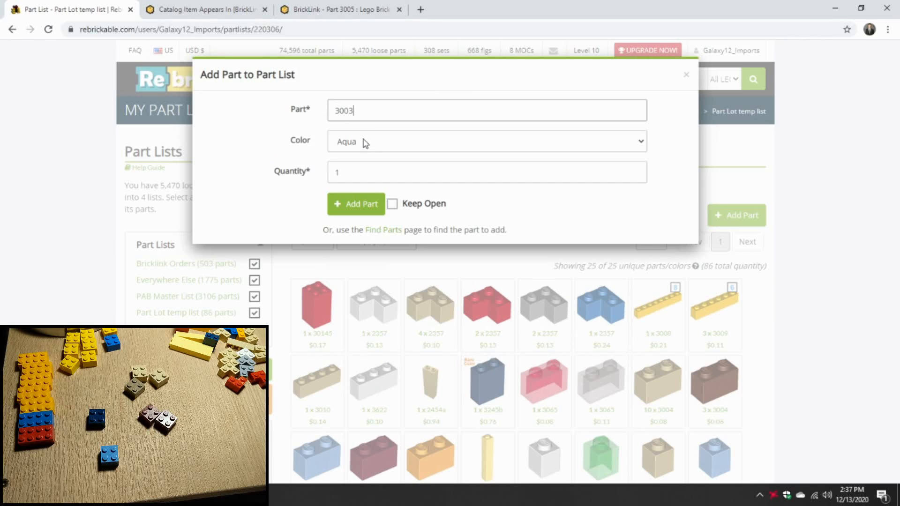
click(366, 142)
key(d)
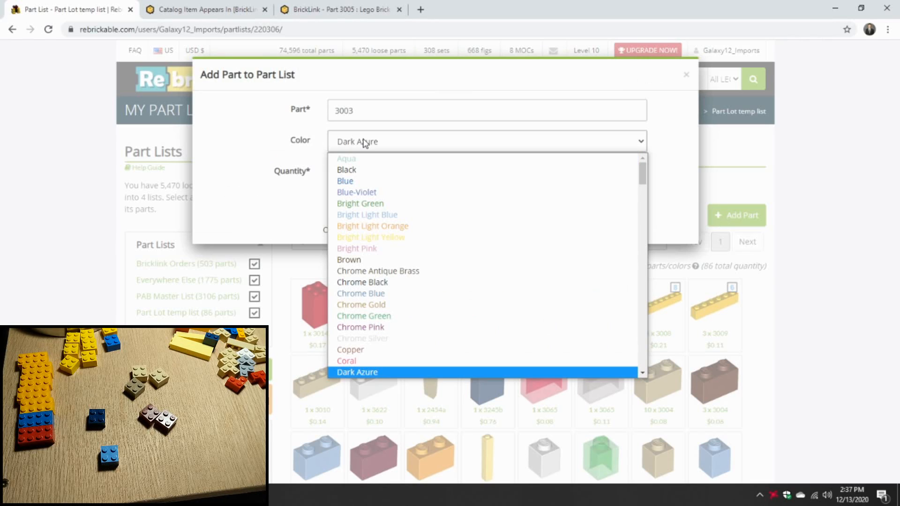
scroll(361, 339, down, 3)
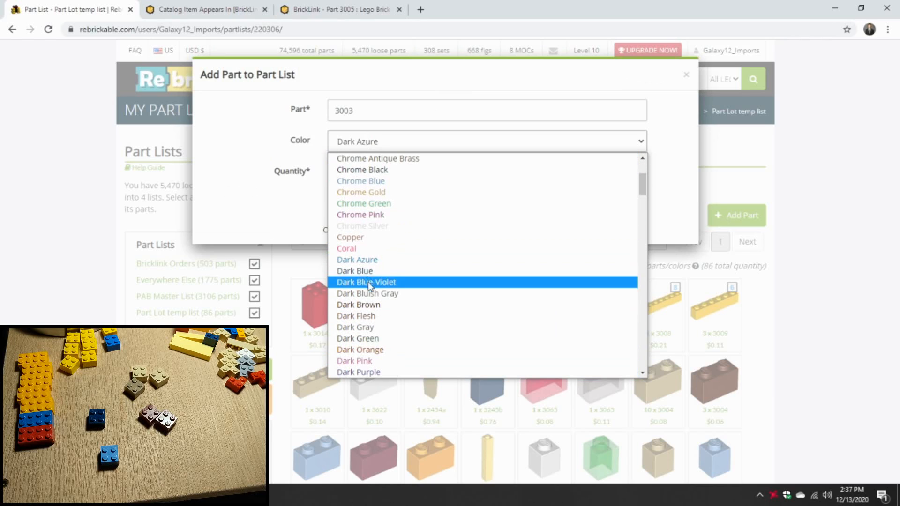
click(368, 271)
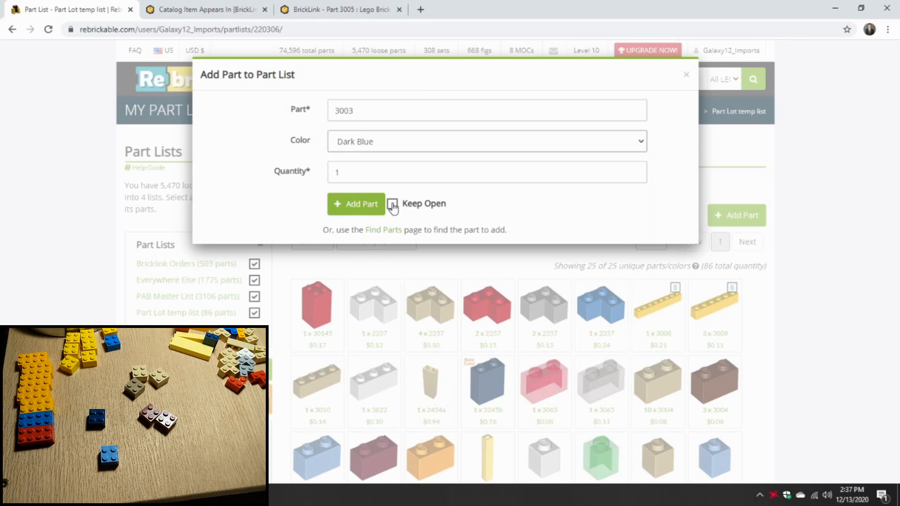
click(392, 204)
click(357, 205)
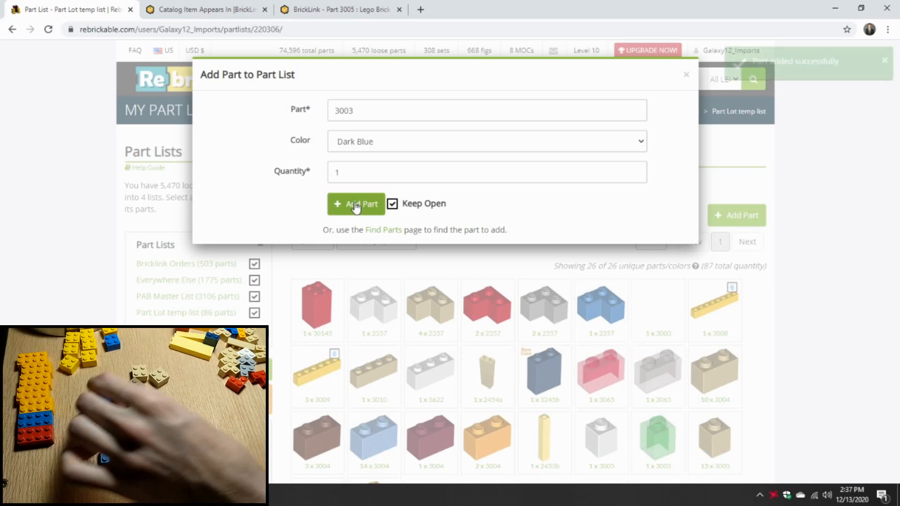
- Add one Medium Blue 3003 brick to the list
click(385, 146)
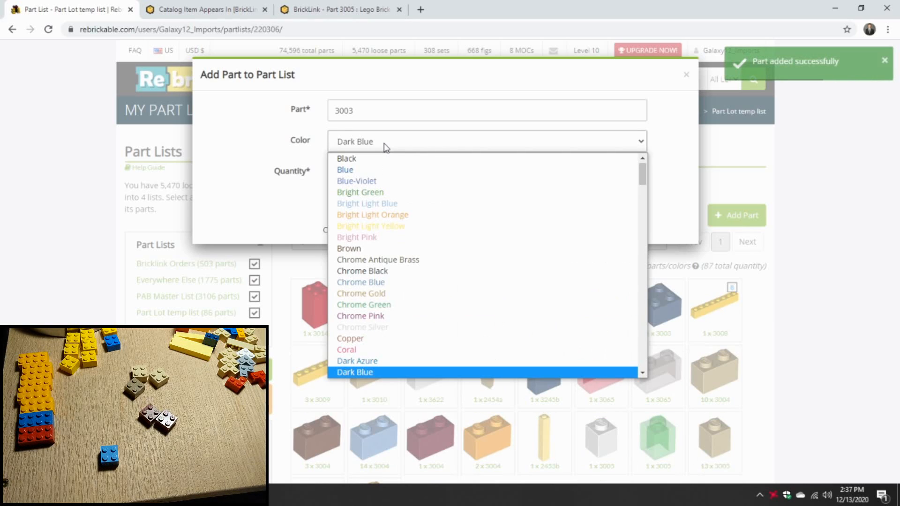
text(me)
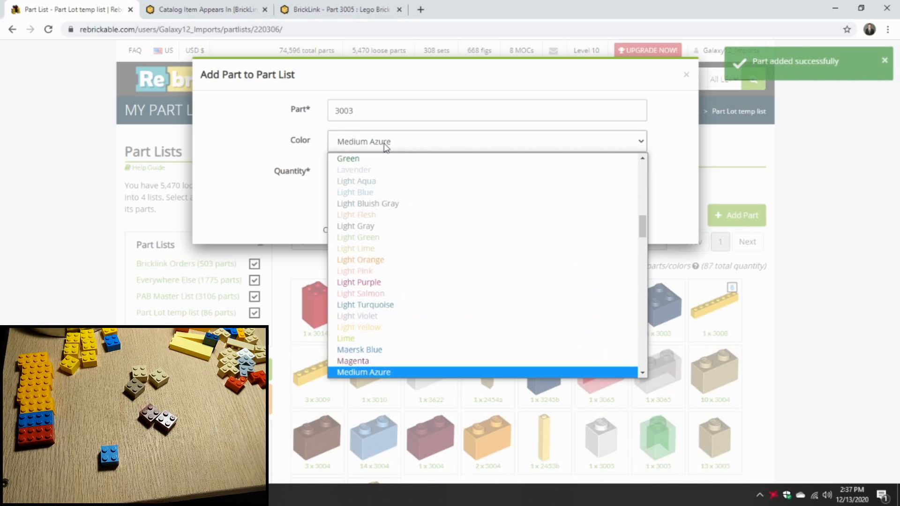
scroll(403, 244, down, 3)
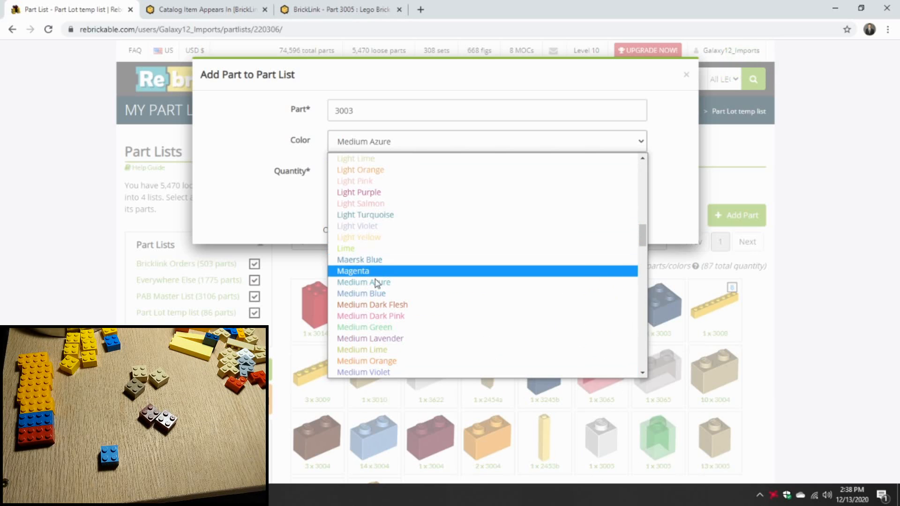
click(375, 294)
click(355, 206)
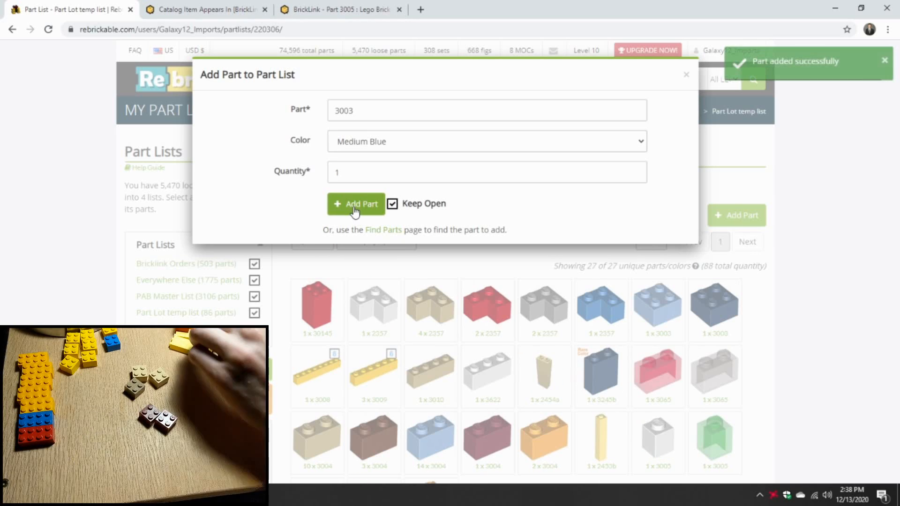
- Add one Dark Tan 3003 brick to the list
click(374, 142)
text(d)
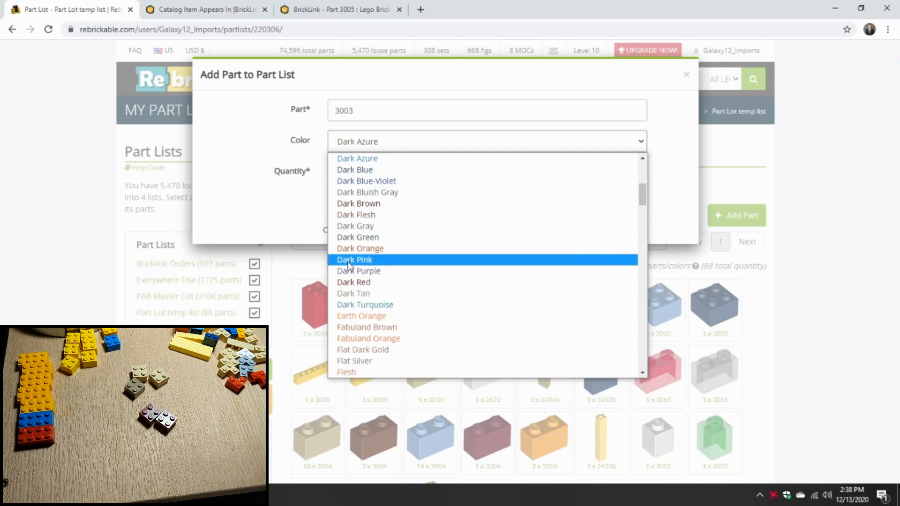
click(348, 295)
click(350, 206)
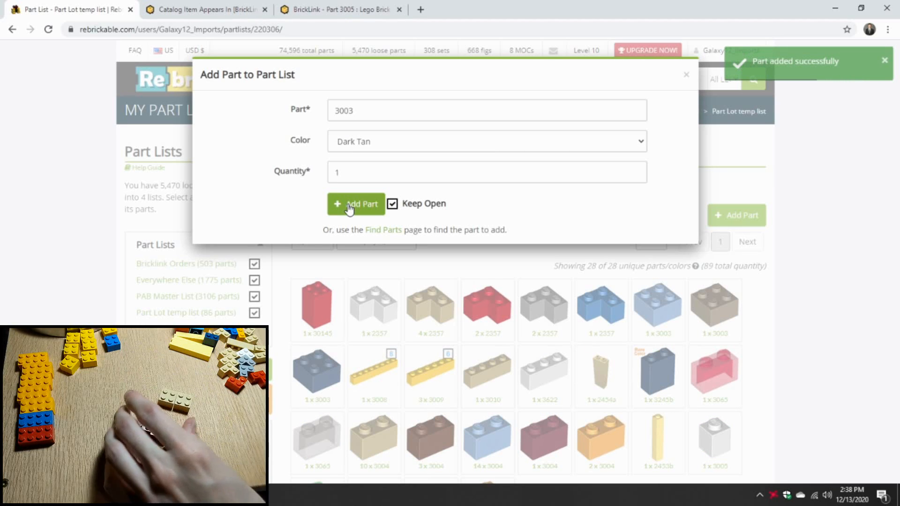
- Add two Dark Red 3003 bricks to the Part Lot temp list
click(382, 143)
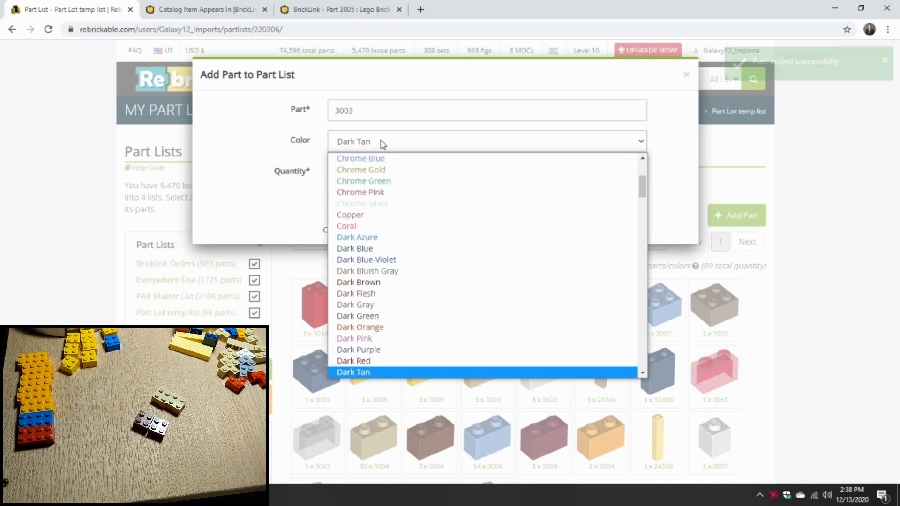
click(370, 358)
click(322, 171)
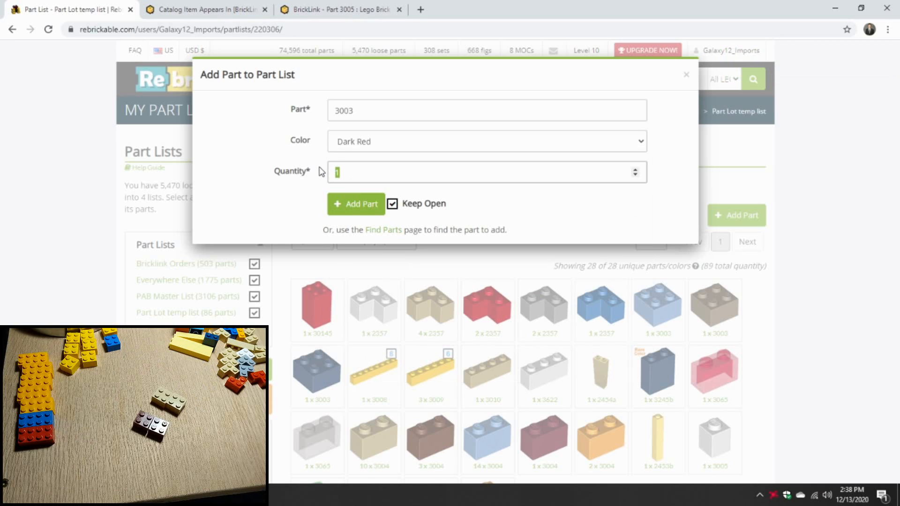
text(2)
click(363, 204)
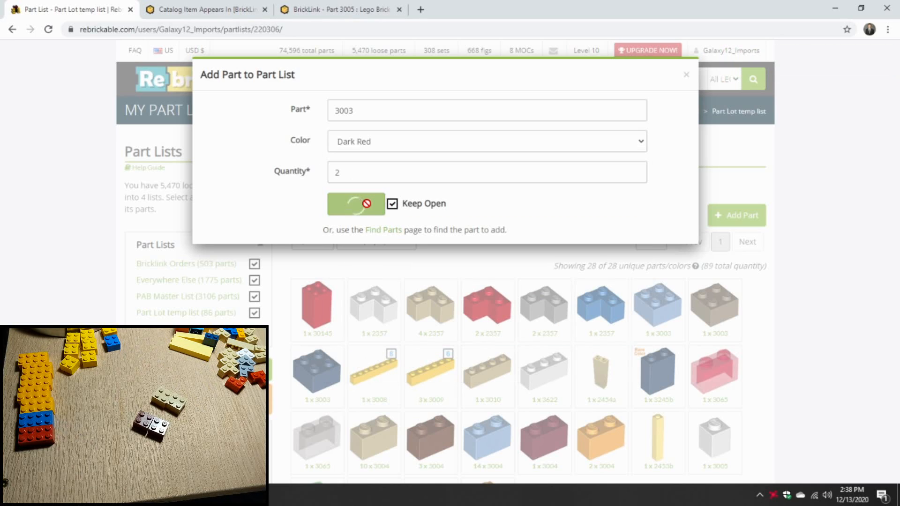
- Add two Tan 3003 bricks to the list
click(637, 174)
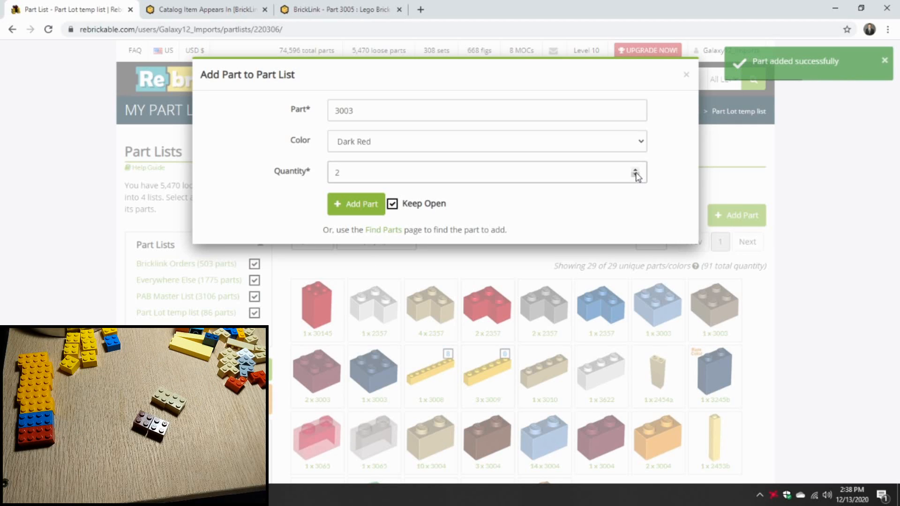
click(474, 140)
text(tan)
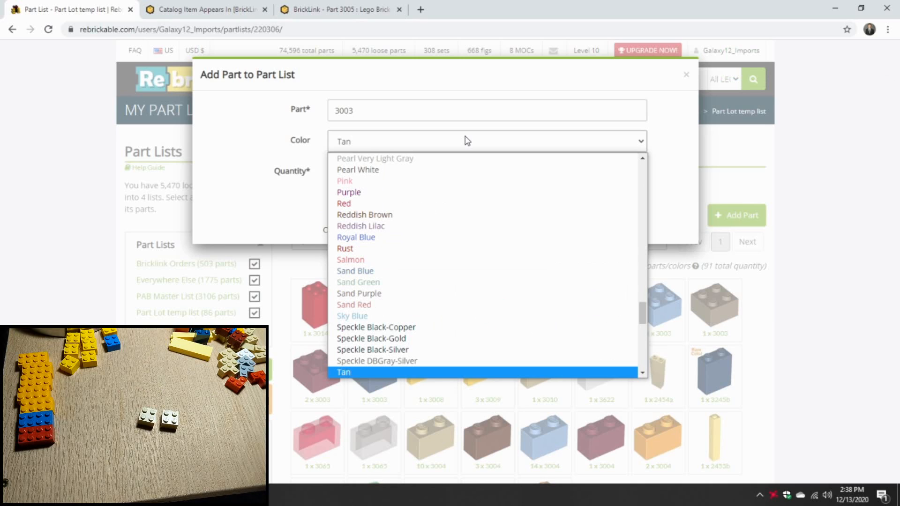
click(331, 188)
click(345, 201)
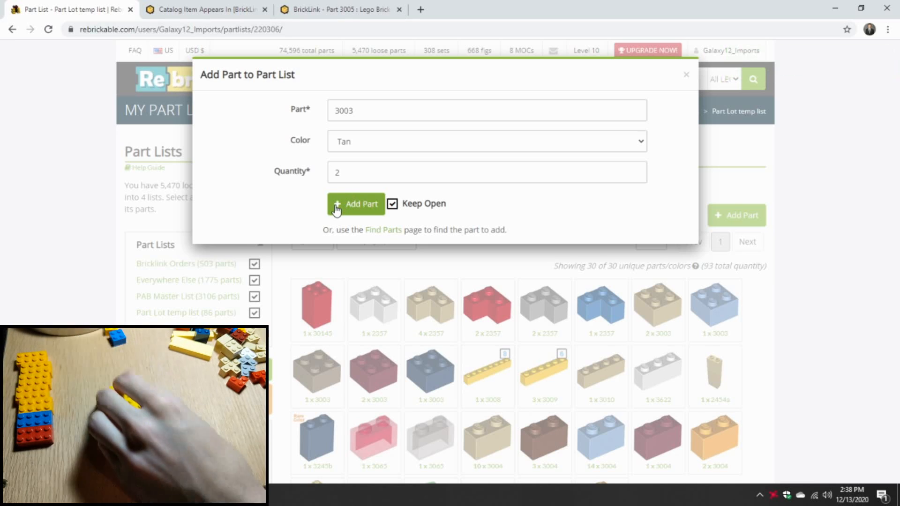
- Add six Yellow 3003a Brick 2 x 2 without Cross Support to the list
click(356, 110)
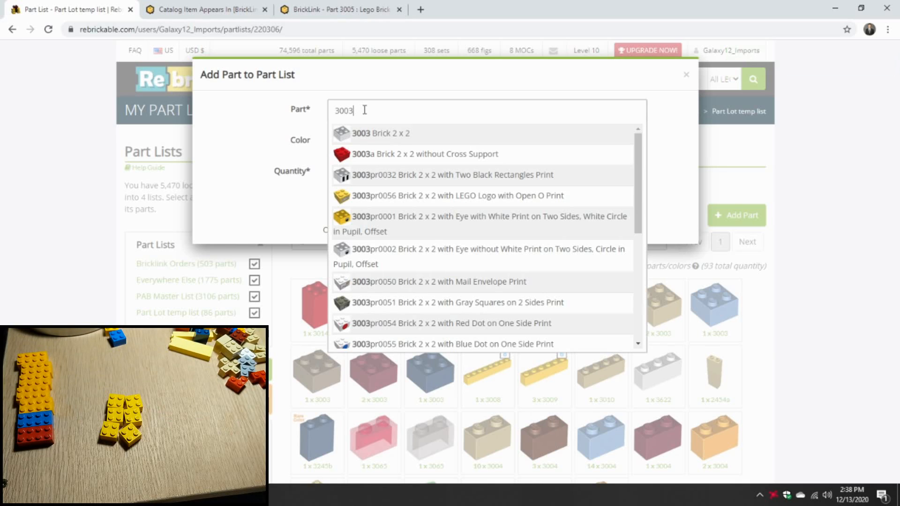
text(a)
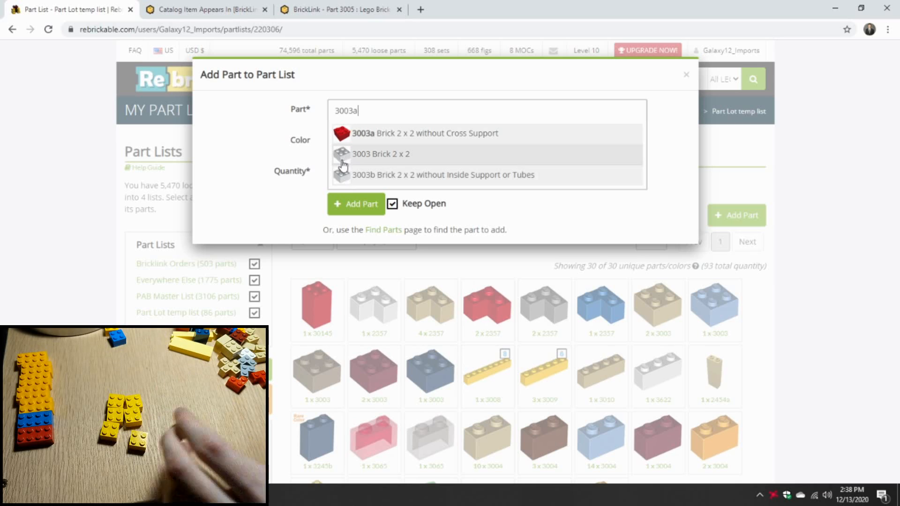
click(303, 142)
click(356, 143)
key(y)
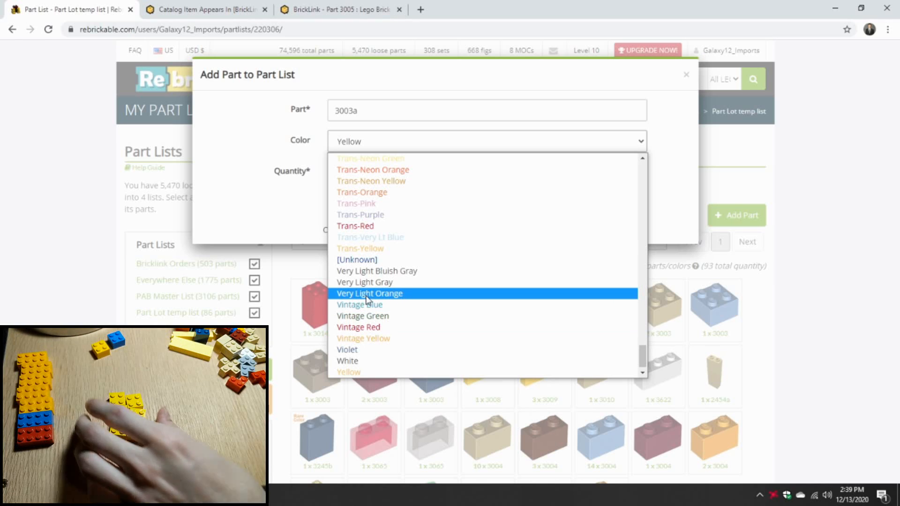
click(349, 372)
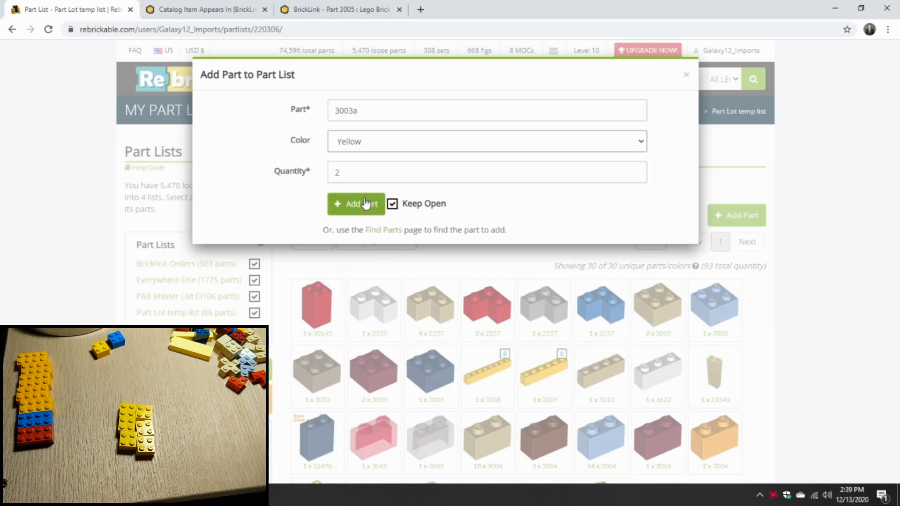
click(310, 176)
text(6)
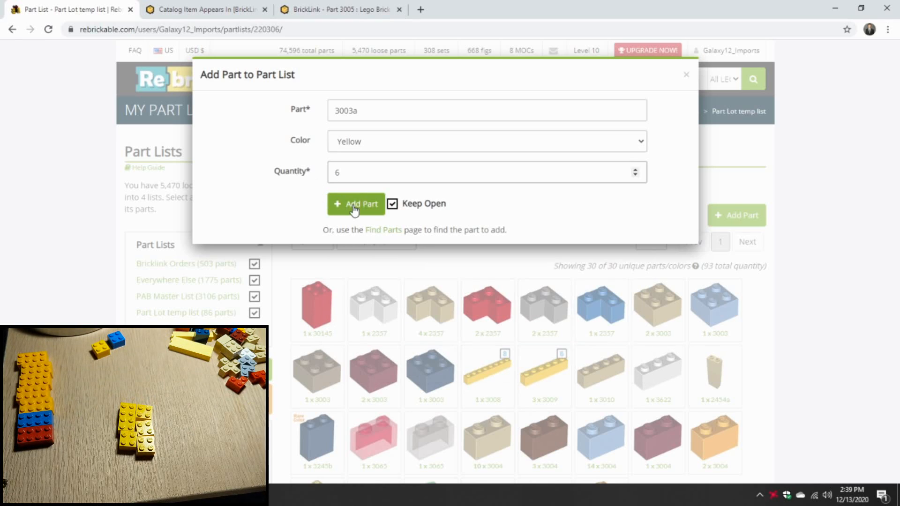
click(355, 209)
click(355, 206)
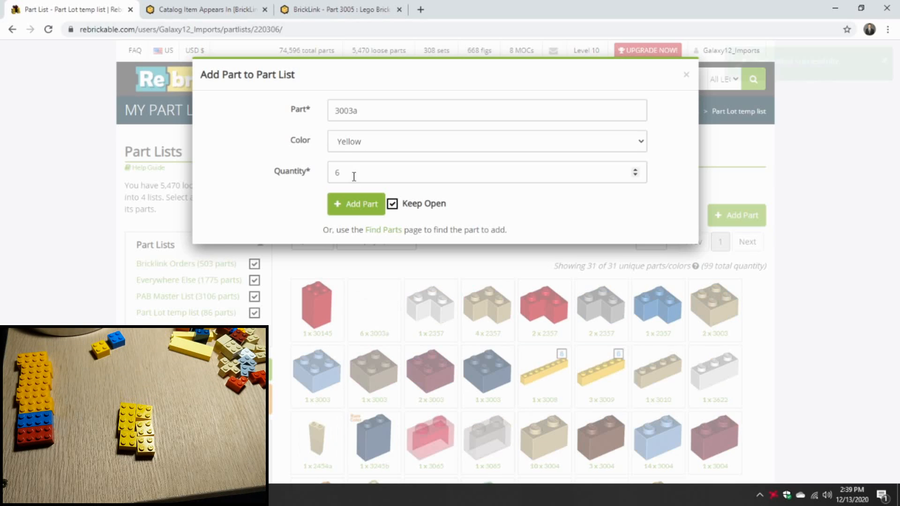
- Add one Vintage Yellow 3003a brick to the list
click(383, 146)
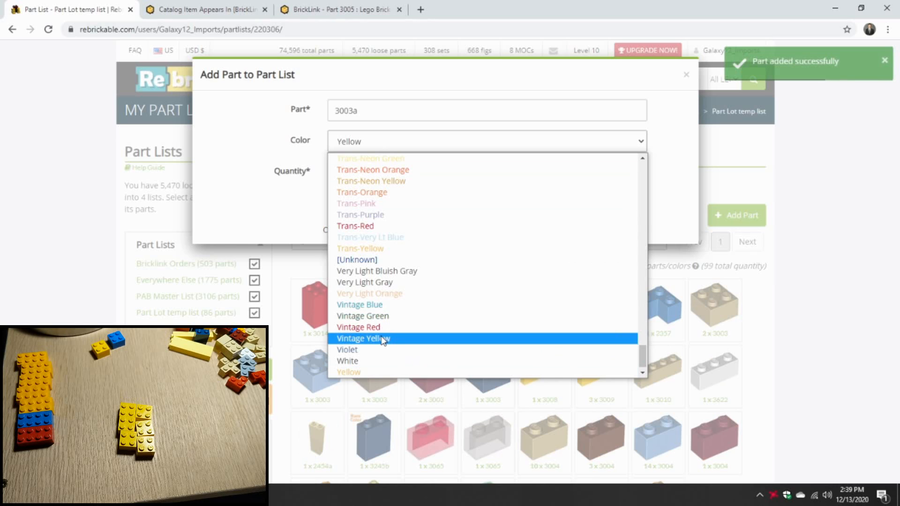
click(383, 340)
double_click(328, 176)
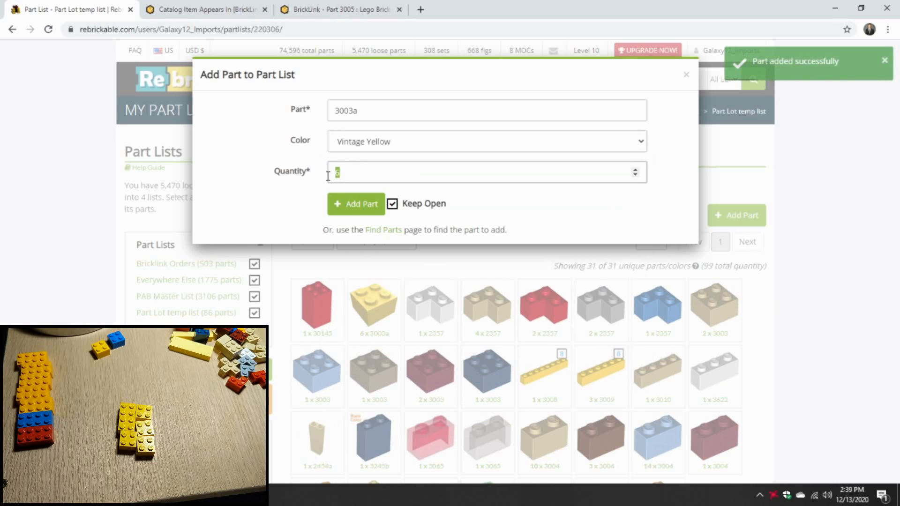
text(1)
click(348, 209)
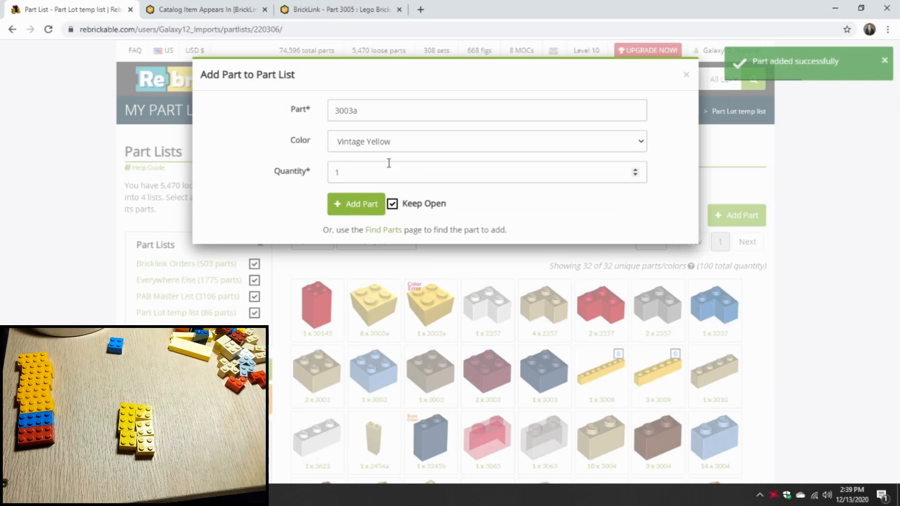
- Add one Vintage Blue 3003a brick to the list and close the add form
click(392, 145)
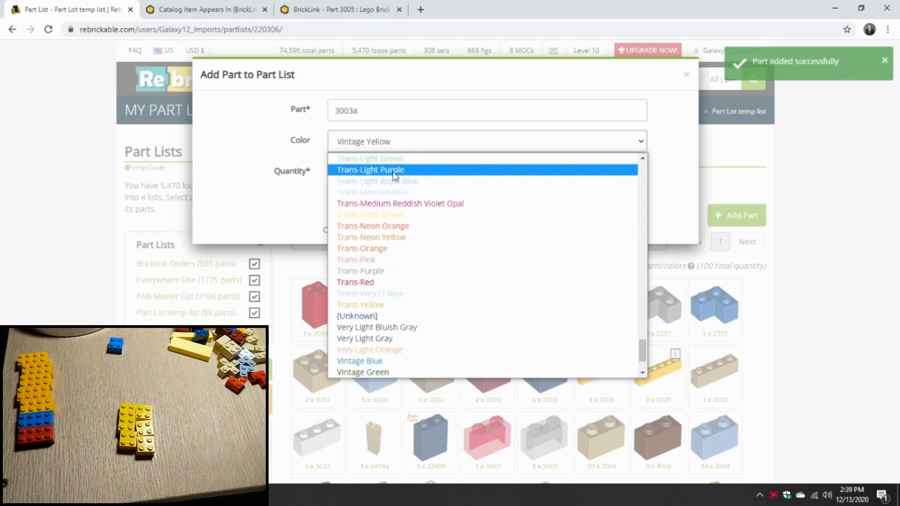
click(374, 362)
click(360, 205)
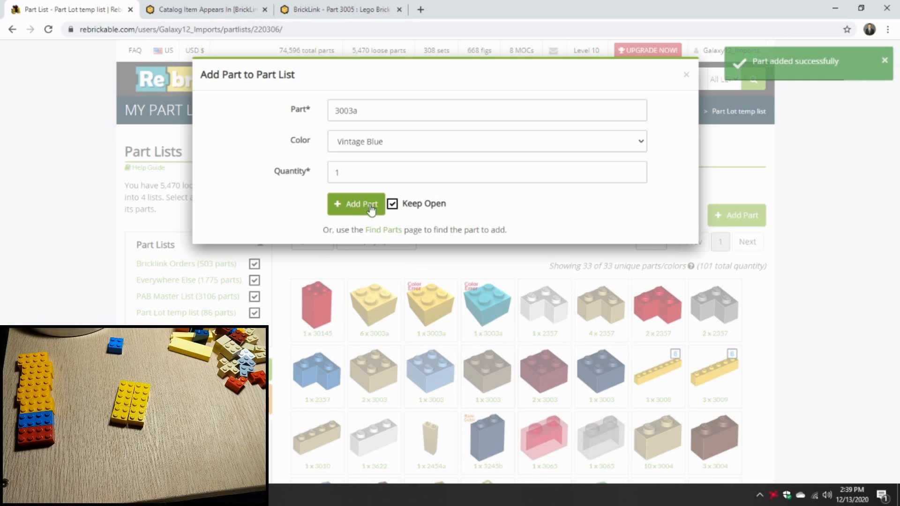
click(686, 75)
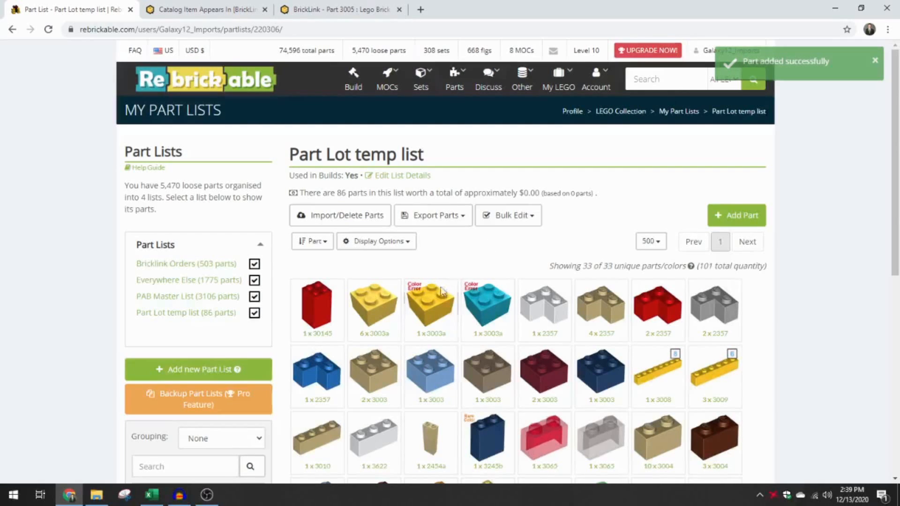
- Change the color of the Vintage Yellow 3003a entry to Yellow and save the part
click(368, 294)
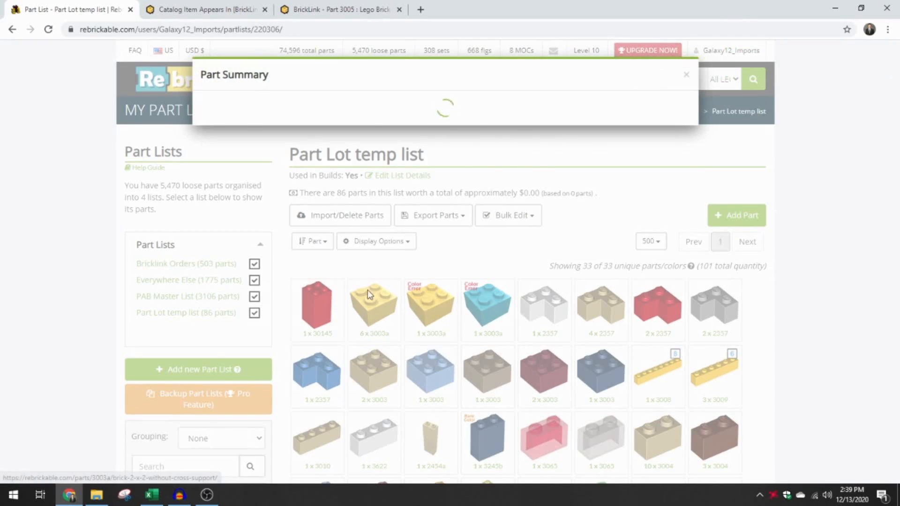
scroll(353, 305, down, 2)
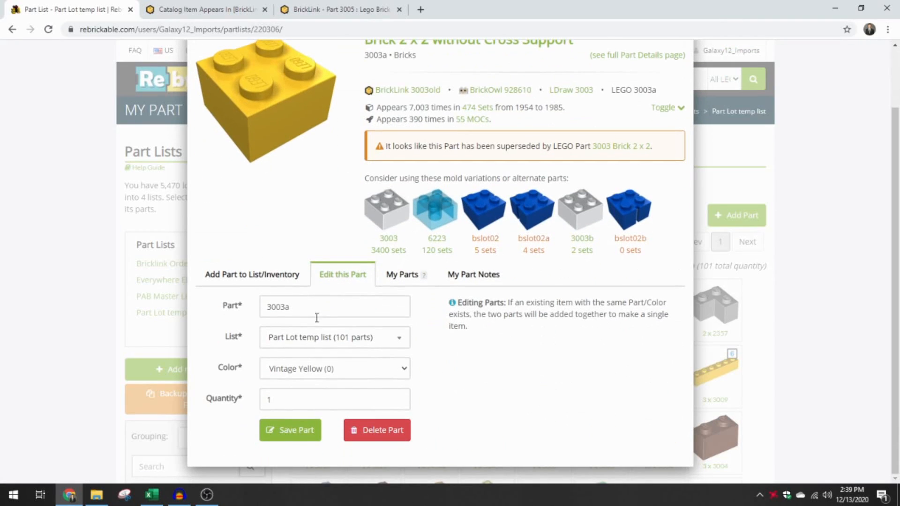
click(340, 371)
scroll(319, 221, up, 20)
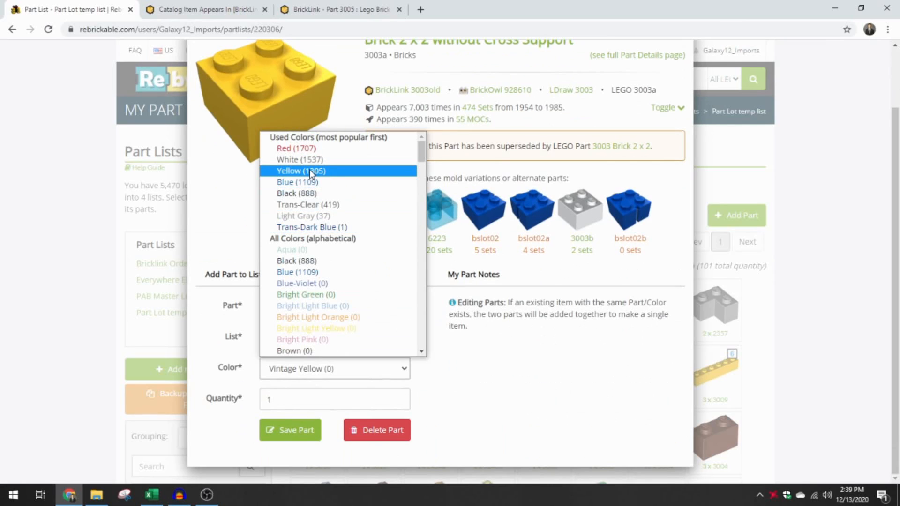
click(313, 171)
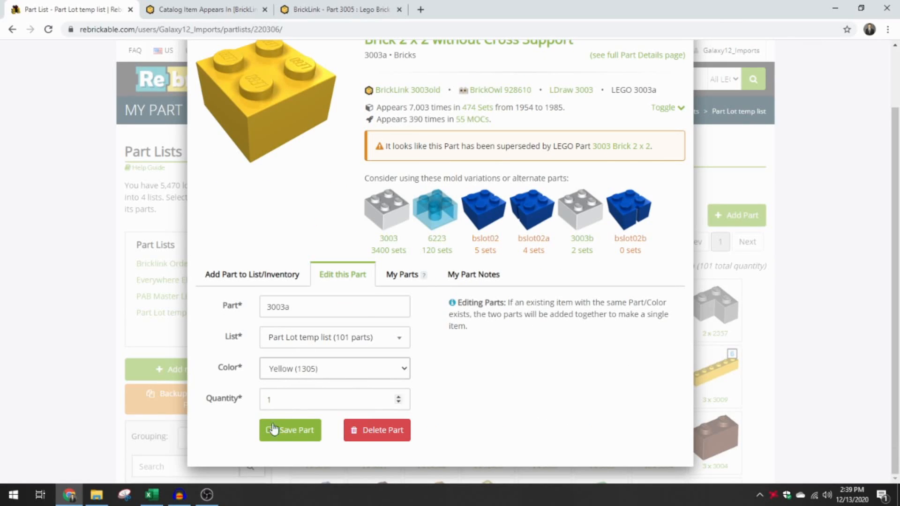
click(298, 431)
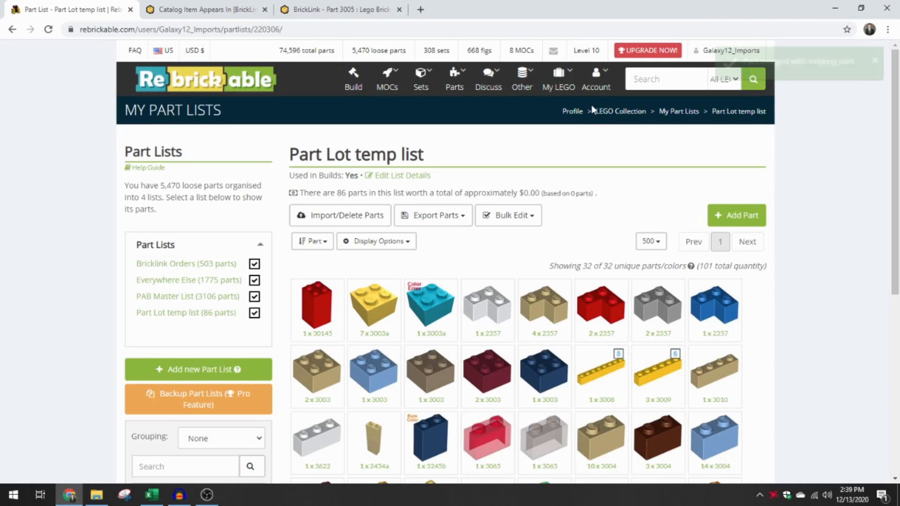
- Change the color of the Vintage Blue 3003a entry to Blue and save the part
click(430, 304)
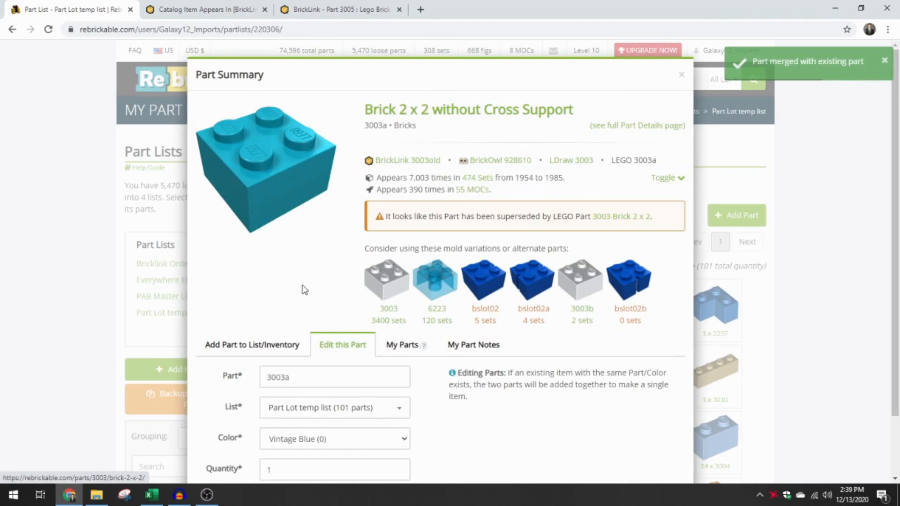
scroll(321, 293, down, 2)
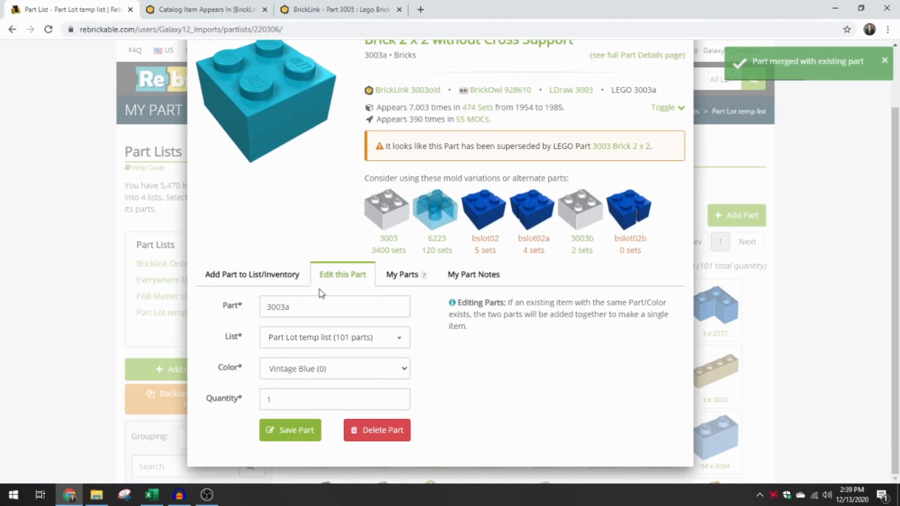
click(307, 370)
scroll(314, 216, up, 20)
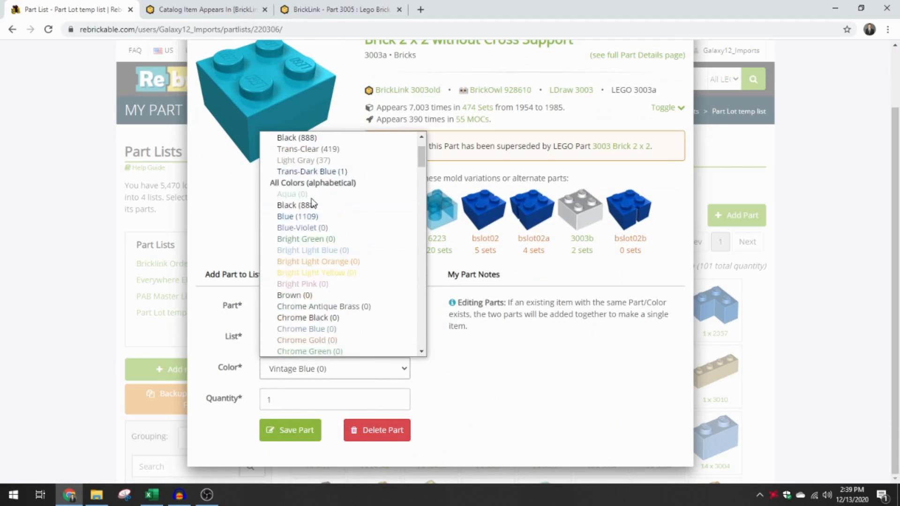
scroll(312, 204, up, 3)
click(310, 193)
click(291, 430)
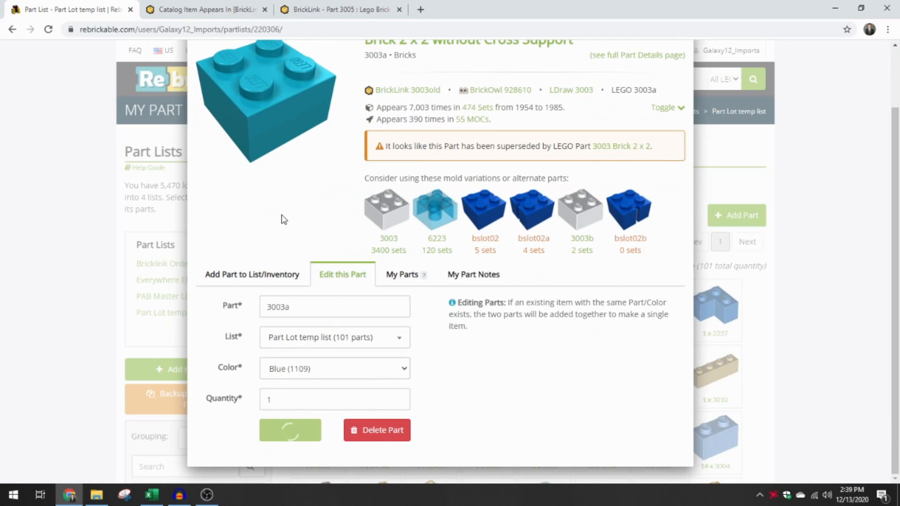
- Switch to BrickLink, open 3003 Brick 2 x 2 from the catalog's Brick category, and examine its part information and similar molds
click(208, 14)
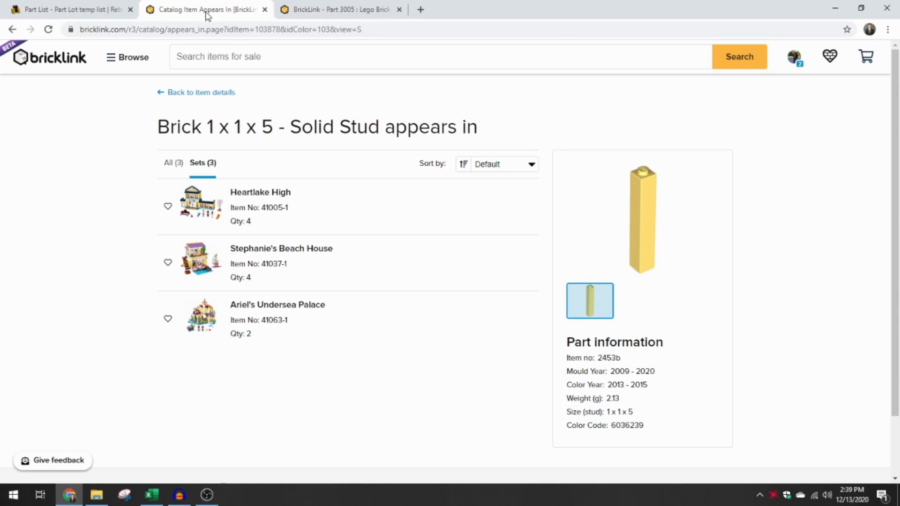
click(303, 17)
scroll(304, 87, up, 5)
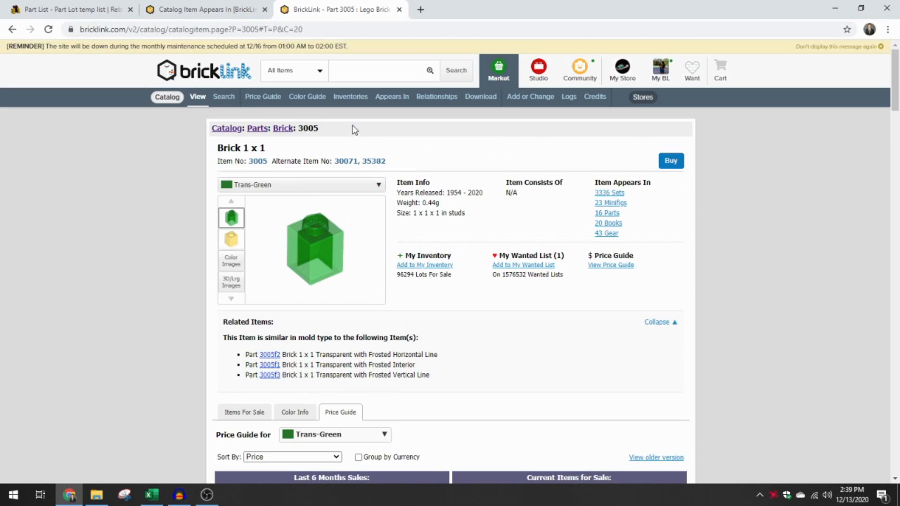
click(270, 15)
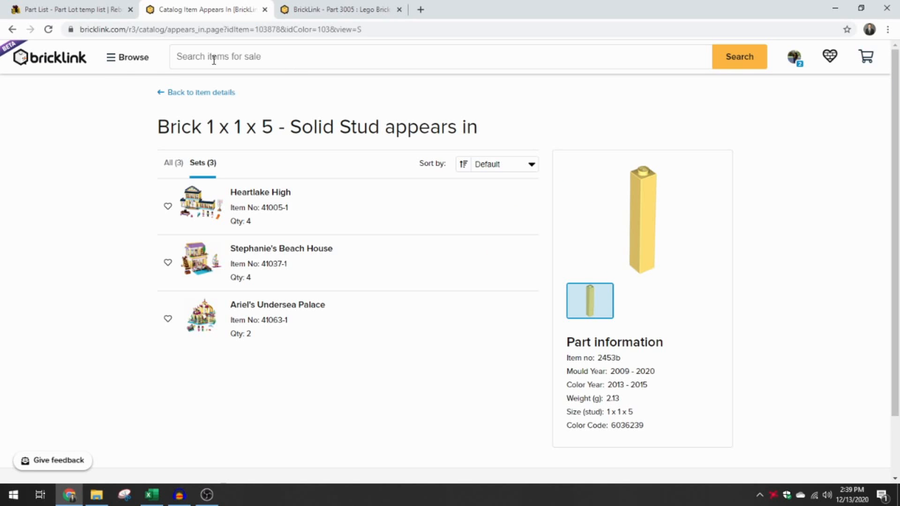
click(126, 59)
click(128, 117)
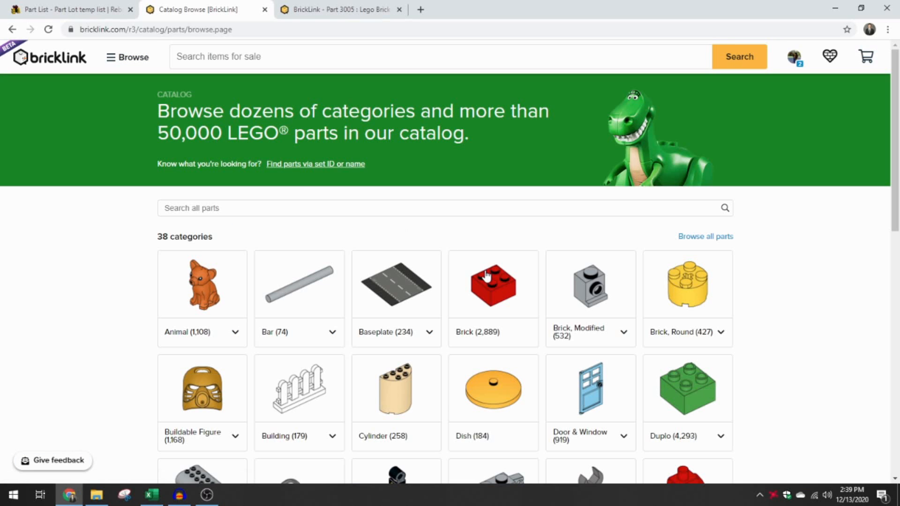
click(488, 278)
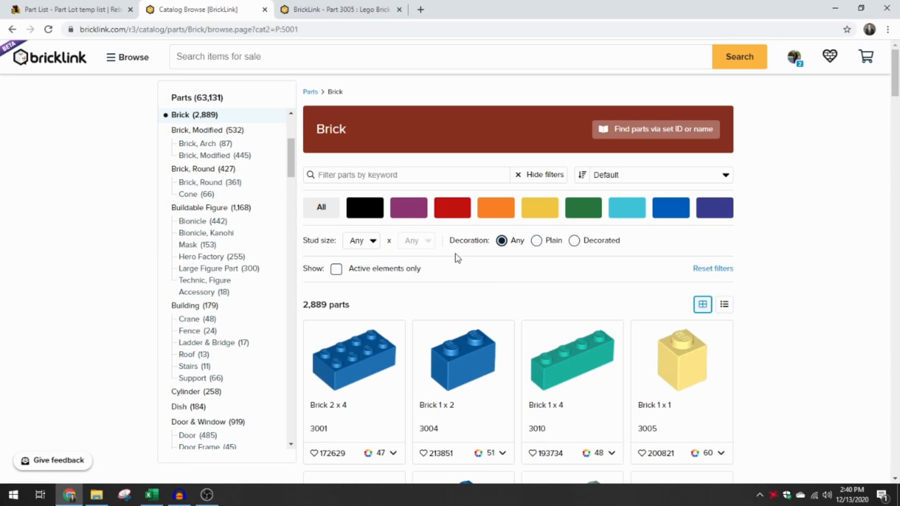
scroll(448, 268, down, 4)
click(465, 344)
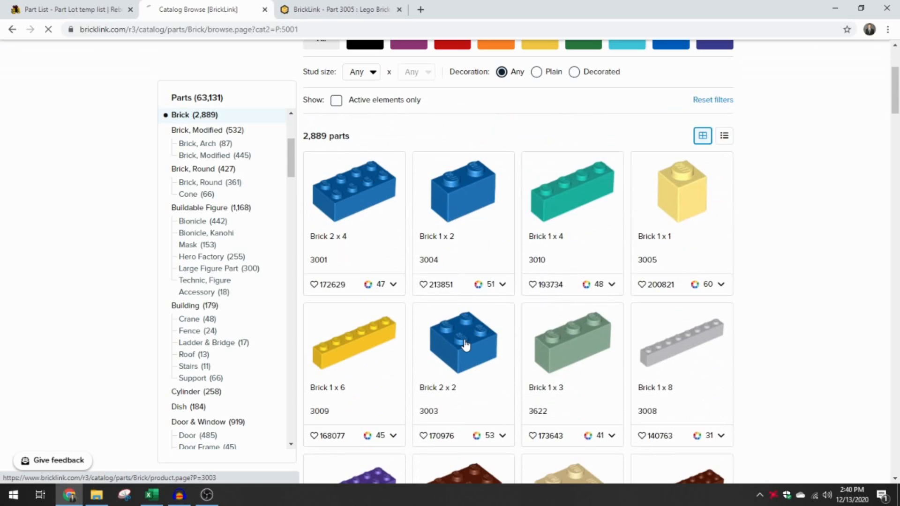
scroll(336, 311, down, 4)
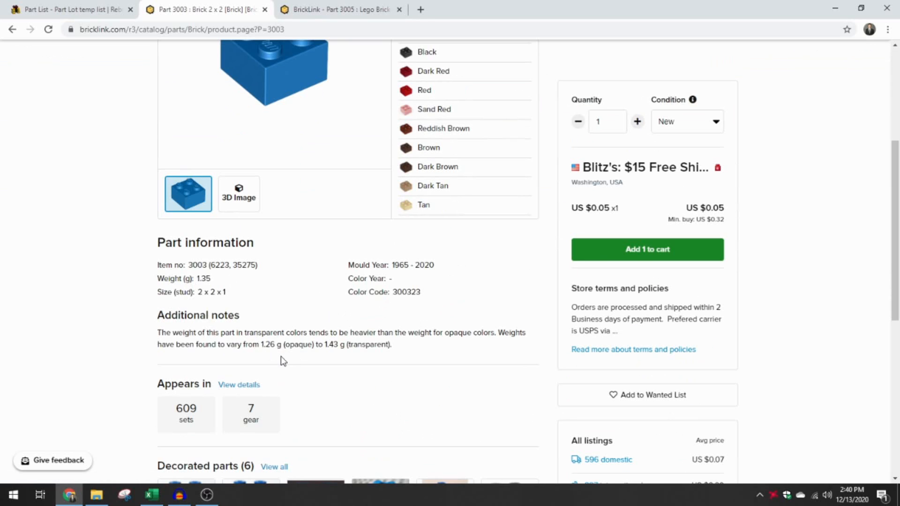
scroll(283, 360, down, 2)
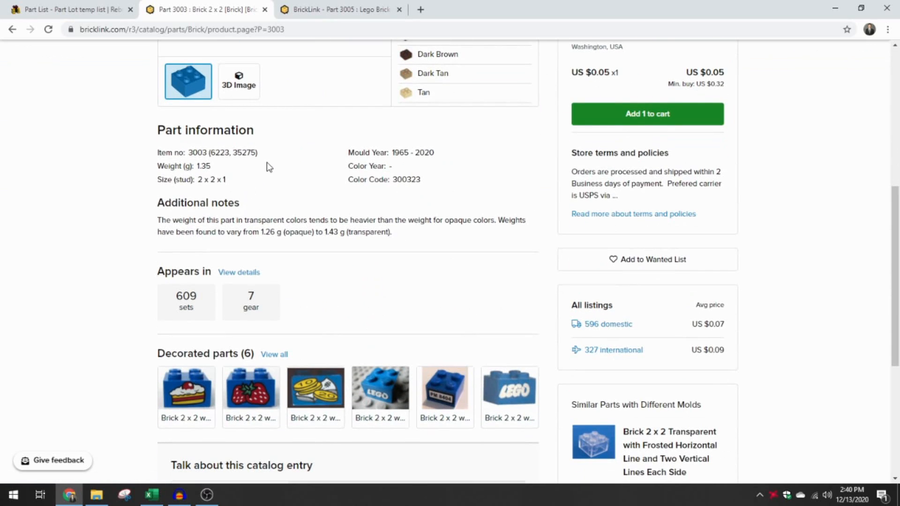
- Search BrickLink for part 3003a within sets
scroll(307, 235, down, 4)
scroll(306, 235, up, 10)
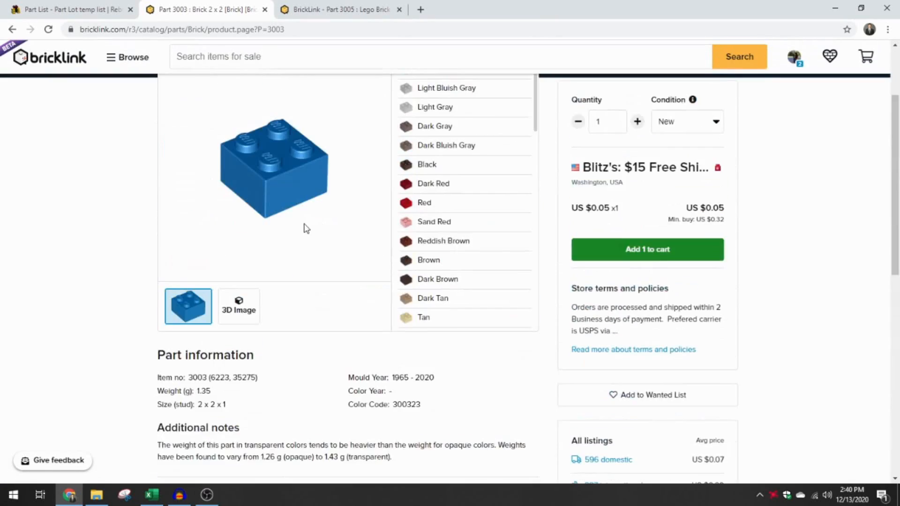
click(231, 60)
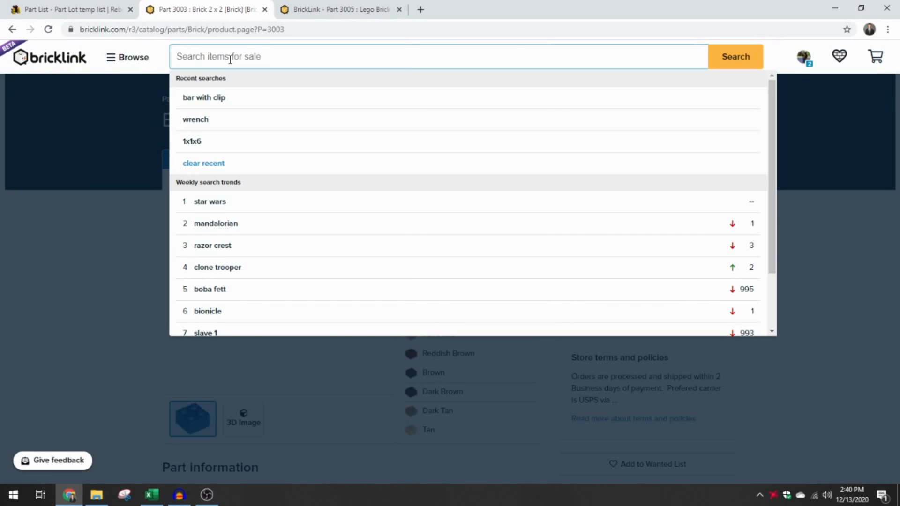
text(3003a)
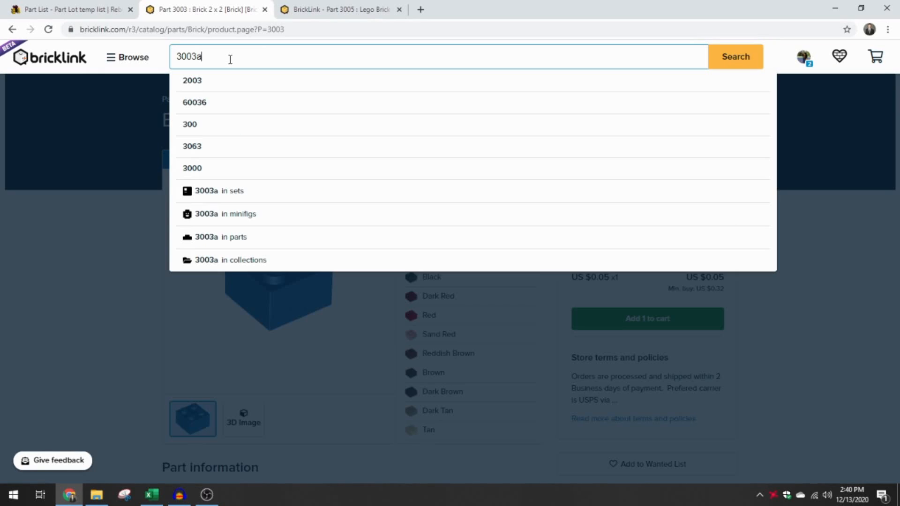
click(227, 196)
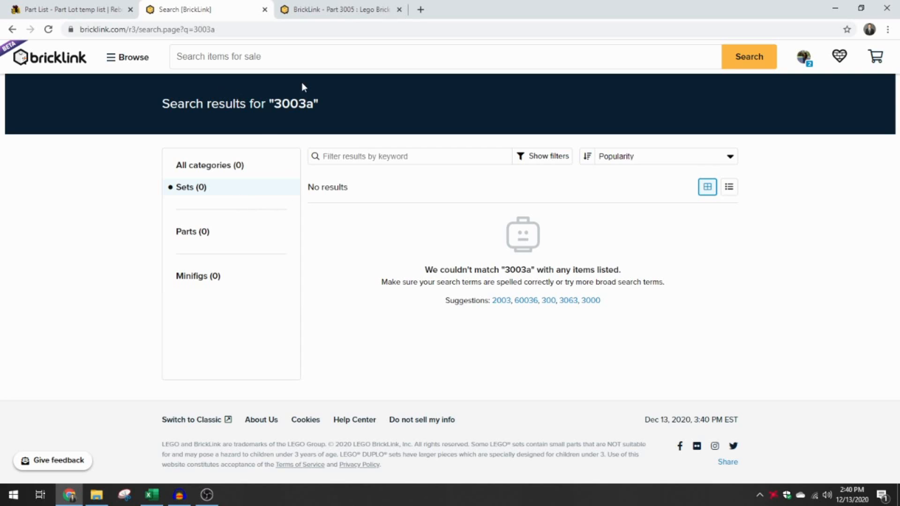
- On the classic BrickLink site, search for 3003 and open the catalog page of the Brick 2 x 2 part
click(333, 10)
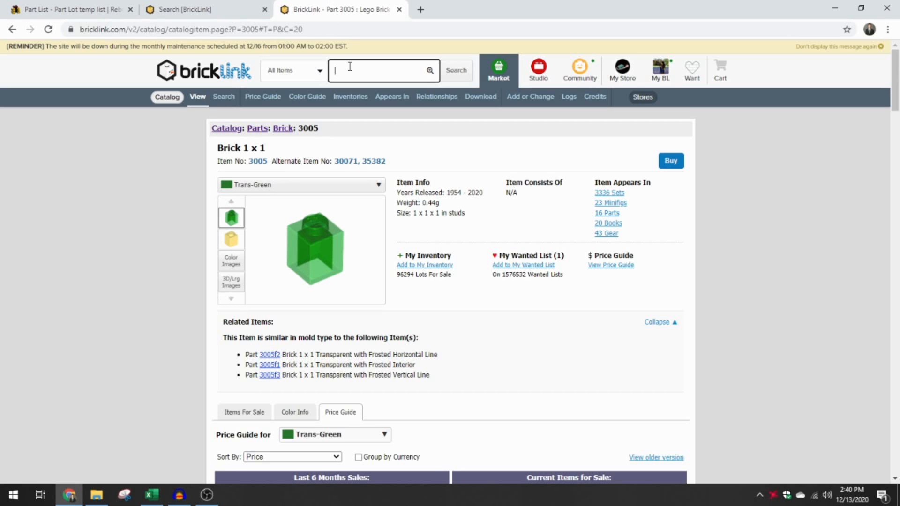
text(3003)
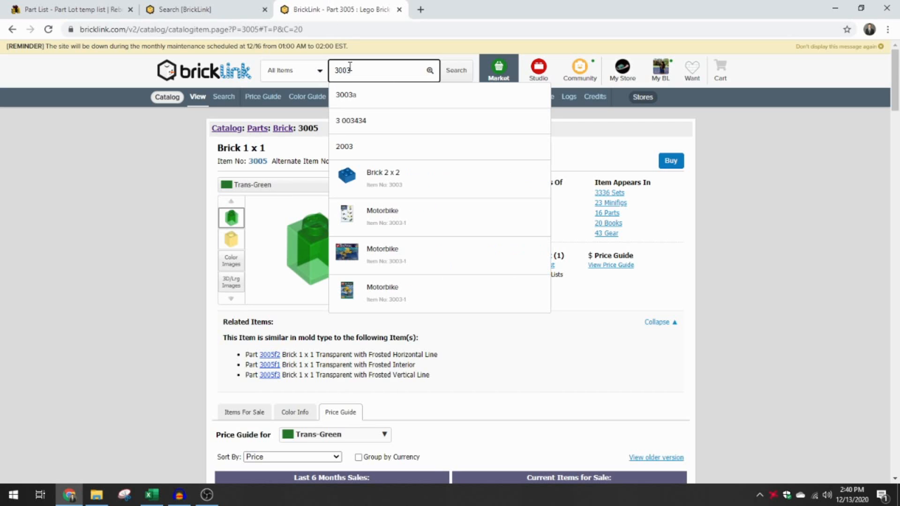
click(388, 170)
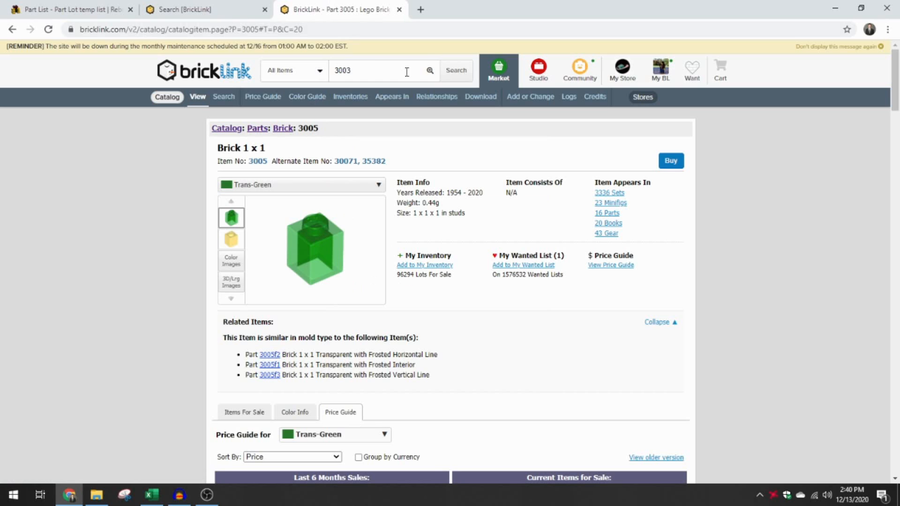
click(457, 71)
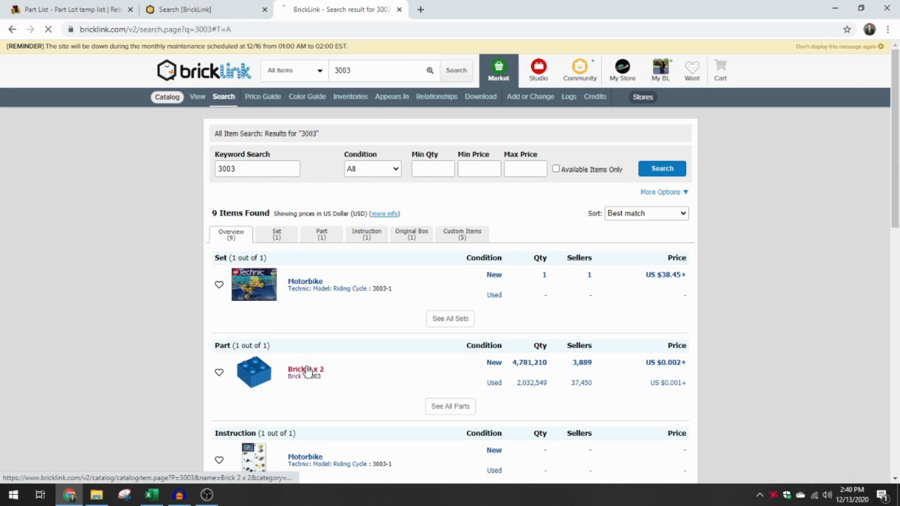
click(305, 370)
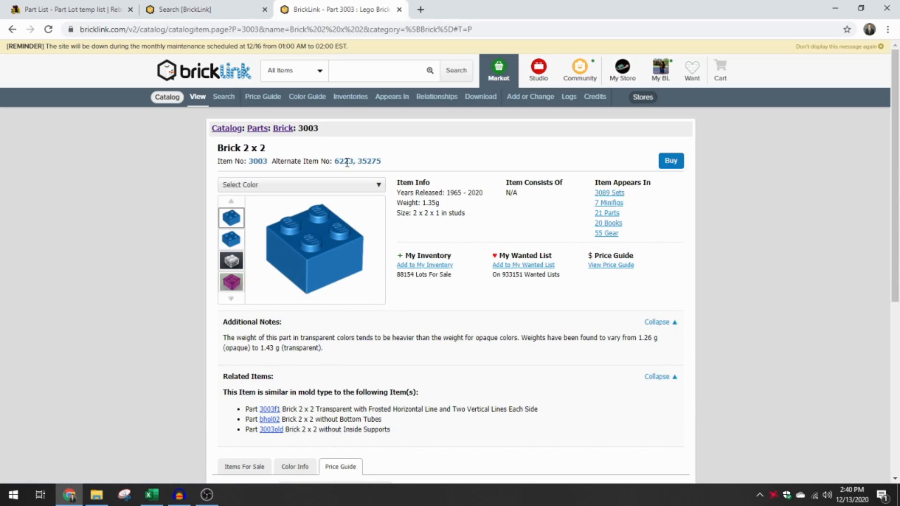
- Review the similar molds listed for 3003 and open 3003old, Brick 2 x 2 without Inside Supports
scroll(404, 366, down, 1)
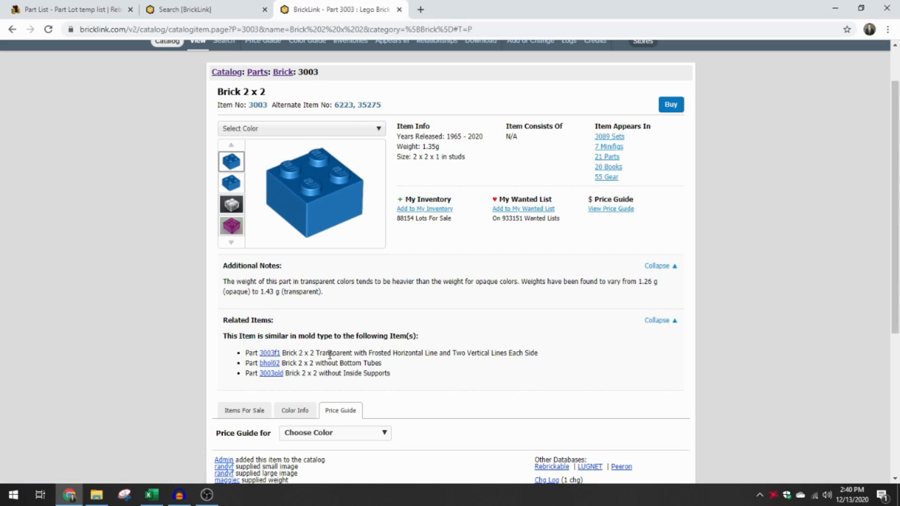
drag(416, 354, 532, 357)
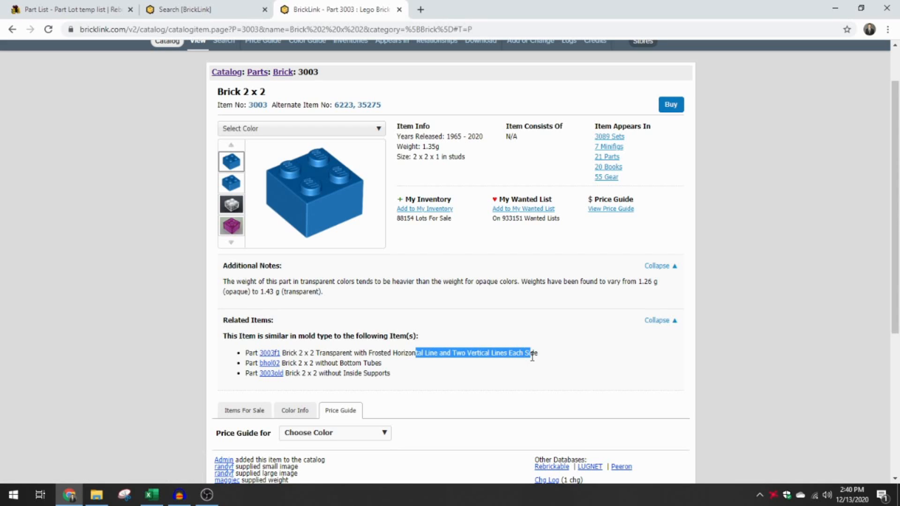
click(550, 362)
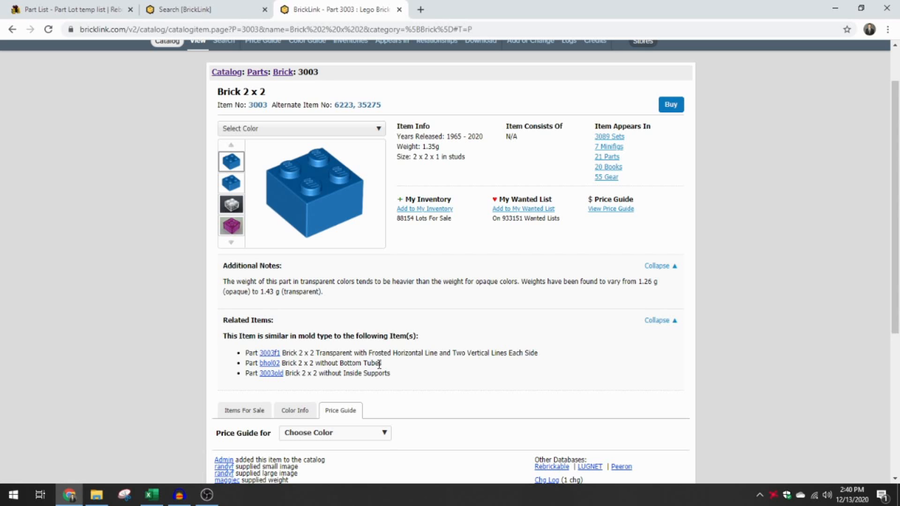
click(271, 375)
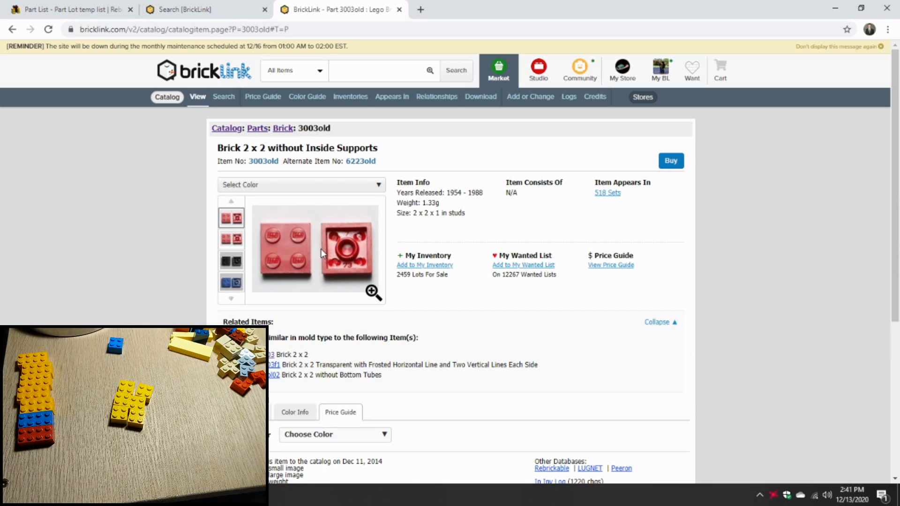
- Switch to Rebrickable, look up 3003old when adding a part, compare it with the BrickLink page, and close the form without adding
key(ctrl+1)
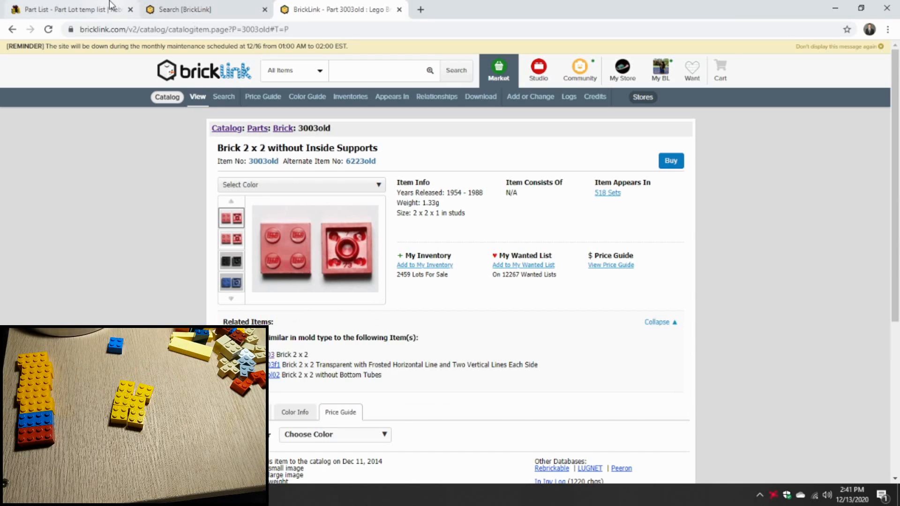
click(737, 215)
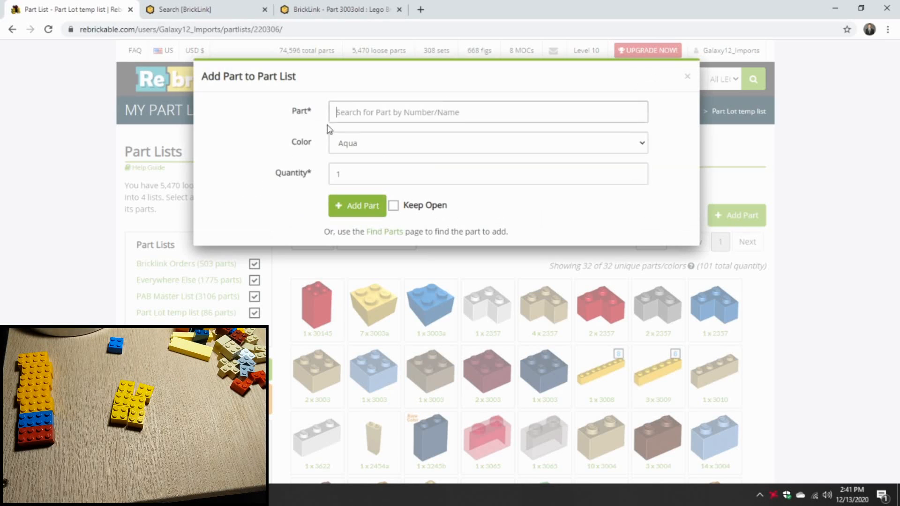
text(3003)
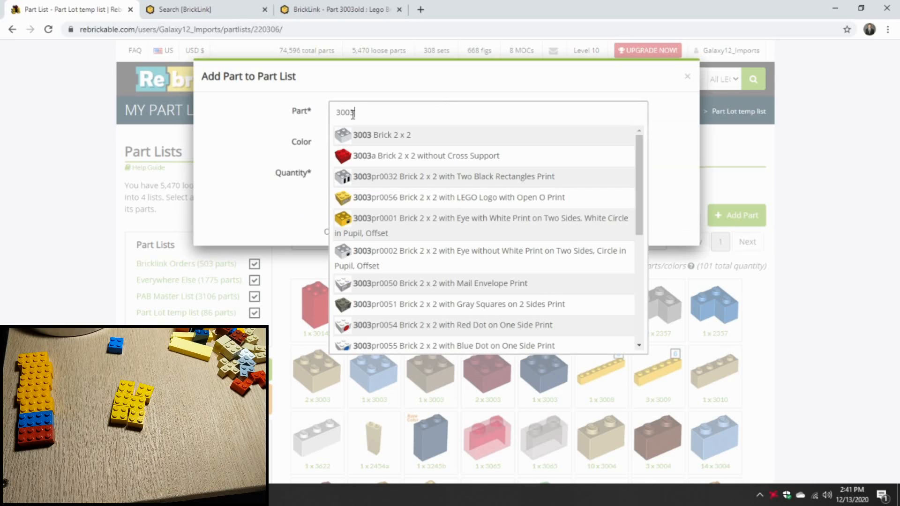
text(old)
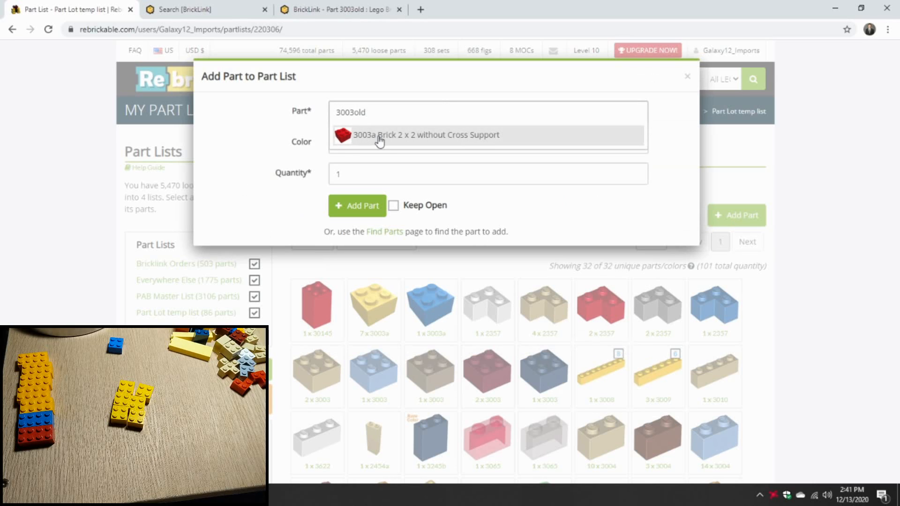
click(333, 10)
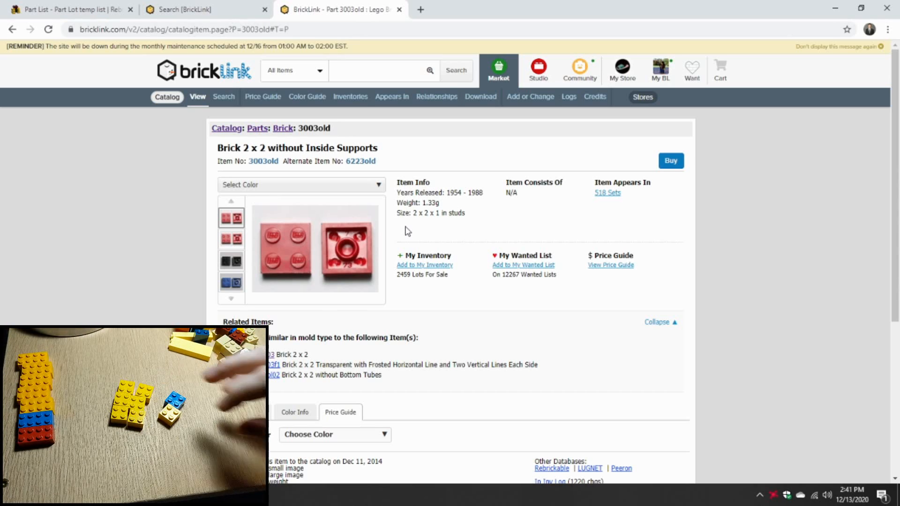
click(64, 6)
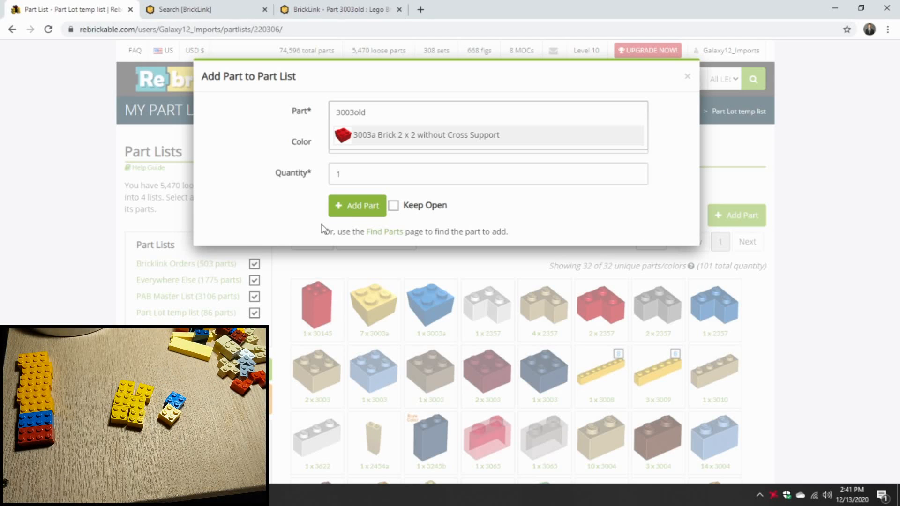
click(688, 78)
- Add five Bright Light Orange 3001 bricks to the part list, keeping the add form open
scroll(448, 263, down, 1)
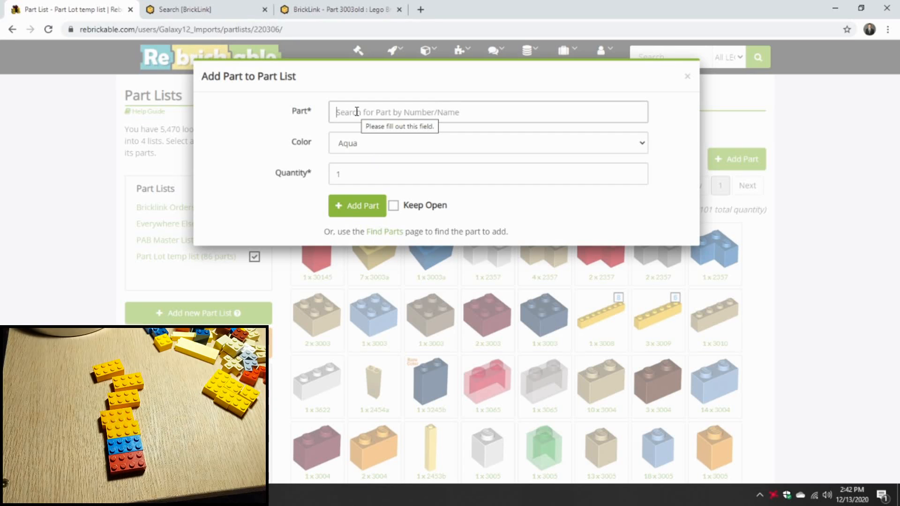
text(3001)
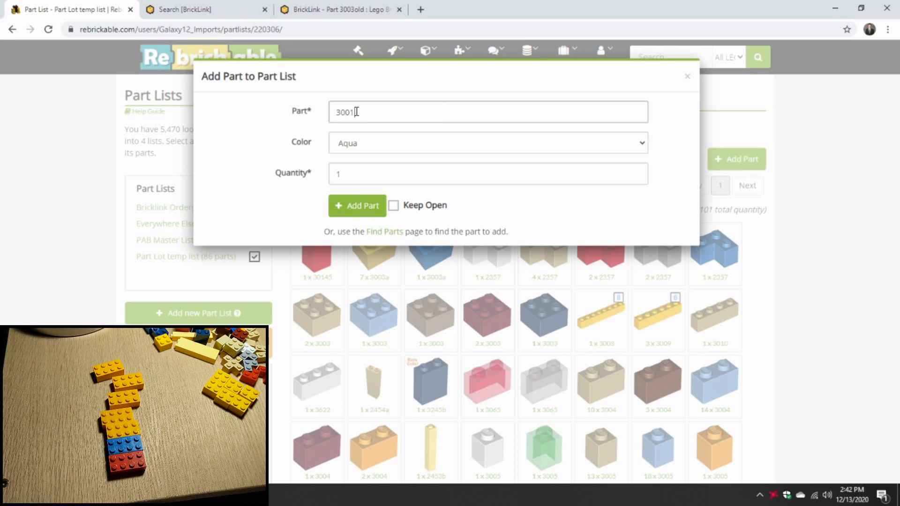
click(371, 140)
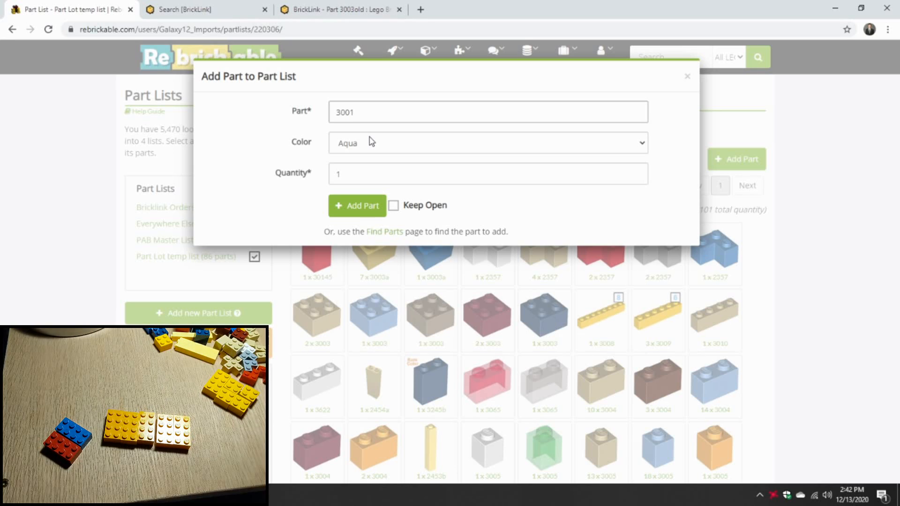
click(342, 150)
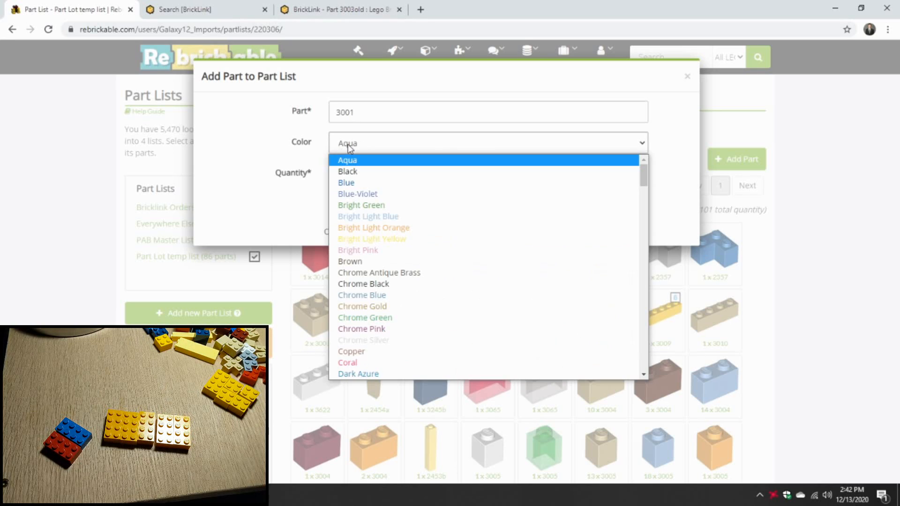
text(br)
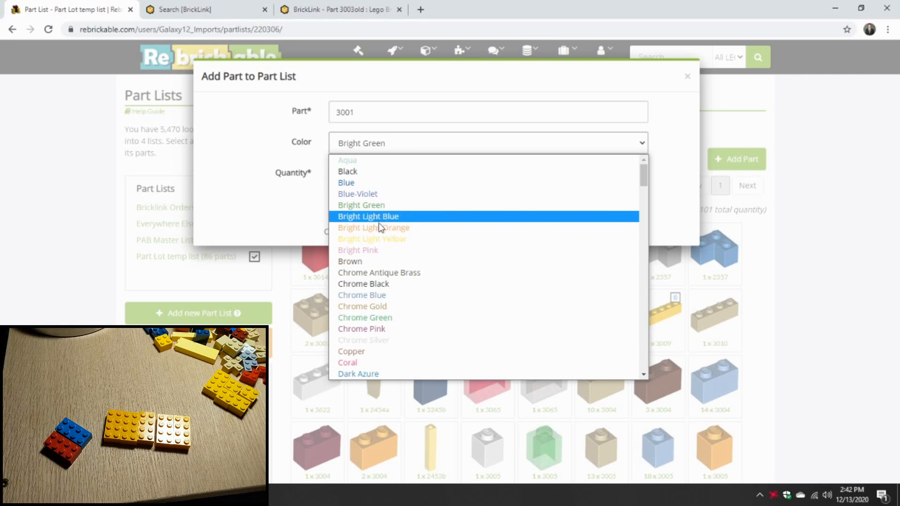
click(375, 228)
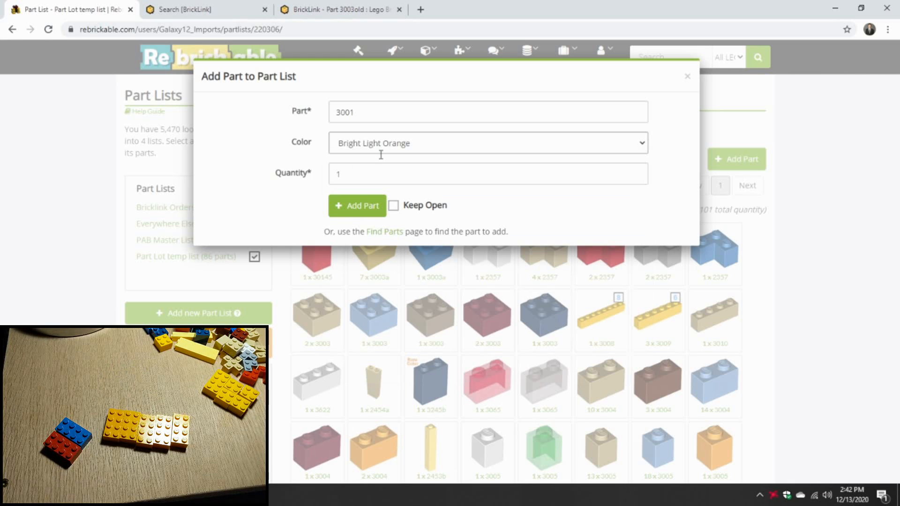
click(305, 177)
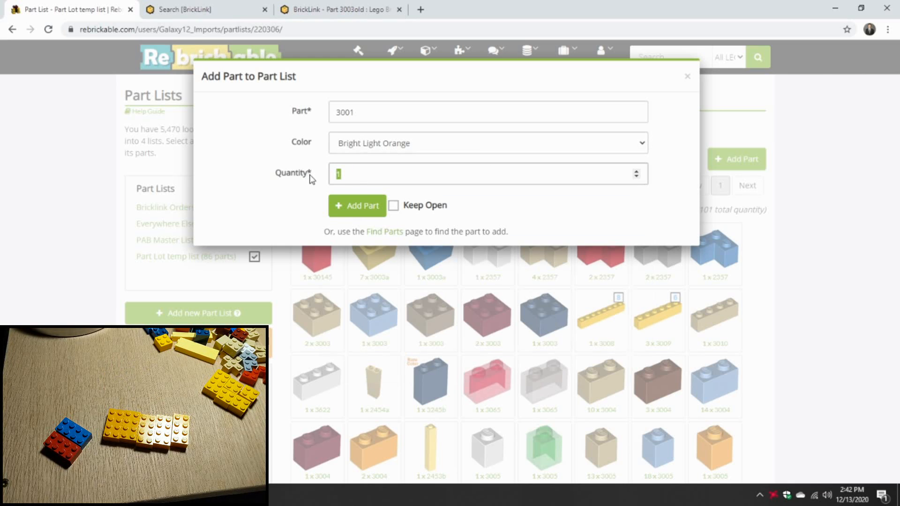
text(5)
click(393, 206)
click(364, 206)
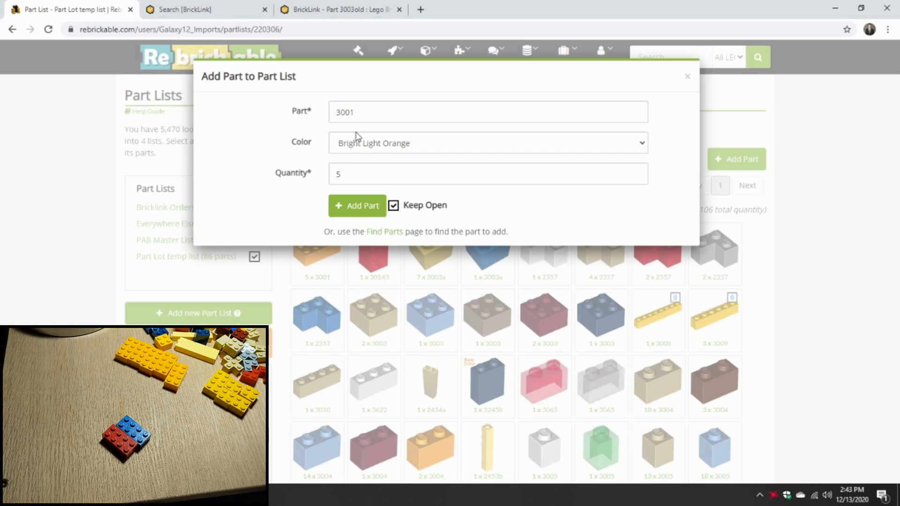
- Add one Red 3001a Brick 2 x 4 without Cross Supports to the part list
click(364, 111)
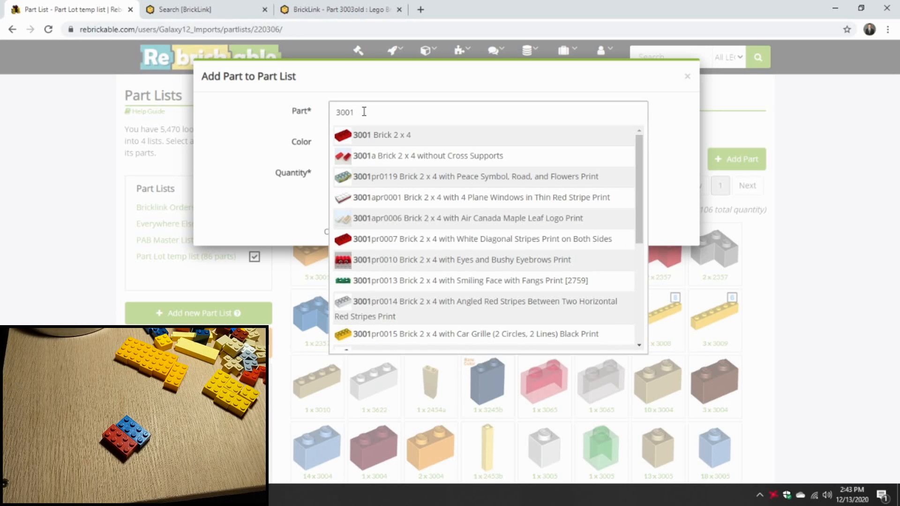
text(a)
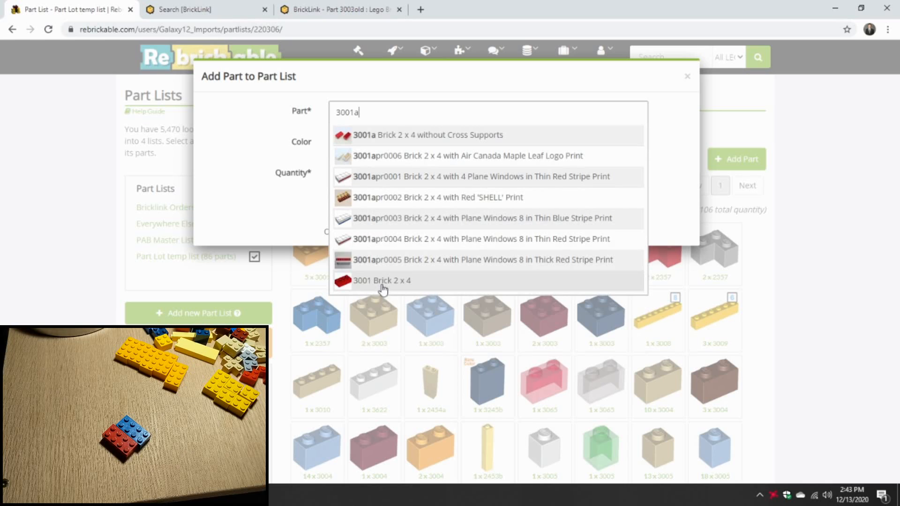
click(378, 135)
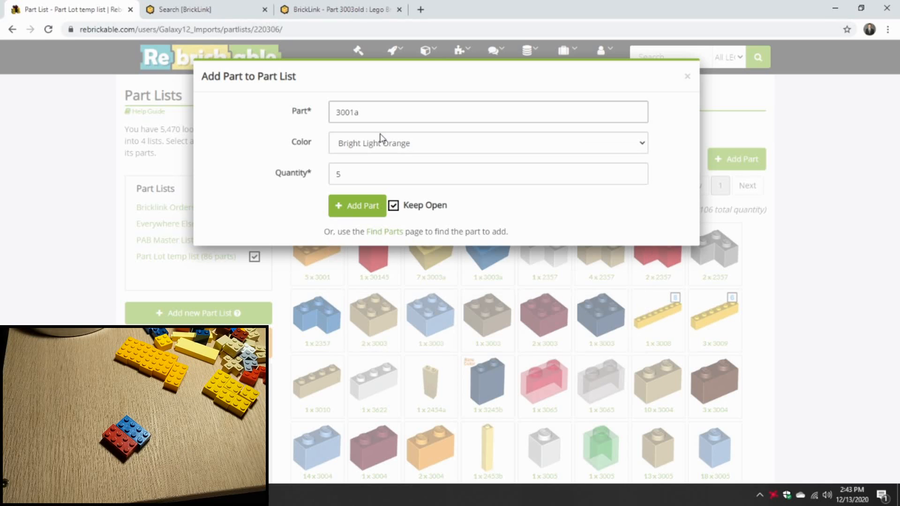
click(408, 147)
key(r)
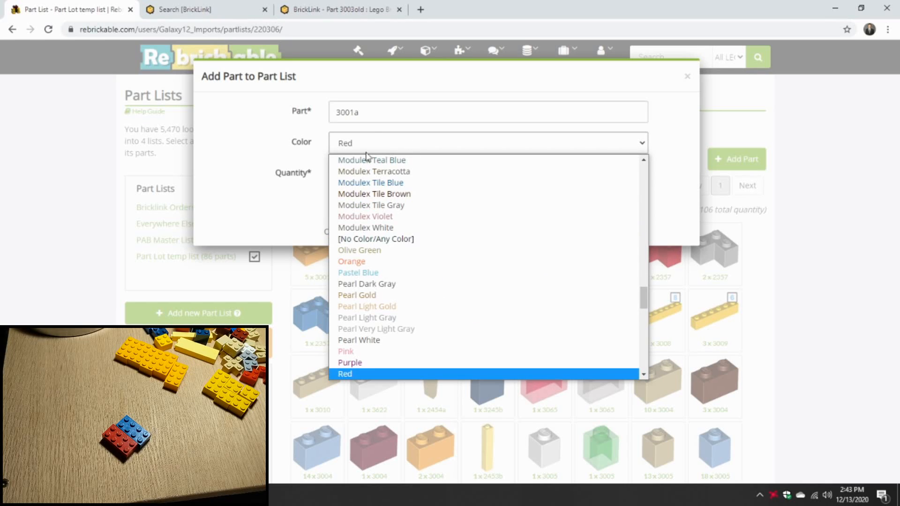
key(Return)
key(Tab)
text(1)
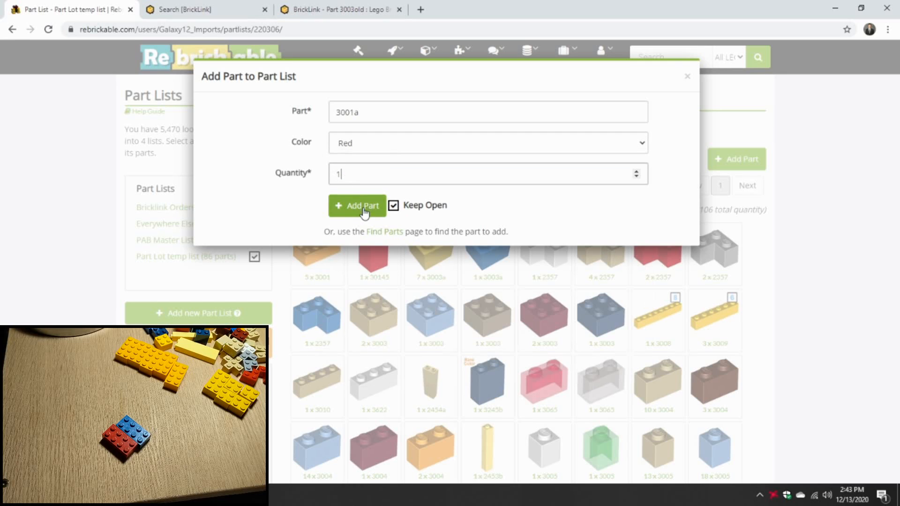
click(355, 206)
- Add one Blue 3001a brick to the part list
click(356, 146)
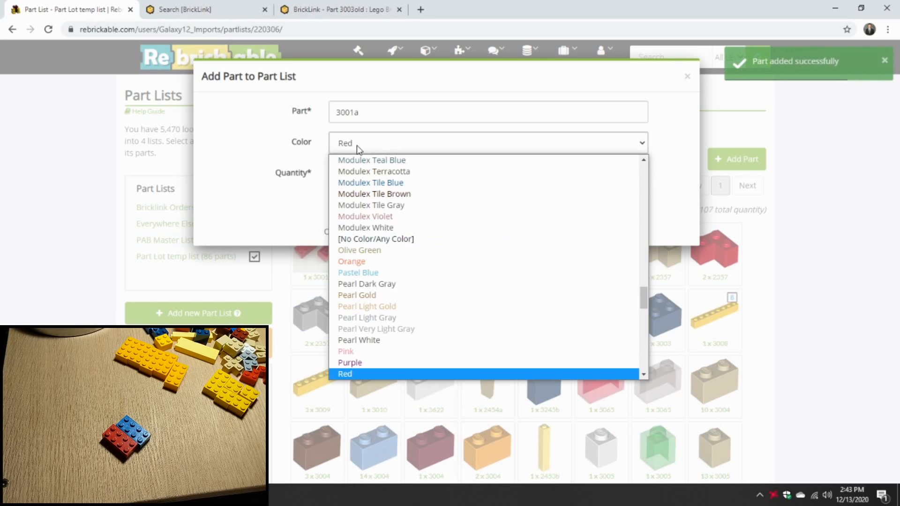
key(b)
key(b)
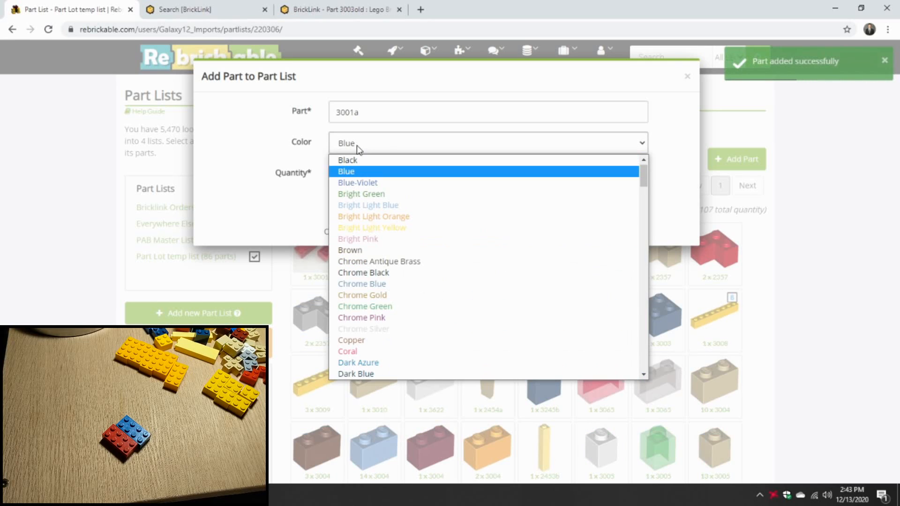
click(348, 172)
click(356, 205)
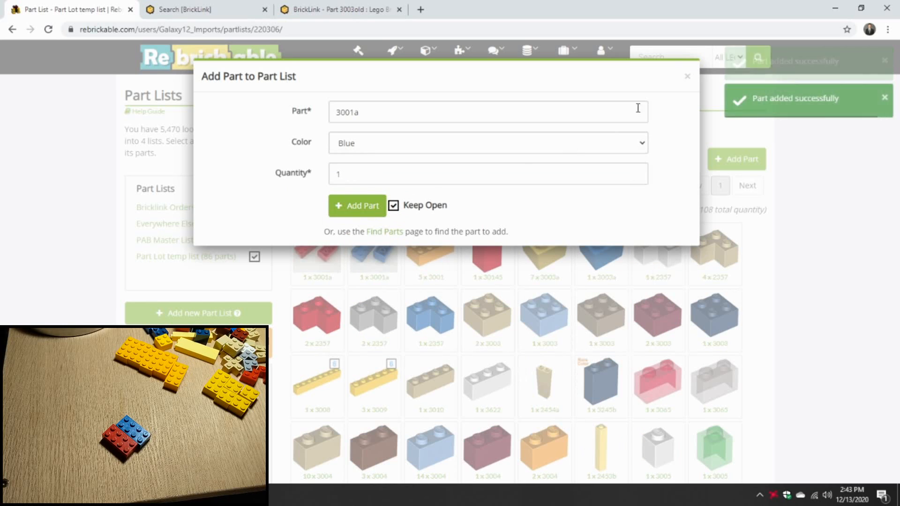
- Close the add-part form and reload the Part Lot temp list to refresh its totals and prices
click(687, 76)
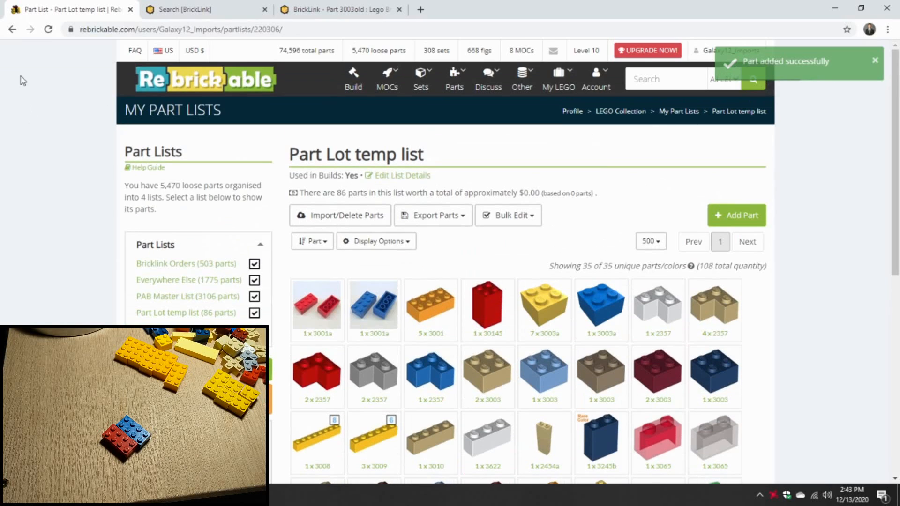
click(48, 30)
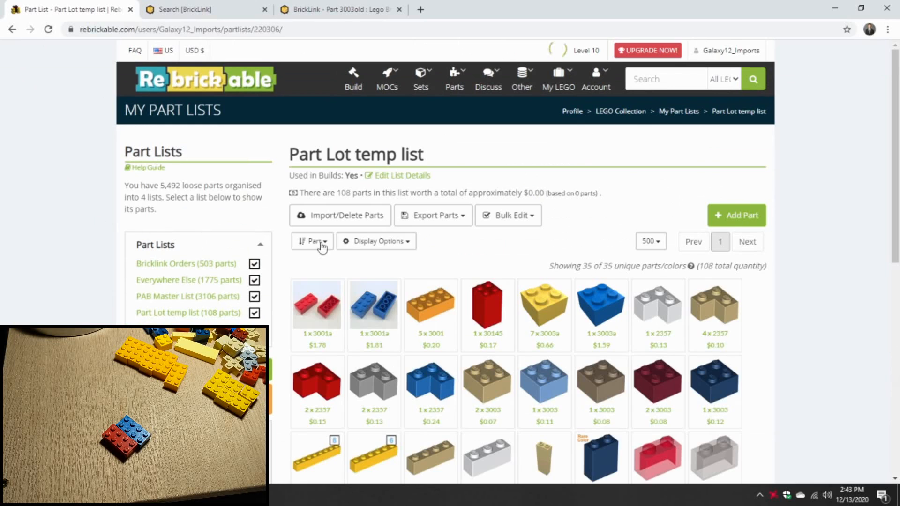
scroll(454, 257, down, 4)
scroll(422, 244, up, 4)
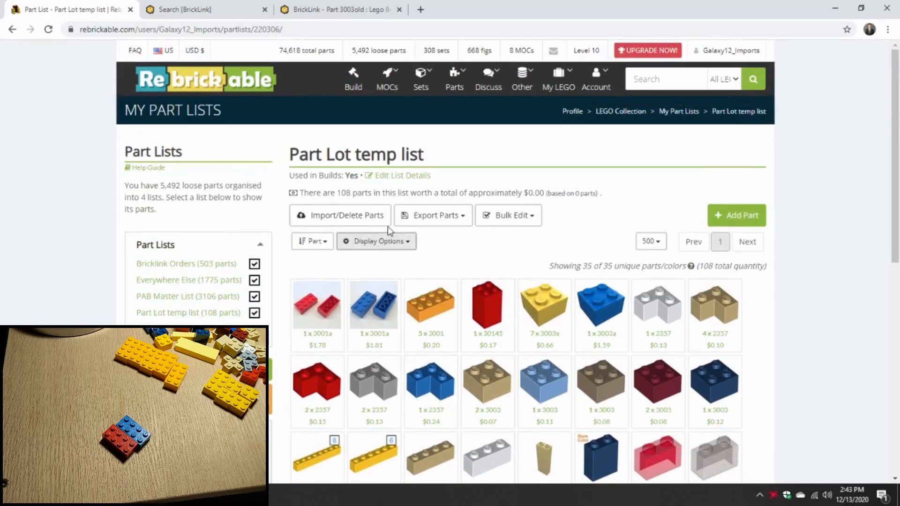
- Sort the Part Lot temp list by price from highest to lowest and review the price estimates of its bricks
scroll(373, 193, down, 1)
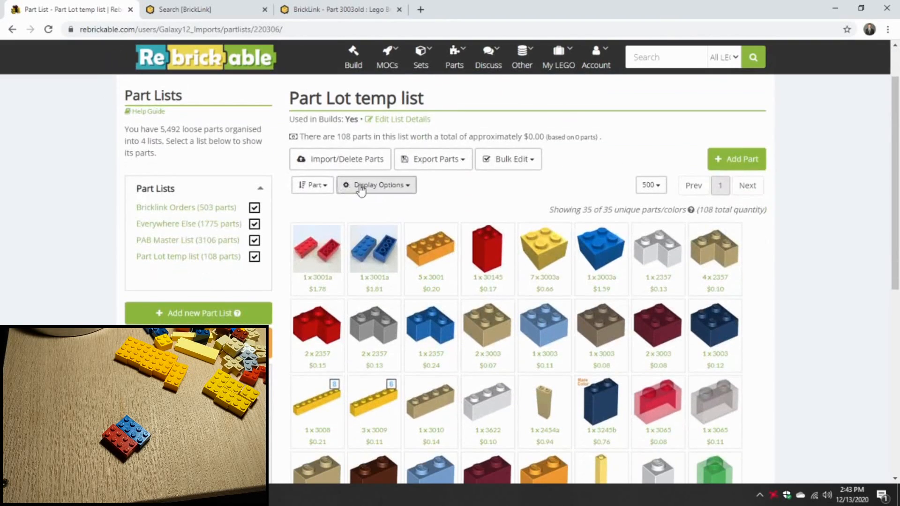
click(312, 184)
click(322, 265)
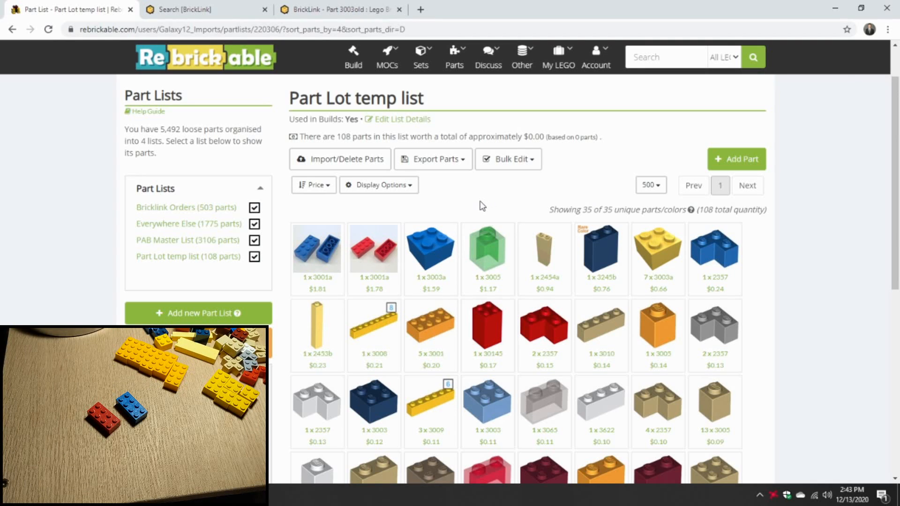
scroll(482, 206, down, 4)
scroll(474, 249, up, 3)
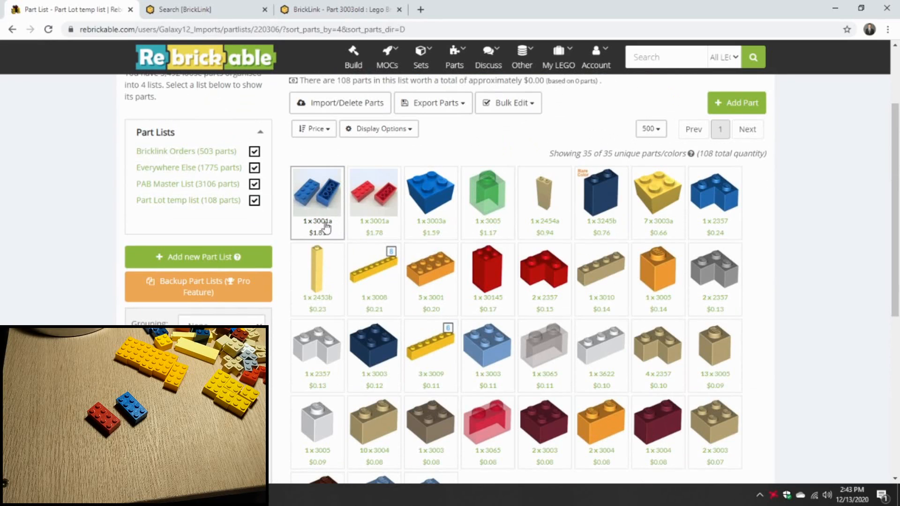
scroll(476, 332, down, 1)
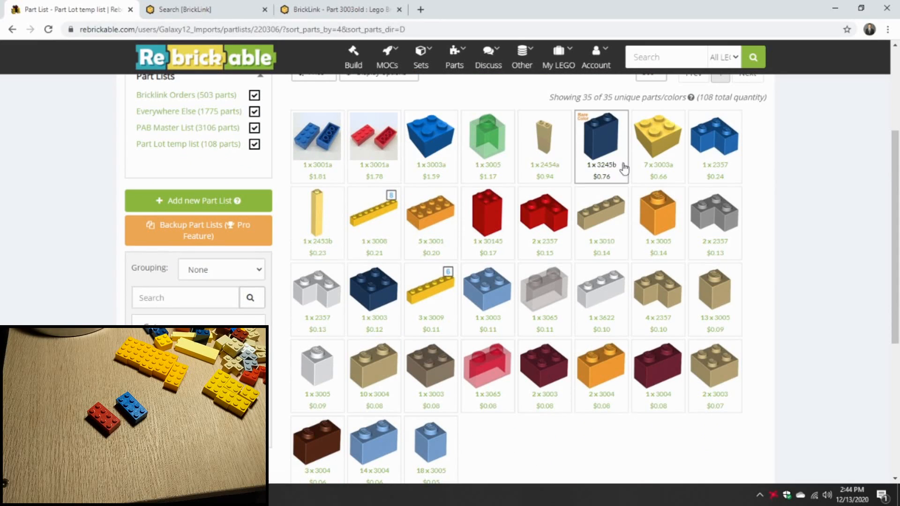
scroll(478, 277, up, 2)
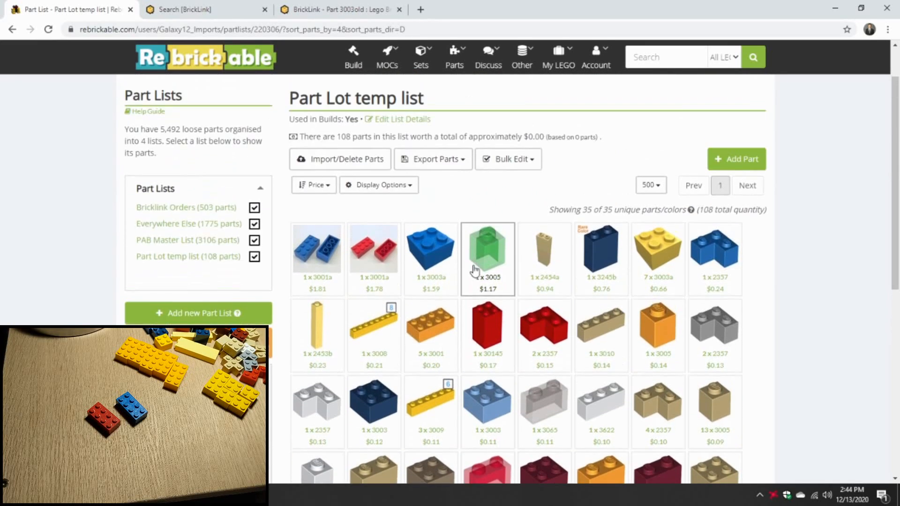
scroll(474, 271, up, 1)
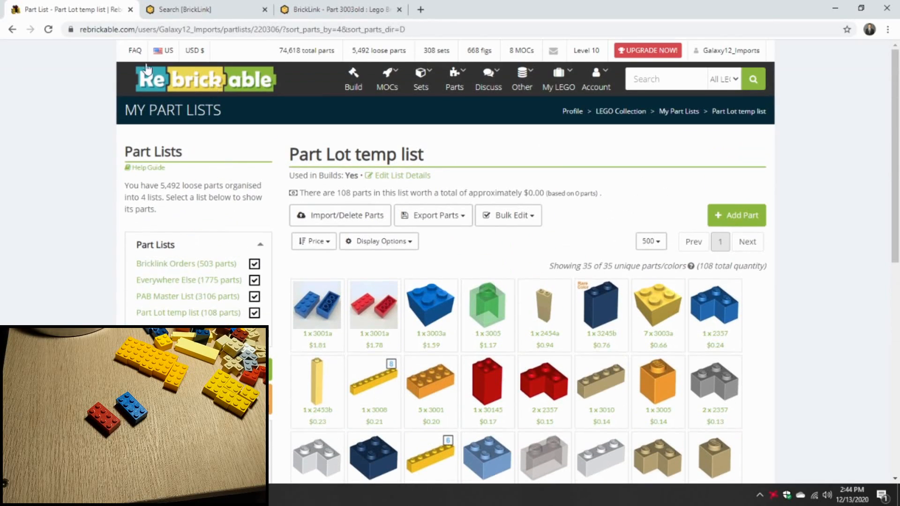
- Open Rebrickable's FAQ and bring up the Part Prices help guide
click(135, 50)
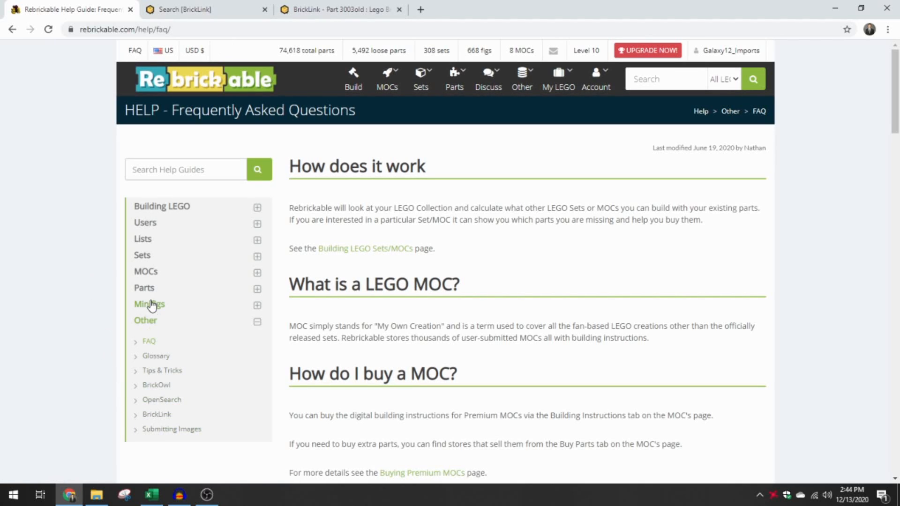
click(144, 288)
scroll(155, 366, down, 1)
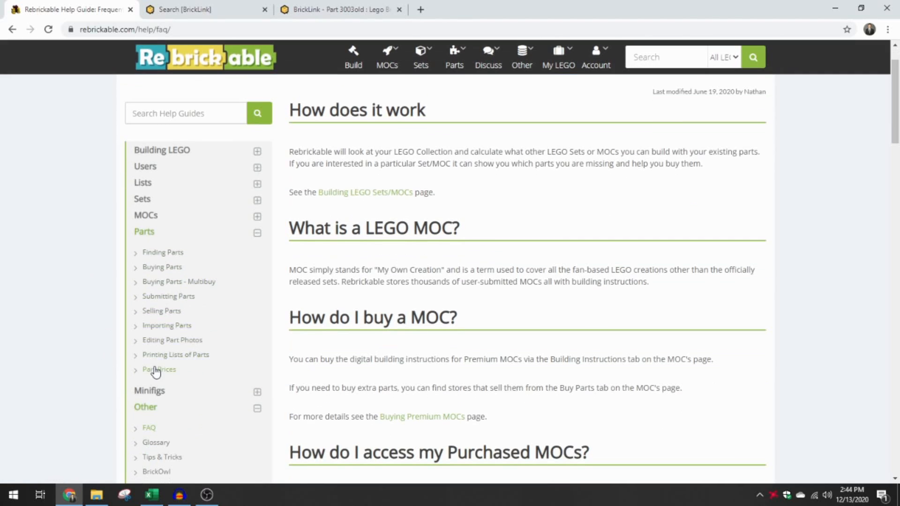
click(156, 370)
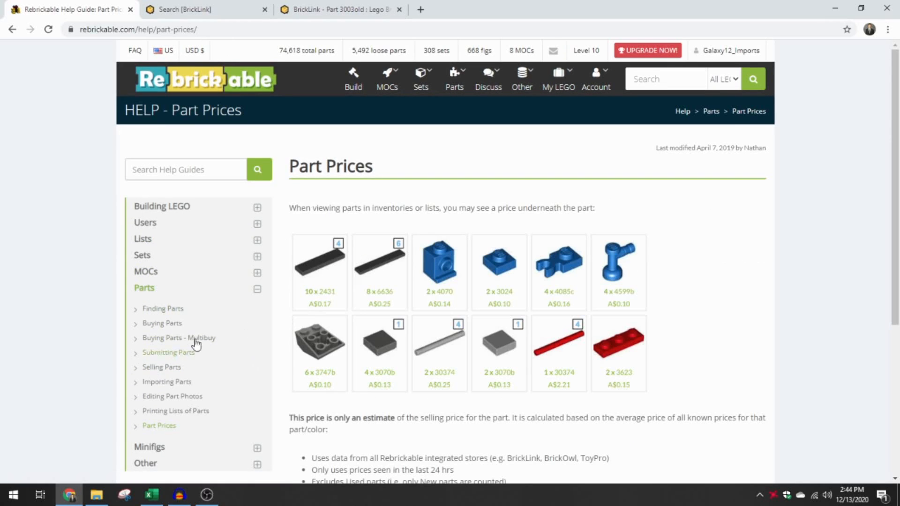
scroll(498, 324, down, 1)
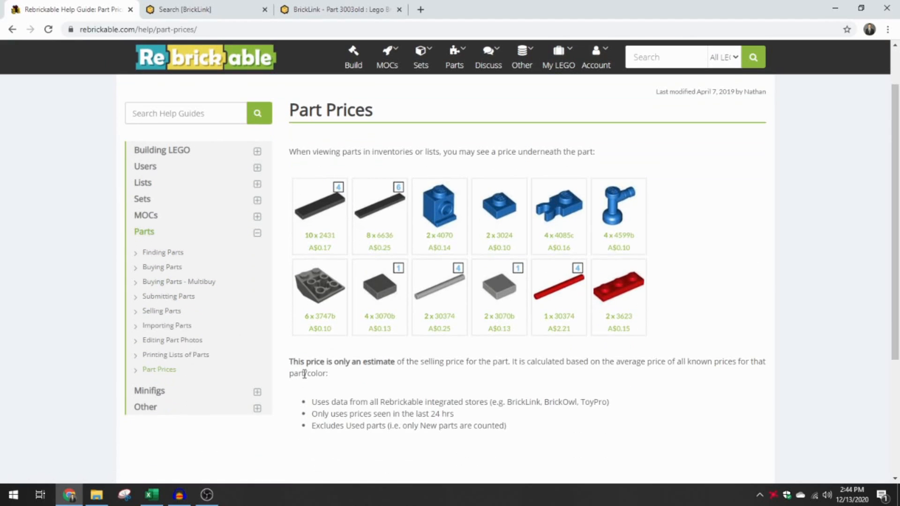
- Read in the Part Prices guide how the price estimate is calculated and which stores supply its data
drag(409, 361, 726, 359)
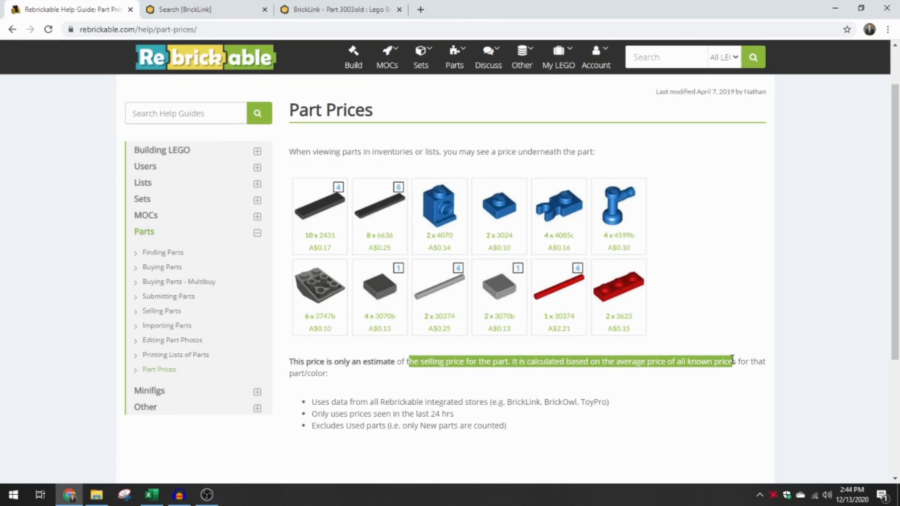
click(353, 375)
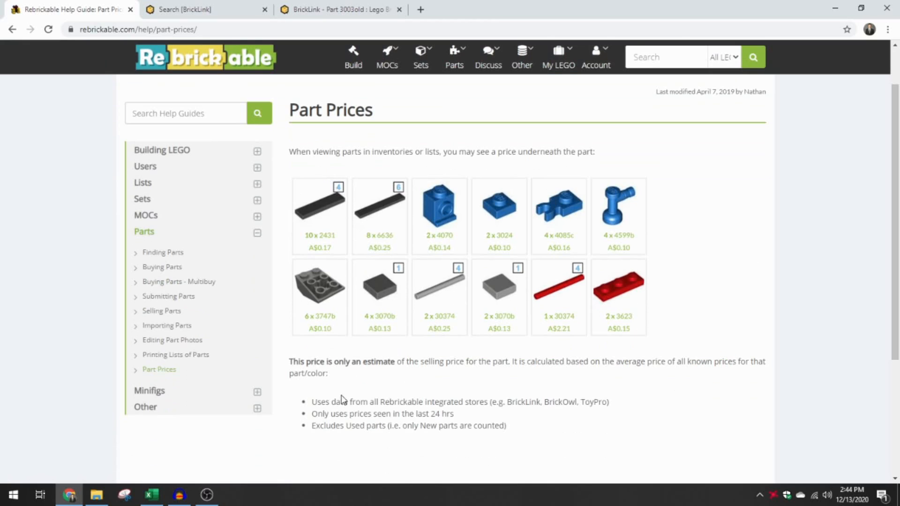
drag(381, 403, 486, 402)
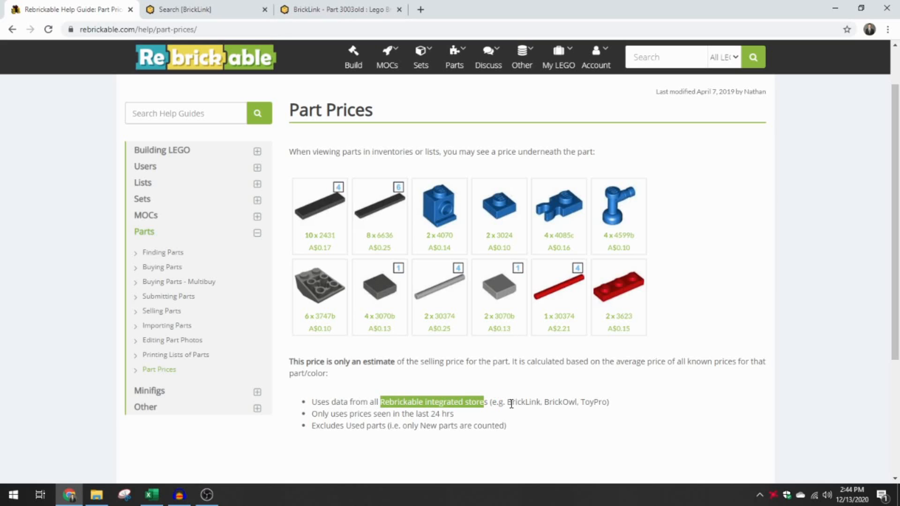
drag(510, 403, 607, 403)
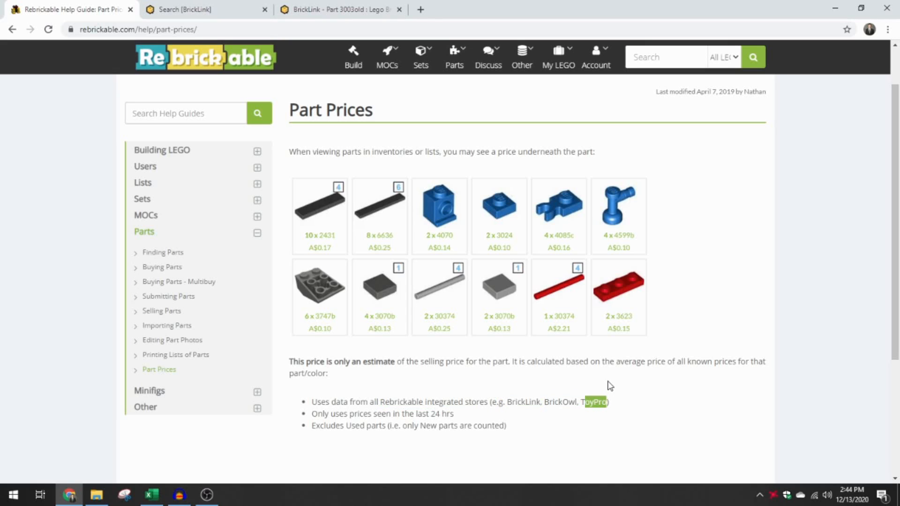
drag(547, 403, 604, 399)
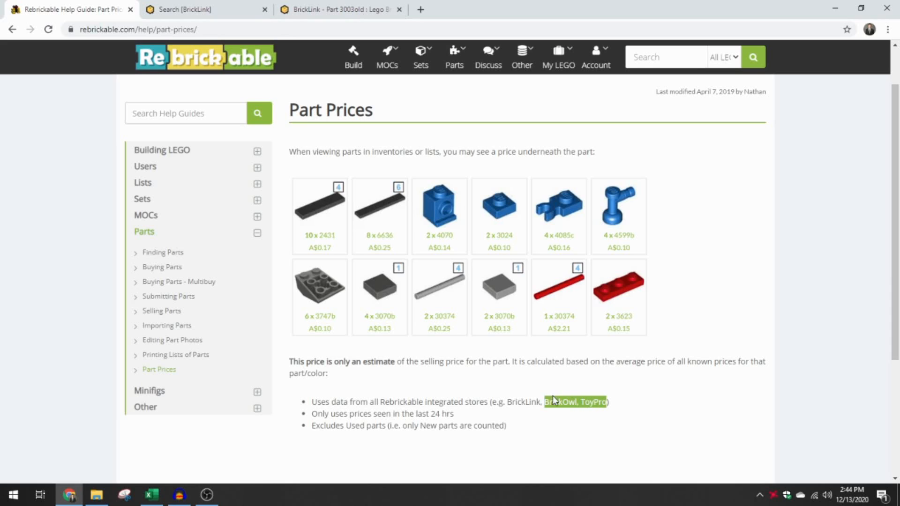
click(555, 380)
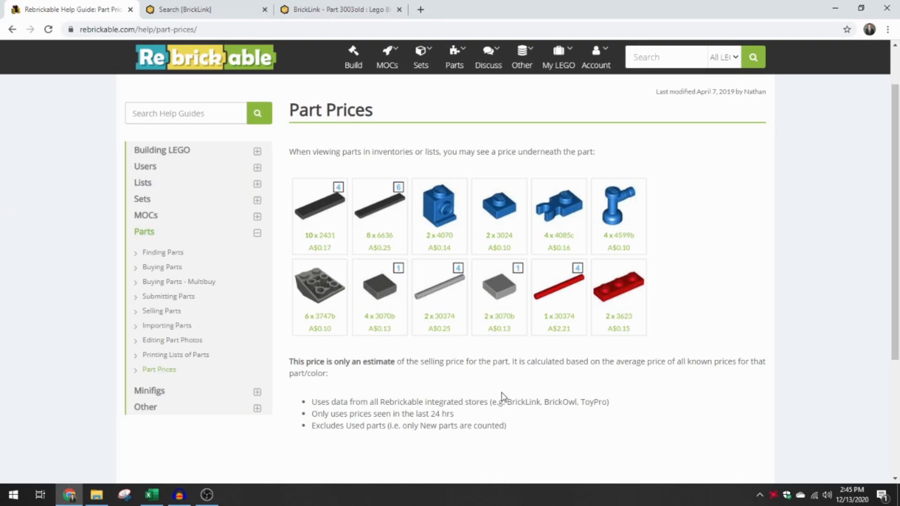
drag(510, 402, 544, 403)
click(532, 418)
drag(545, 403, 609, 400)
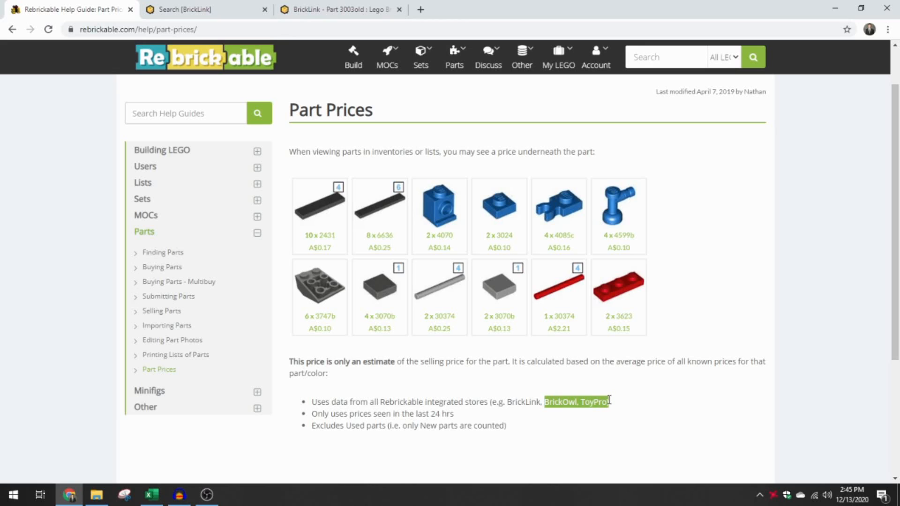
click(546, 386)
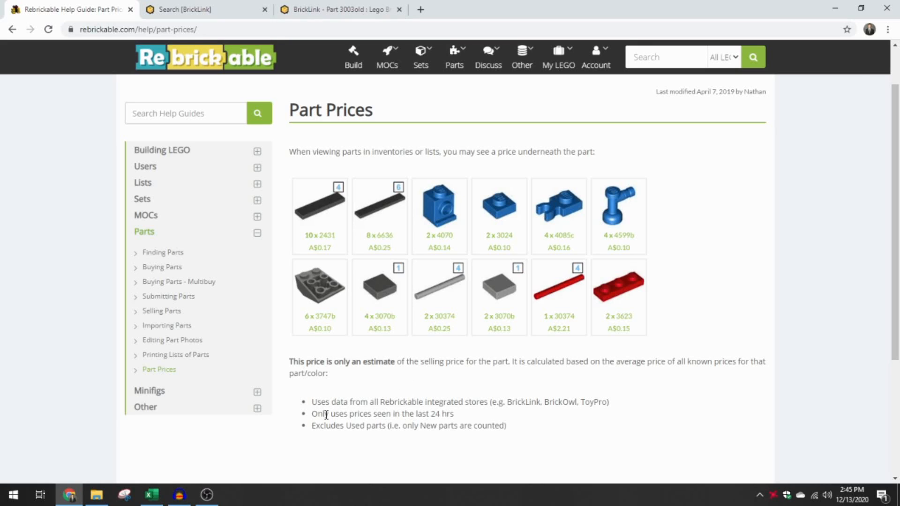
- Check the guide's rules on the age of the prices used and on the condition of the parts counted
drag(327, 415, 453, 417)
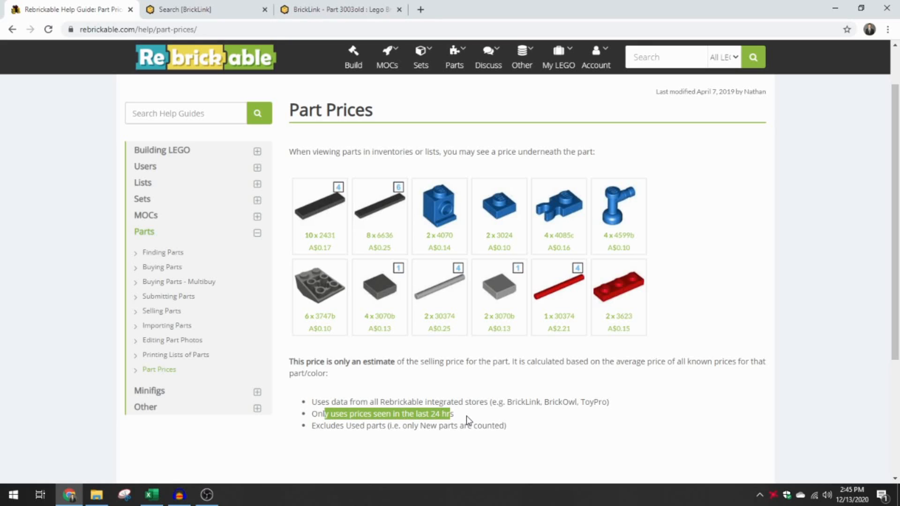
click(466, 416)
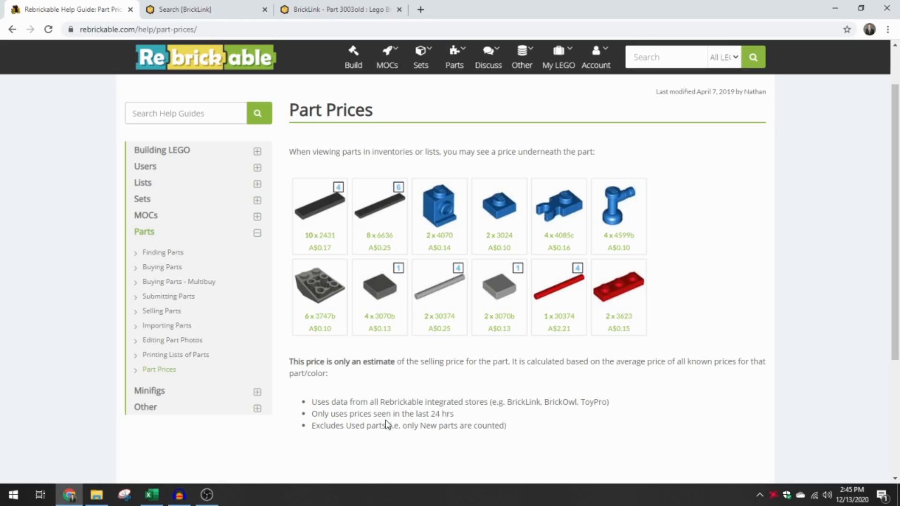
drag(313, 426, 395, 427)
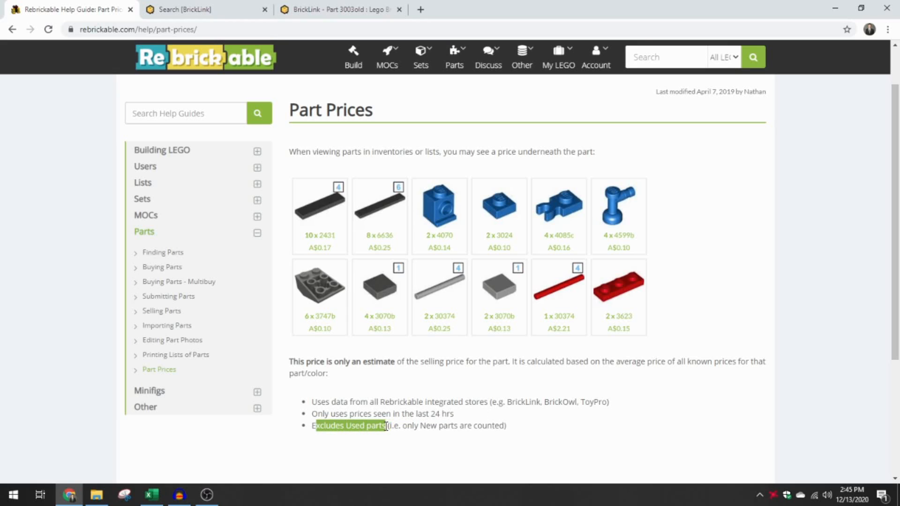
click(384, 389)
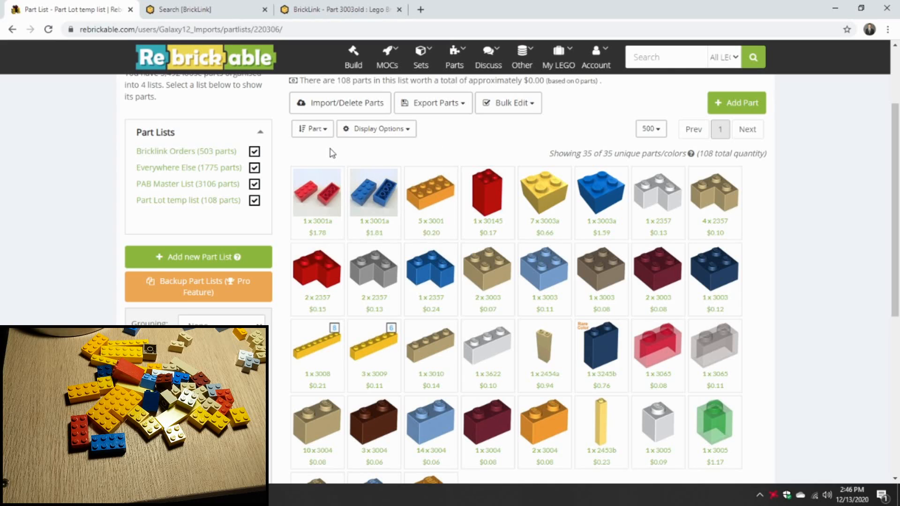
- View the export formats offered for the Part Lot temp list without exporting it
click(458, 108)
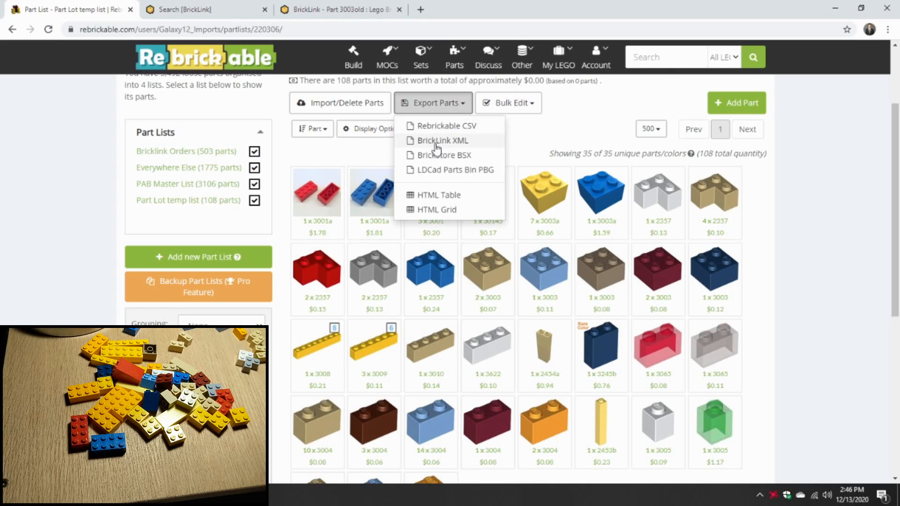
click(516, 135)
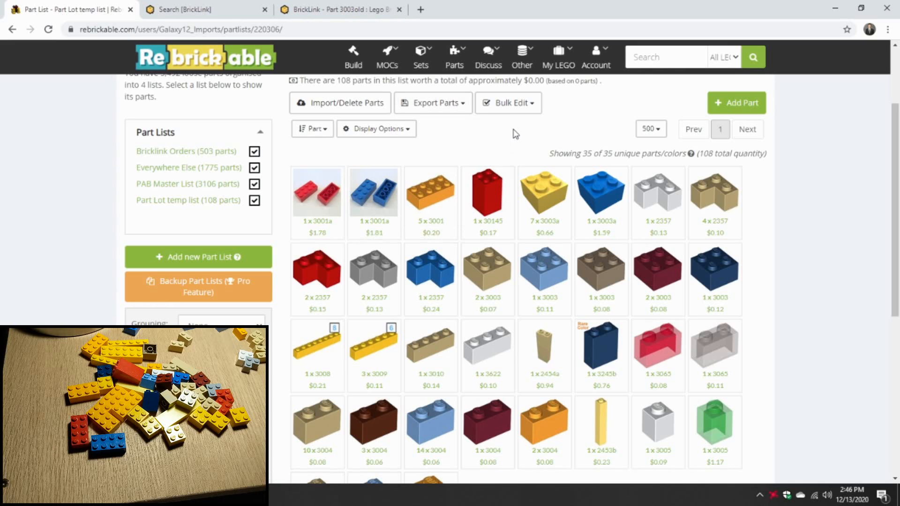
- Close the BrickLink page for part 3003old and switch back to the Rebrickable part list
click(375, 11)
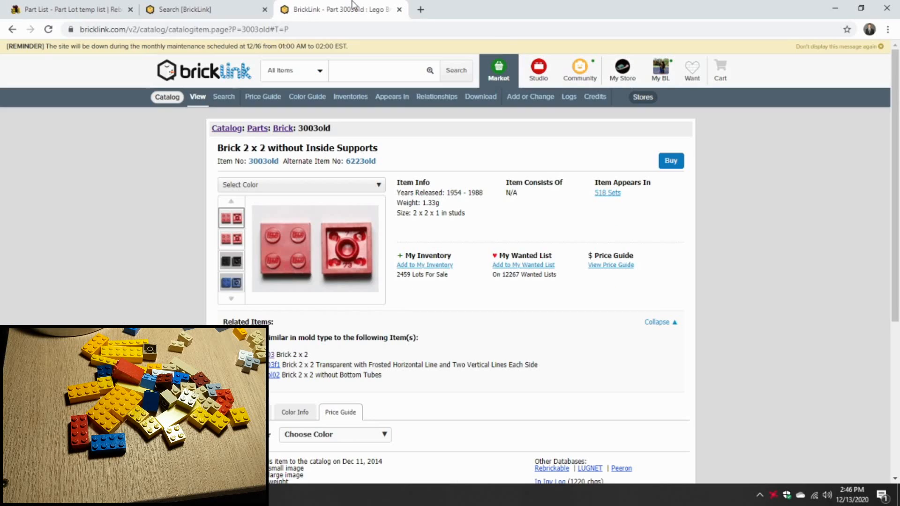
click(399, 11)
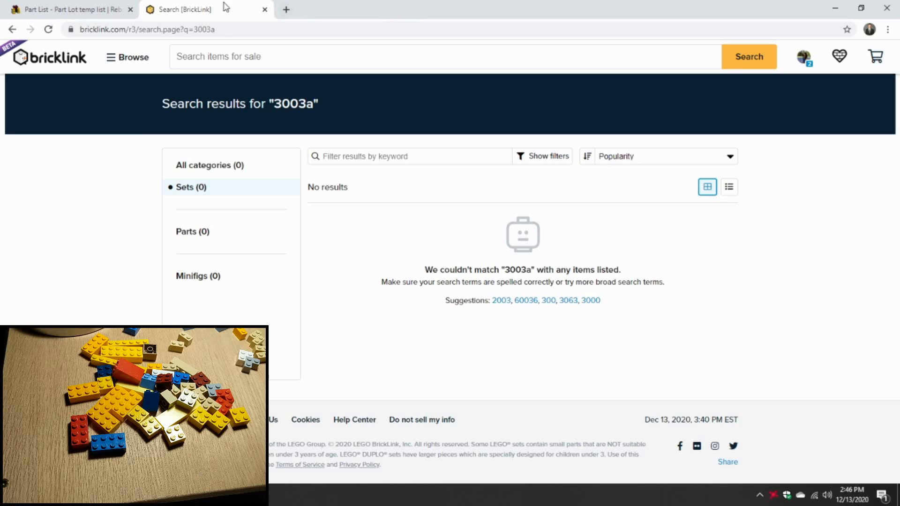
click(85, 10)
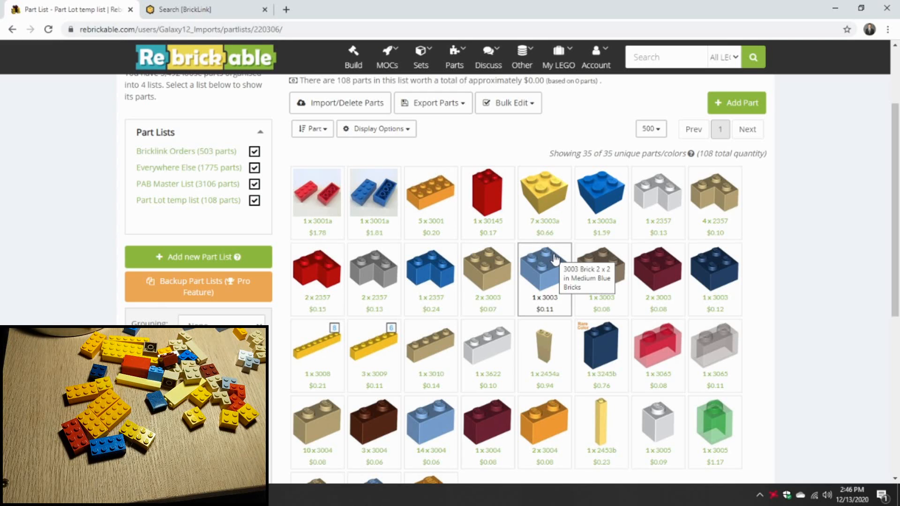
- Look over the whole Part Lot temp list, examining the parts, colors, quantities and price estimates
scroll(523, 161, down, 2)
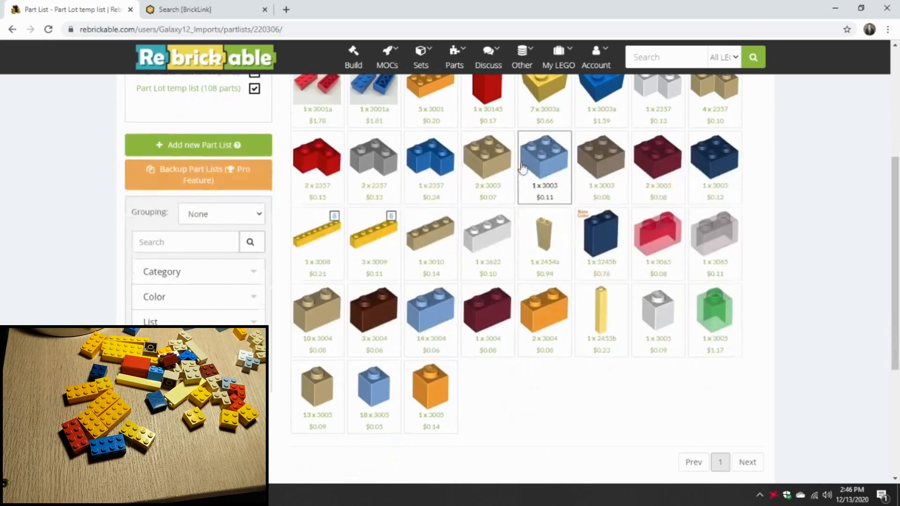
scroll(515, 159, up, 2)
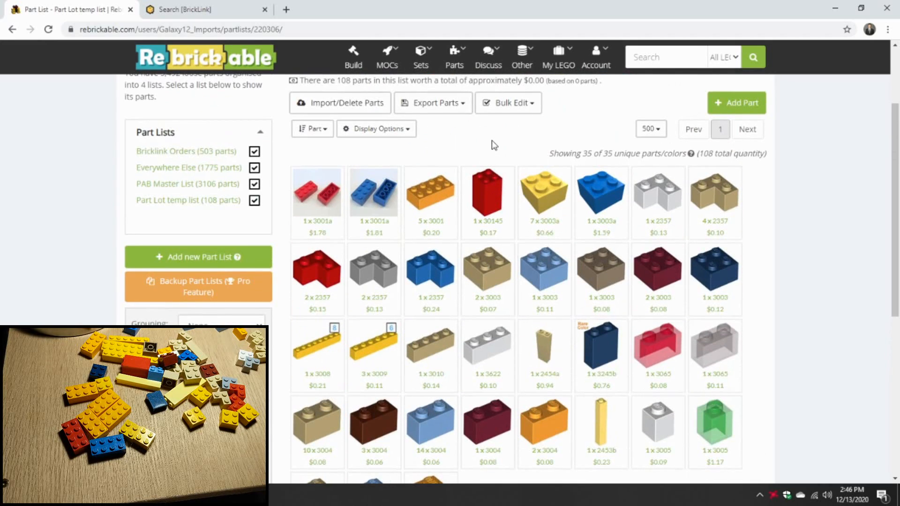
scroll(469, 155, up, 2)
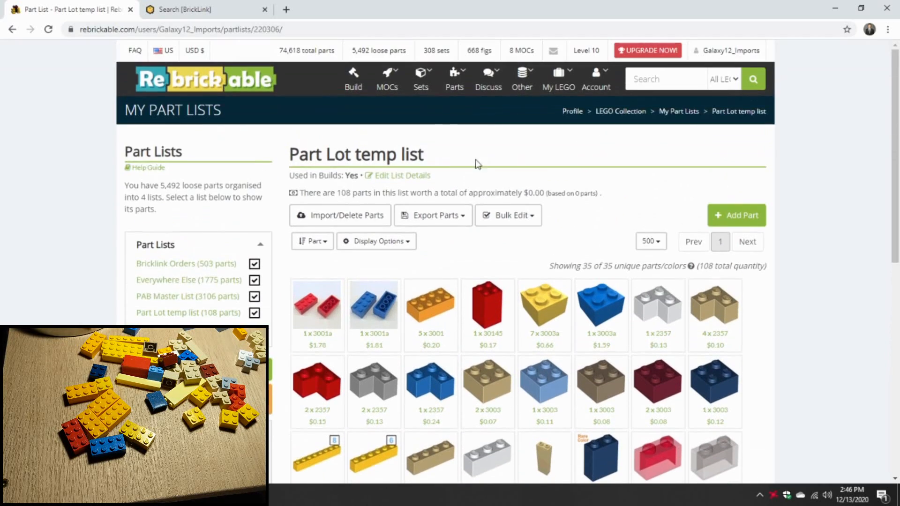
scroll(443, 260, down, 2)
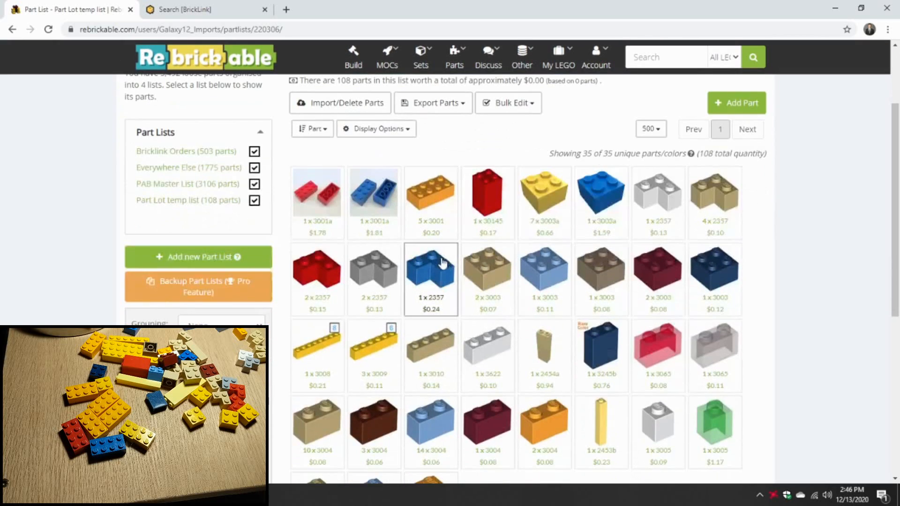
scroll(441, 256, up, 2)
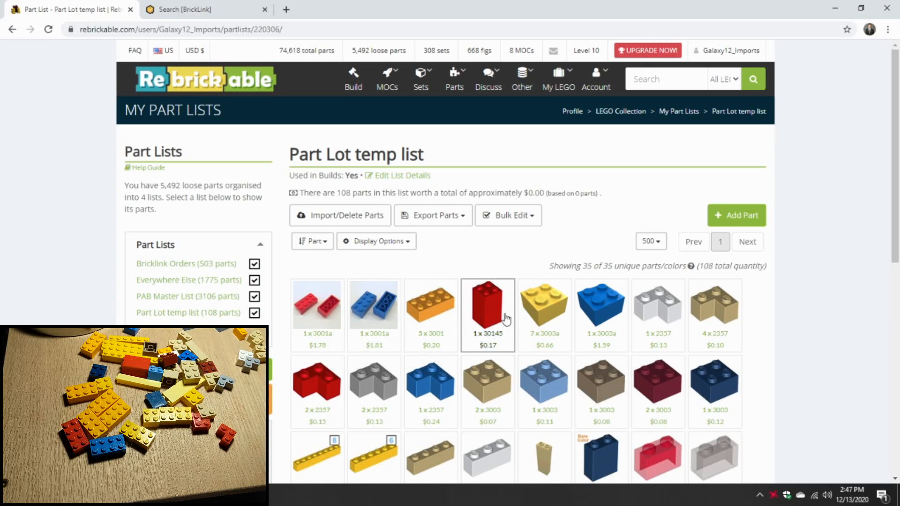
scroll(666, 291, down, 3)
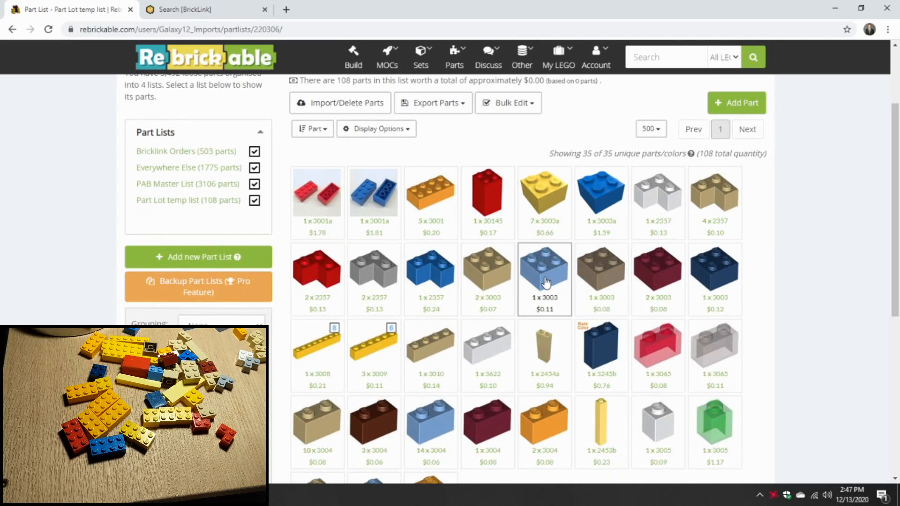
scroll(546, 281, down, 3)
scroll(512, 352, up, 5)
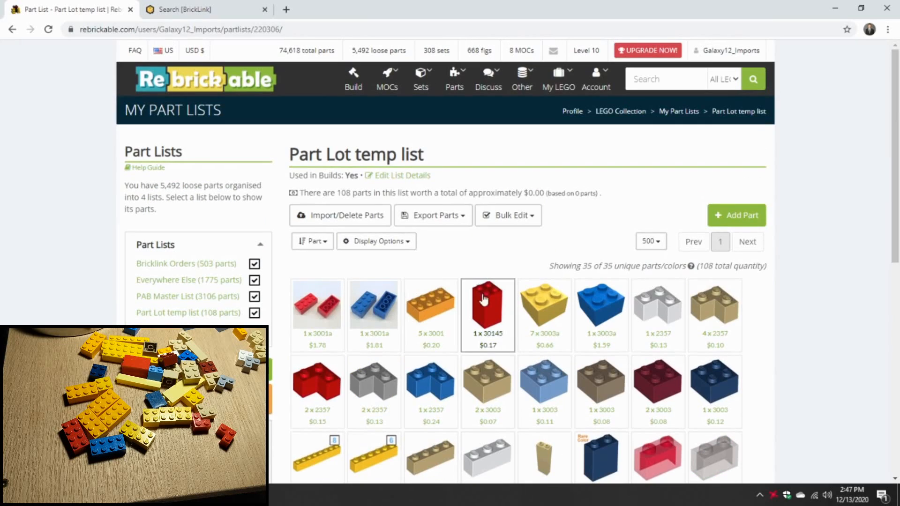